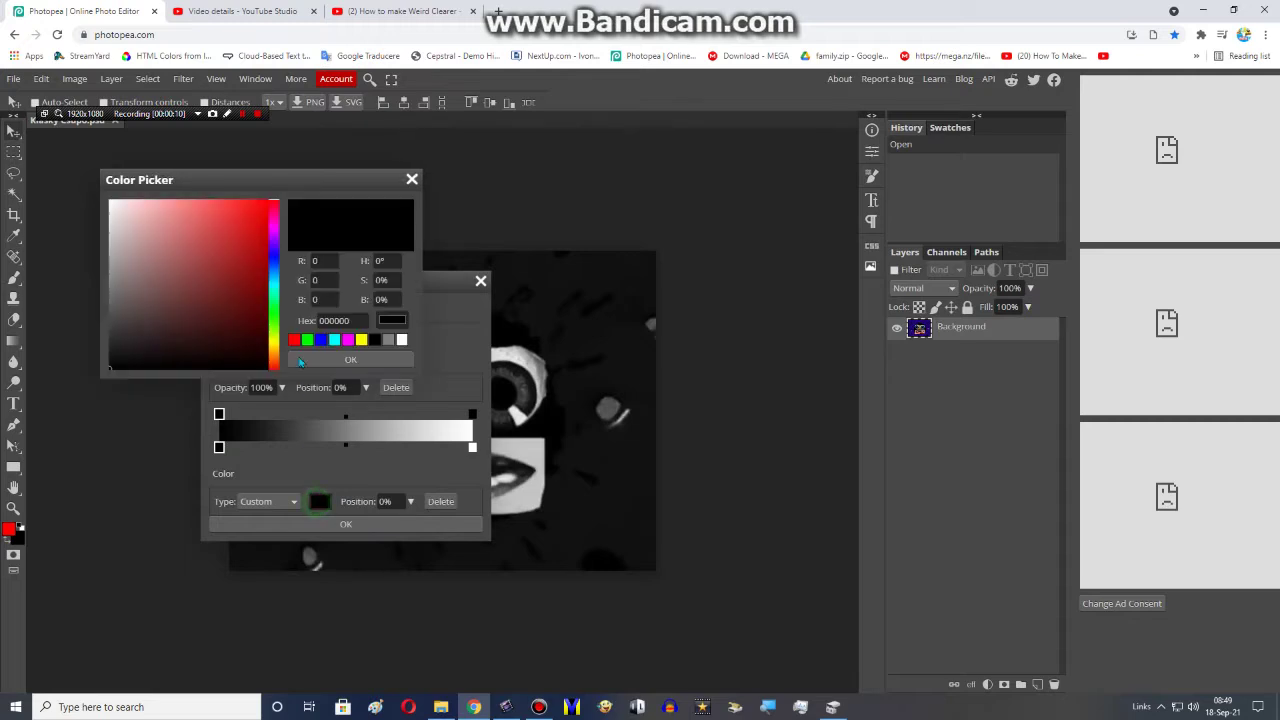
# Step: Set the gradient's starting stop to white, and move the end stop to 10% with pure green as its colour
pyautogui.moveTo(174, 273); pyautogui.dragTo(75, 178)
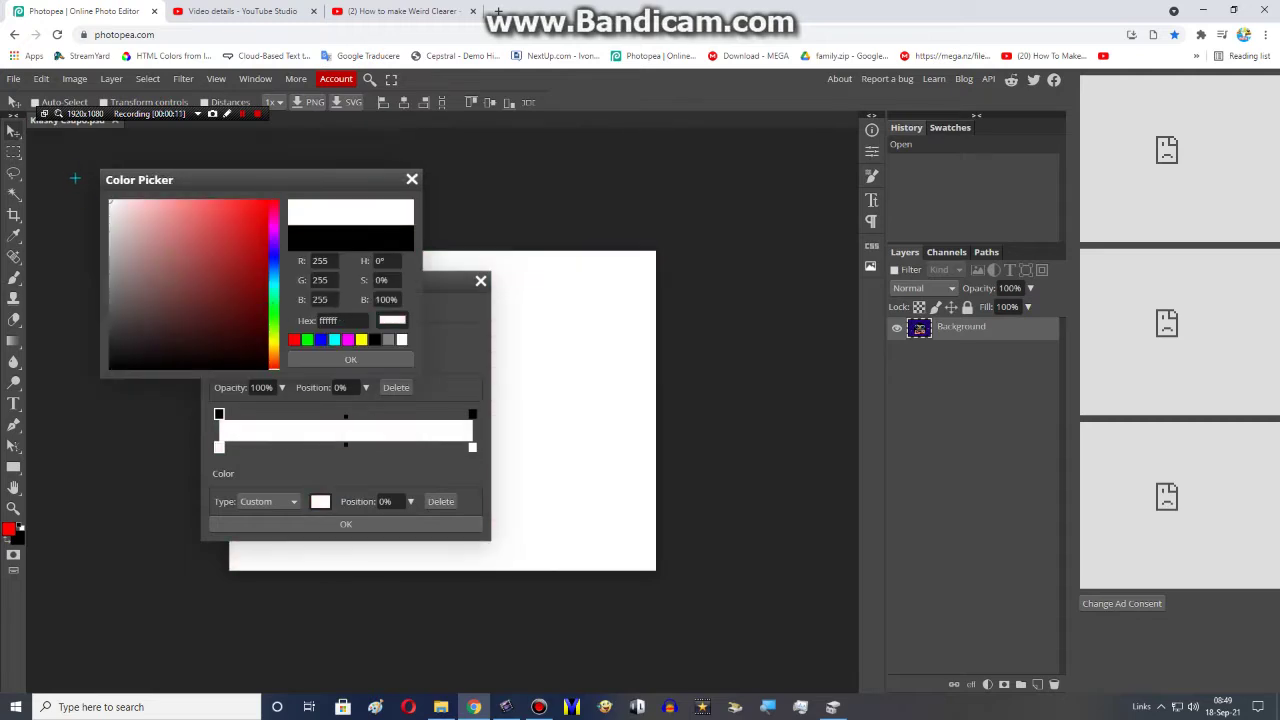
pyautogui.click(352, 360)
pyautogui.moveTo(473, 447); pyautogui.dragTo(247, 462)
pyautogui.click(318, 501)
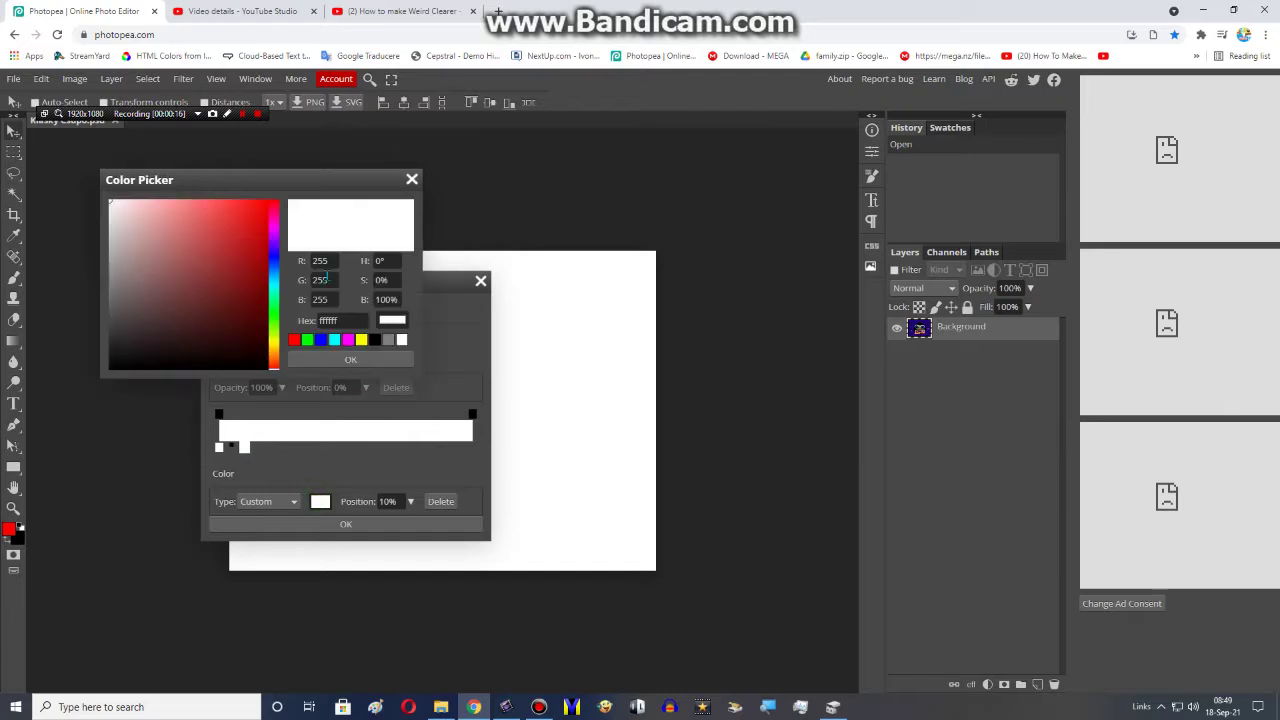
pyautogui.click(307, 340)
pyautogui.click(350, 359)
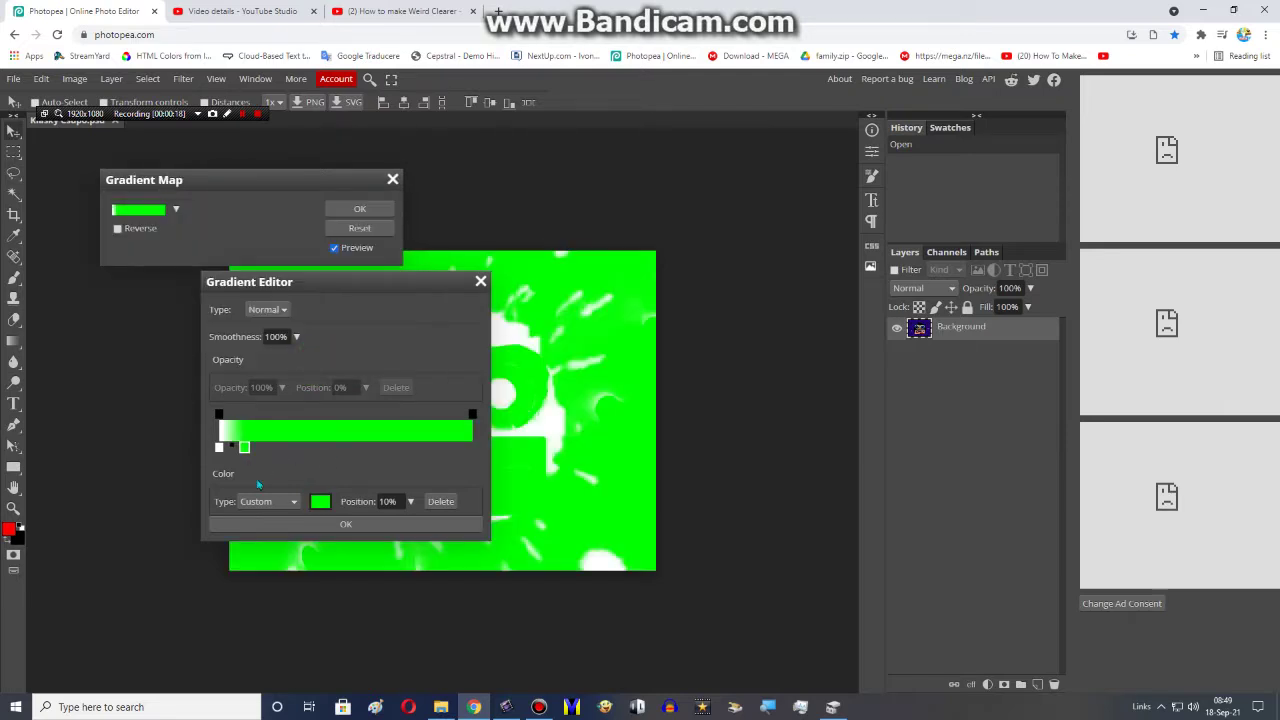
# Step: Add a colour stop at 21% of the gradient and colour it cyan (00ffff)
pyautogui.click(280, 447)
pyautogui.click(324, 499)
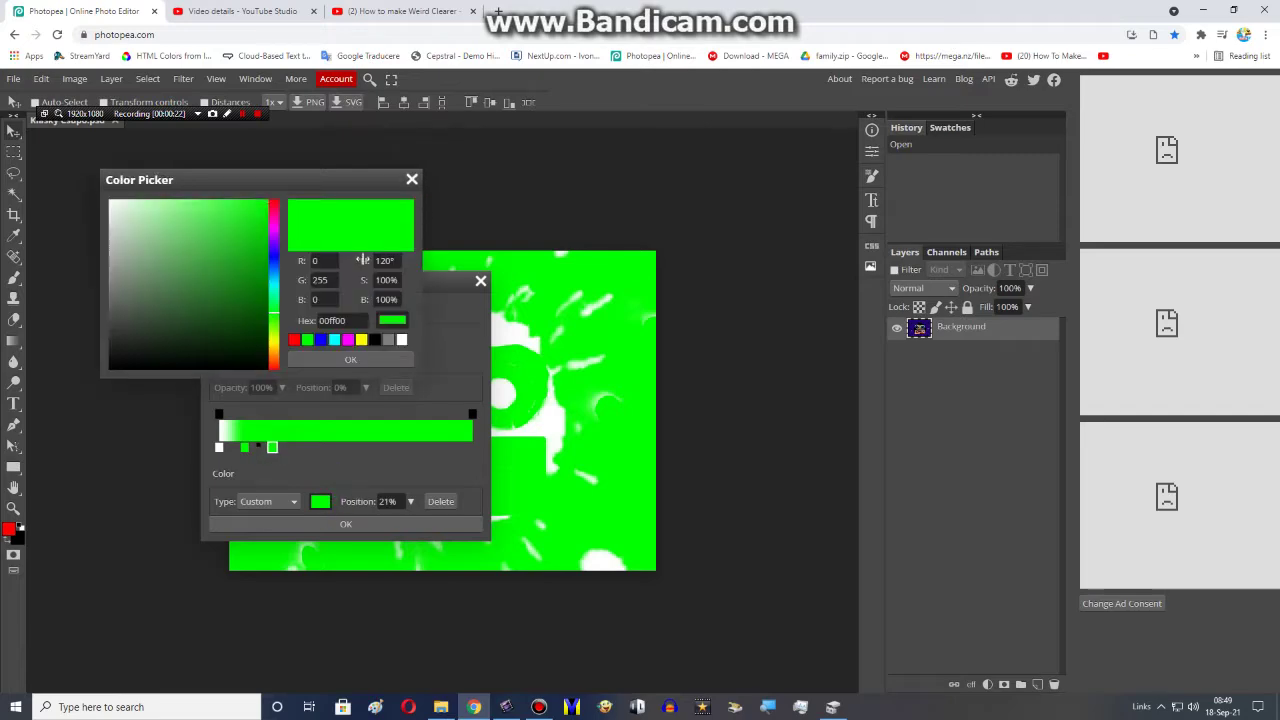
pyautogui.click(334, 340)
pyautogui.click(350, 359)
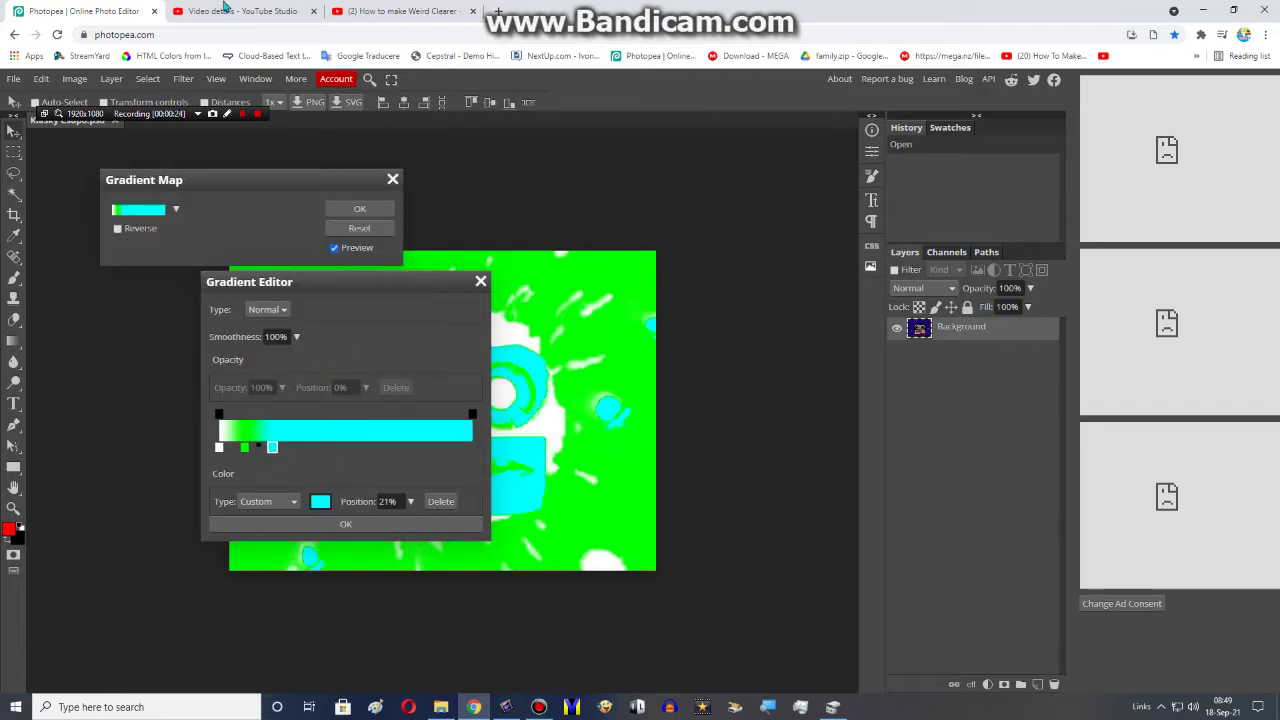
# Step: Check the reference video and recolour the gradient's 21% stop yellow (ffff00)
pyautogui.click(240, 11)
pyautogui.click(395, 11)
pyautogui.click(2, 3)
pyautogui.click(322, 500)
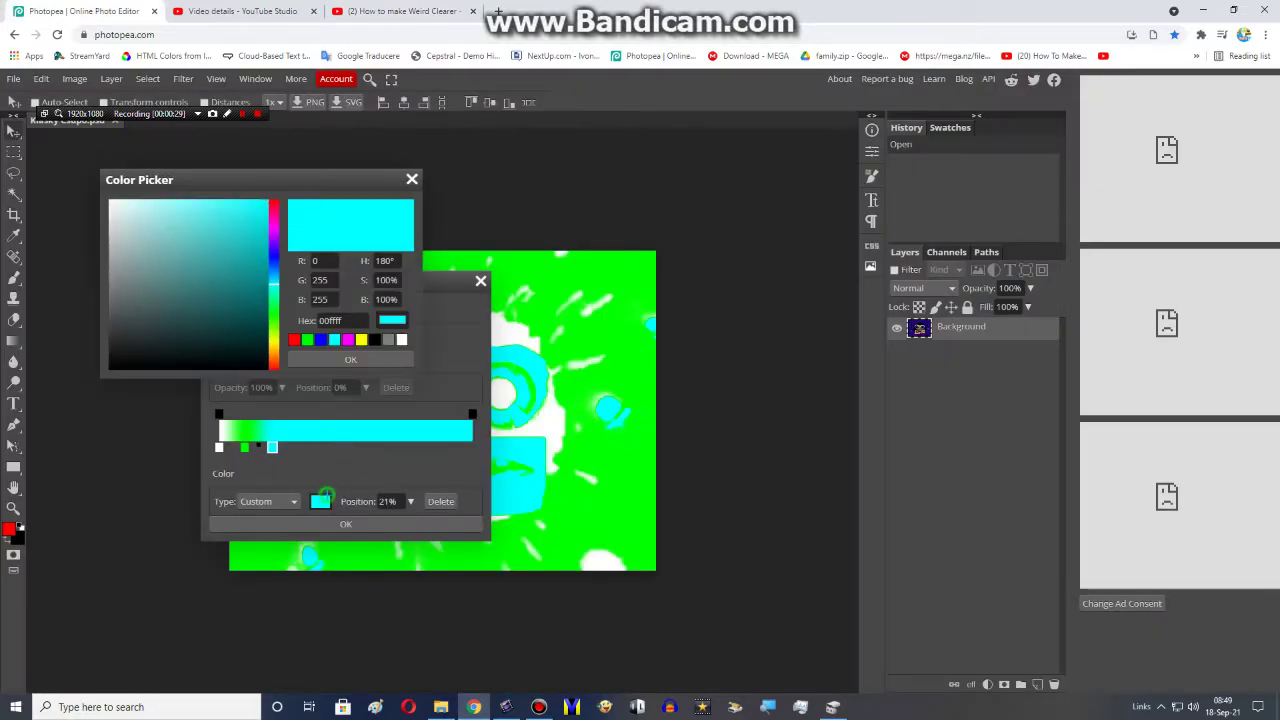
pyautogui.click(361, 339)
pyautogui.hotkey('ctrl', '3')
pyautogui.hotkey('ctrl', '1')
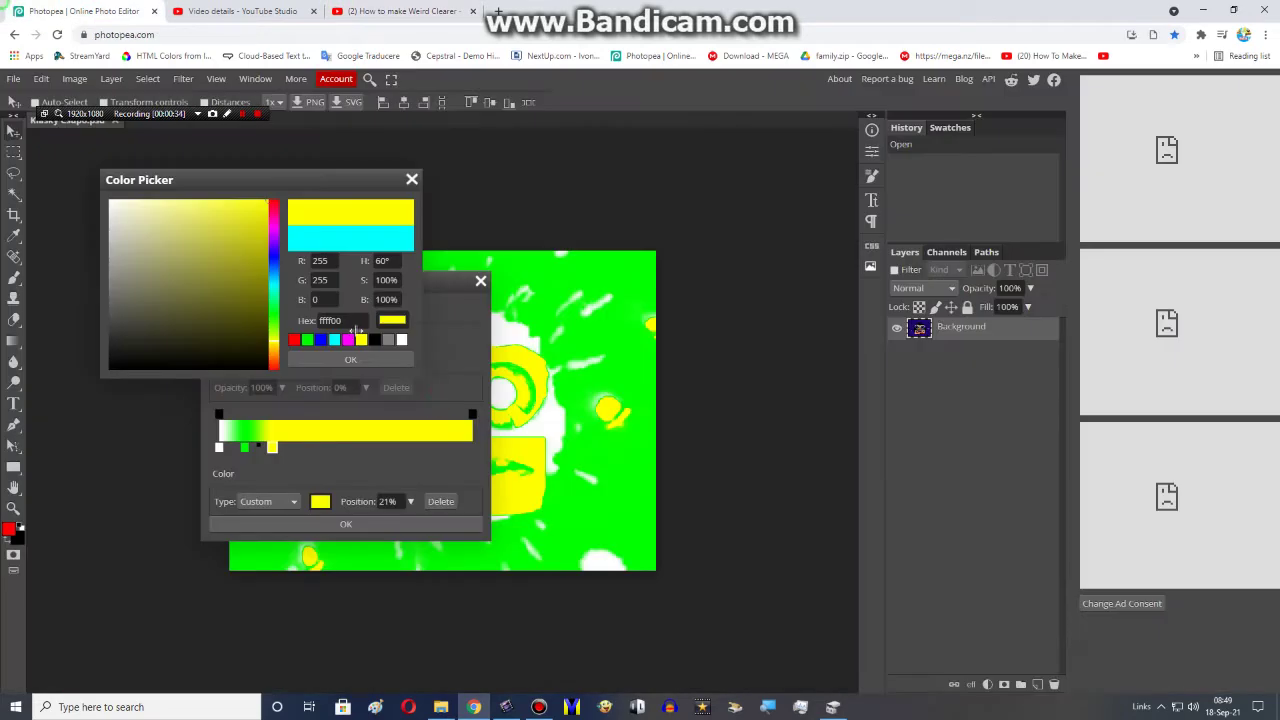
pyautogui.click(356, 365)
# Step: Recolour the gradient's 10% stop yellow (ffff00)
pyautogui.click(244, 447)
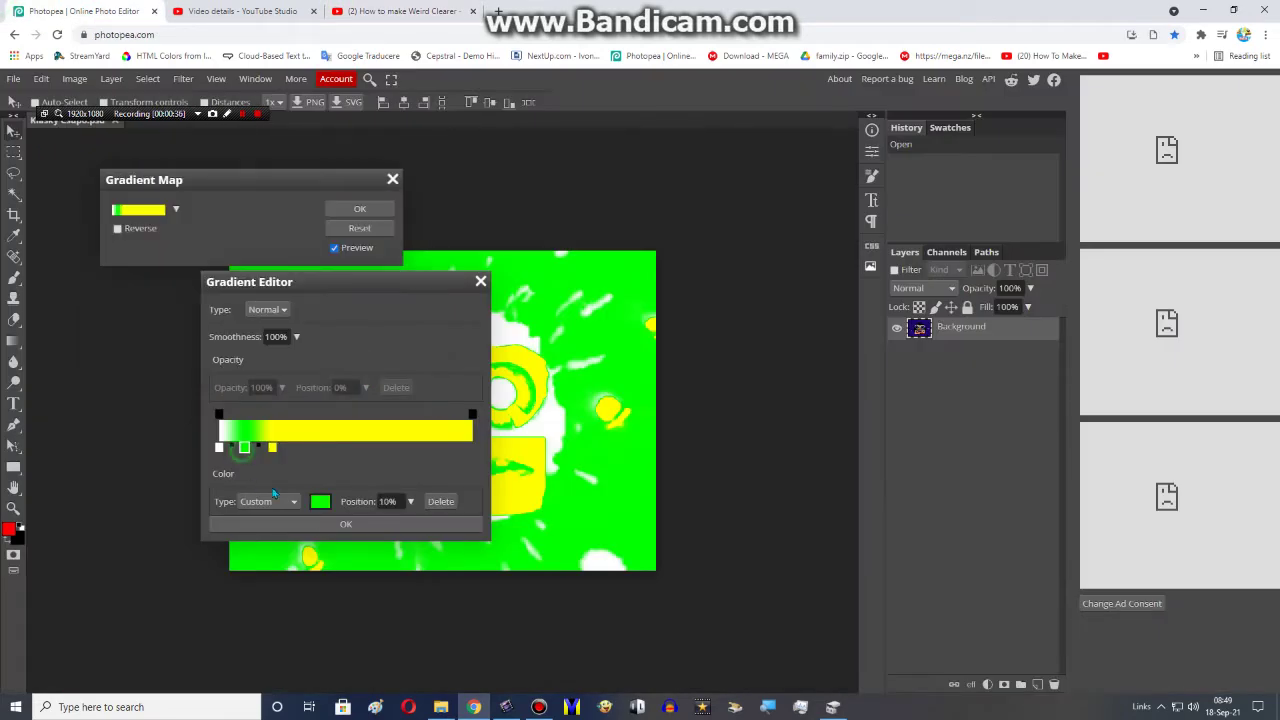
pyautogui.click(320, 501)
pyautogui.click(361, 339)
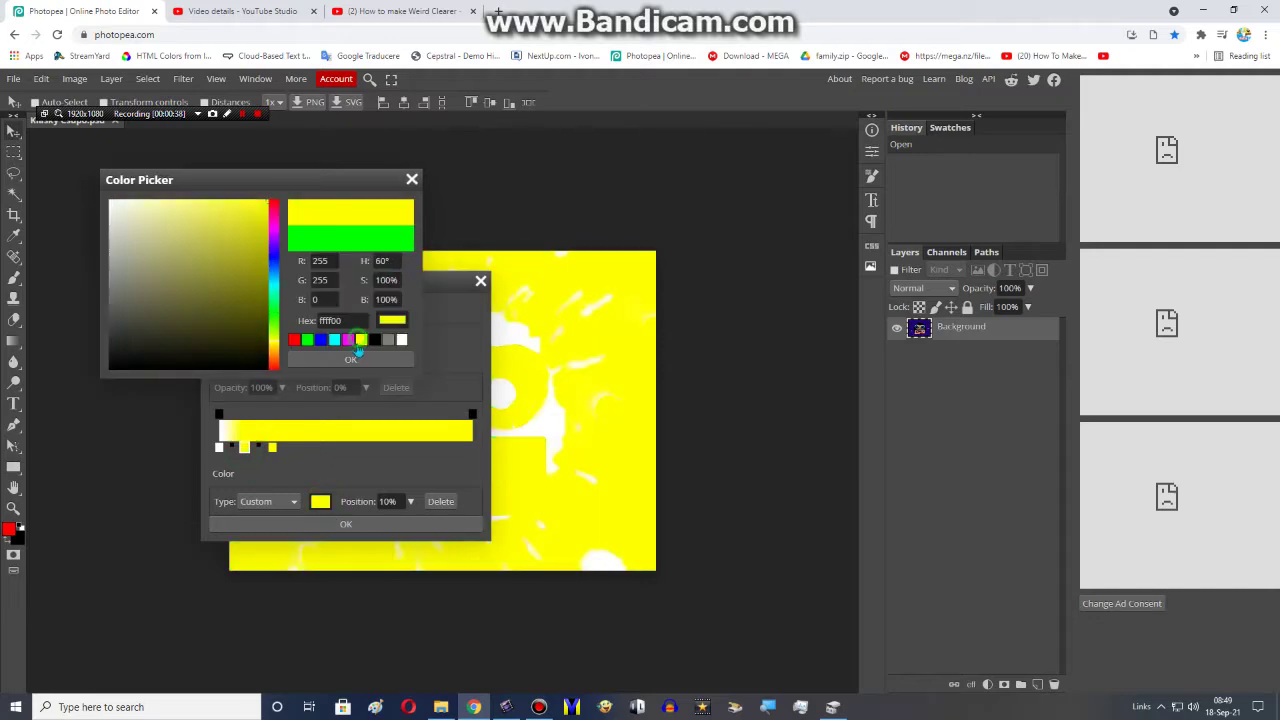
pyautogui.click(352, 358)
# Step: Recolour the gradient's 21% stop pure green
pyautogui.click(272, 447)
pyautogui.click(320, 501)
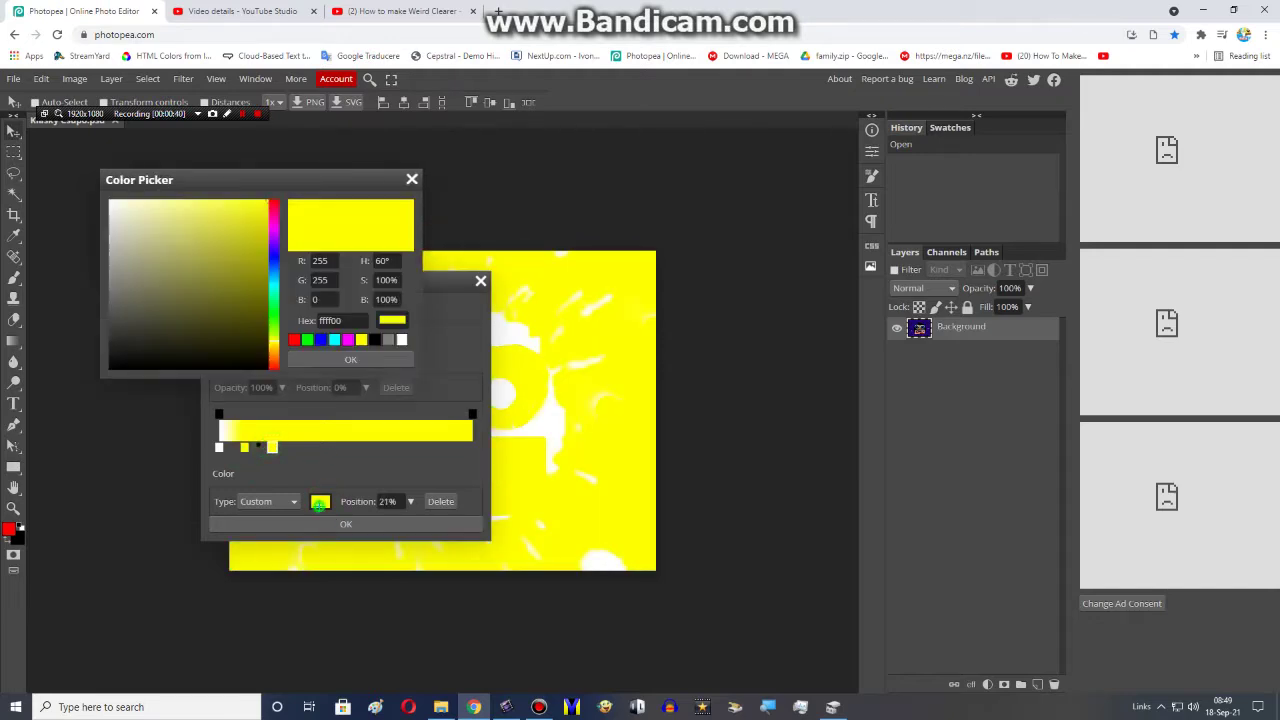
pyautogui.click(307, 339)
pyautogui.click(309, 360)
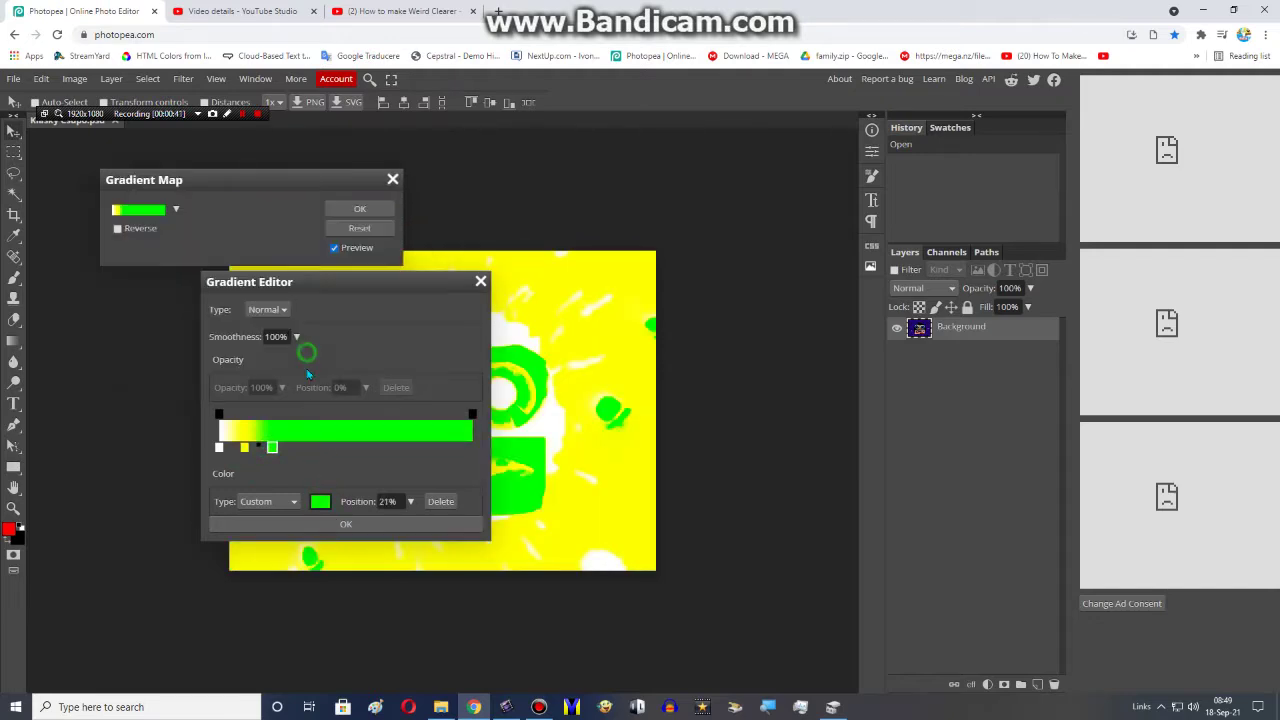
# Step: Add a colour stop at 32% of the gradient and colour it cyan (00ffff)
pyautogui.click(300, 448)
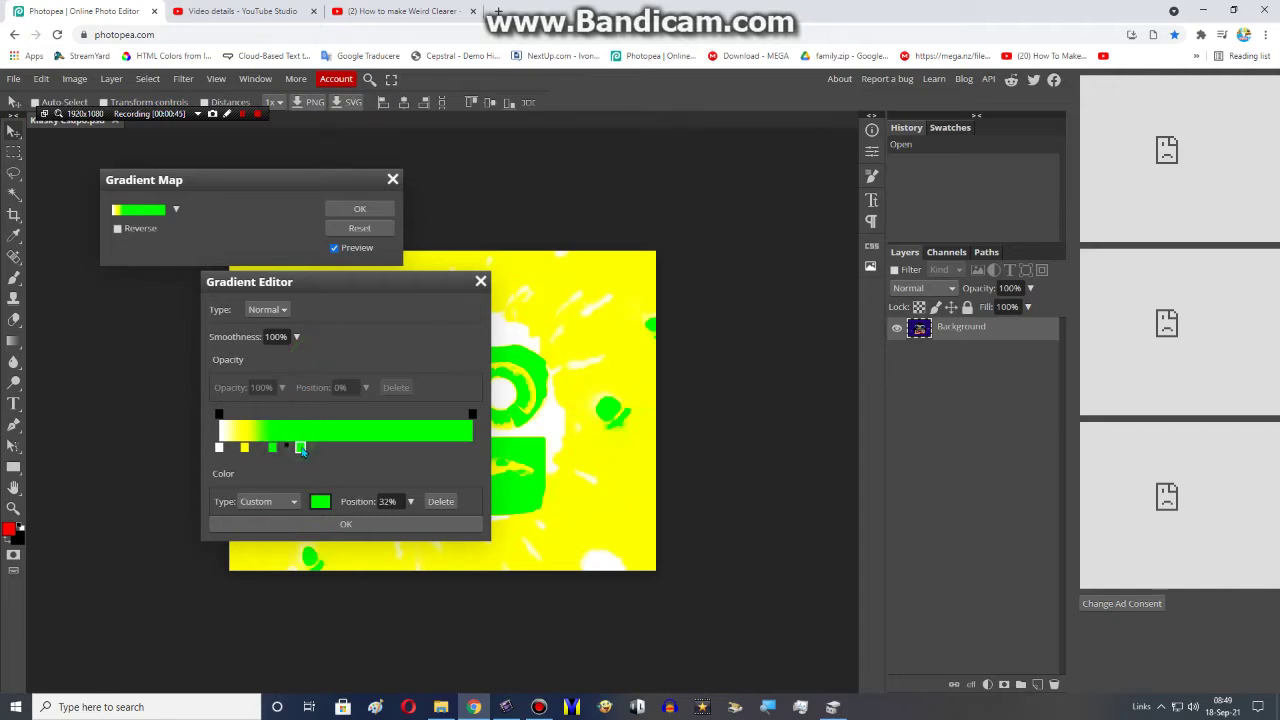
pyautogui.click(320, 503)
pyautogui.click(336, 340)
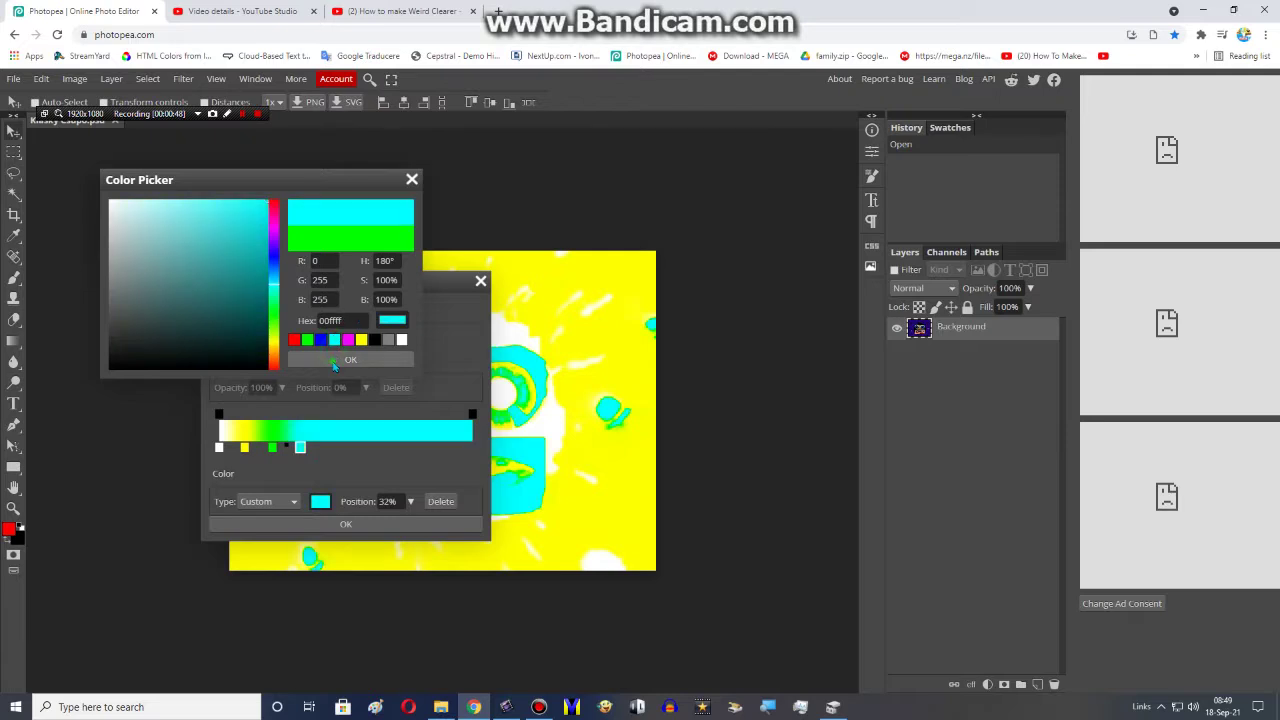
pyautogui.click(350, 360)
# Step: Add a colour stop at 45% of the gradient and colour it magenta (ff00ff)
pyautogui.doubleClick(334, 447)
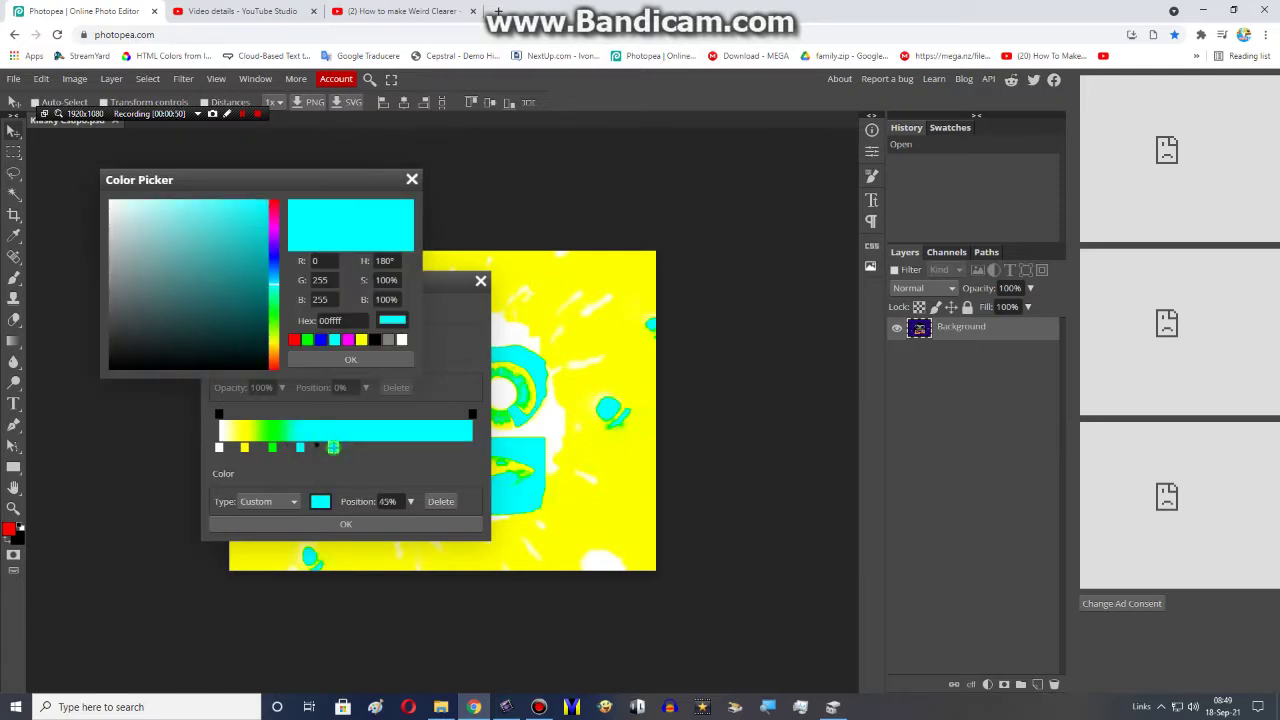
pyautogui.click(330, 507)
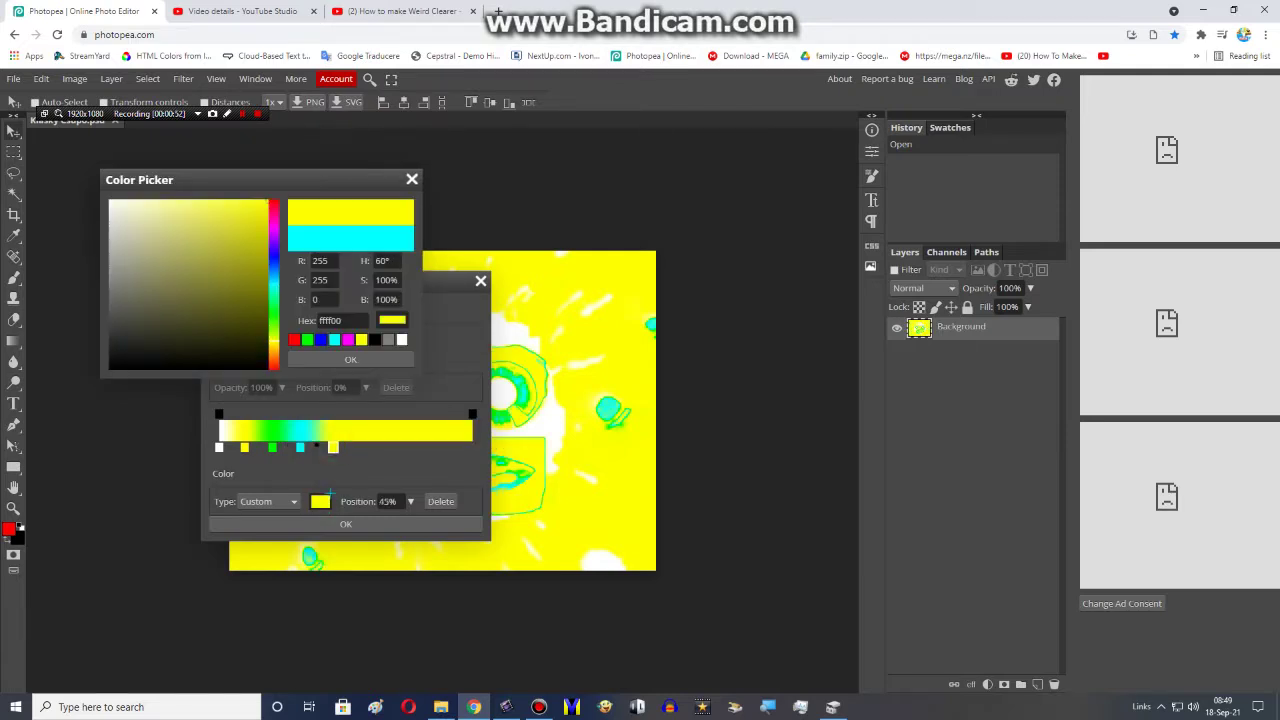
pyautogui.click(348, 340)
pyautogui.click(350, 360)
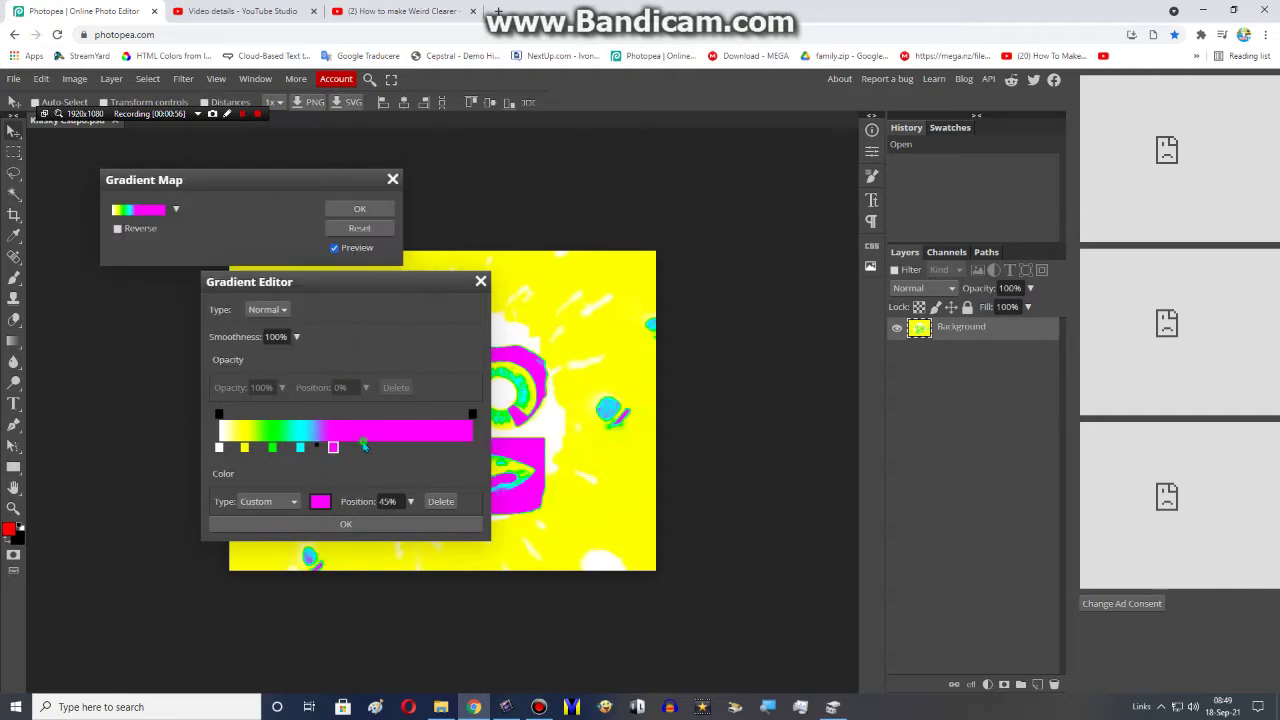
# Step: Add a colour stop at 57% of the gradient and colour it dark red (9e0000)
pyautogui.doubleClick(364, 447)
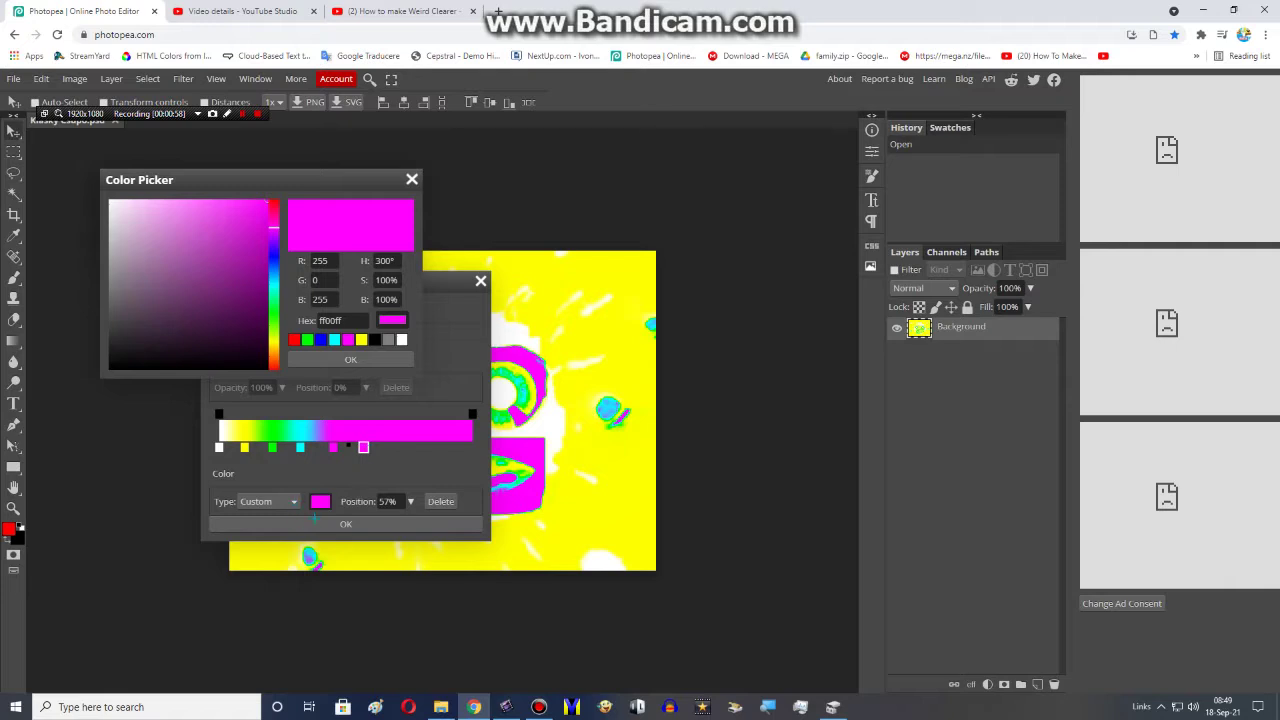
pyautogui.click(293, 340)
pyautogui.click(247, 204)
pyautogui.click(266, 262)
pyautogui.click(350, 360)
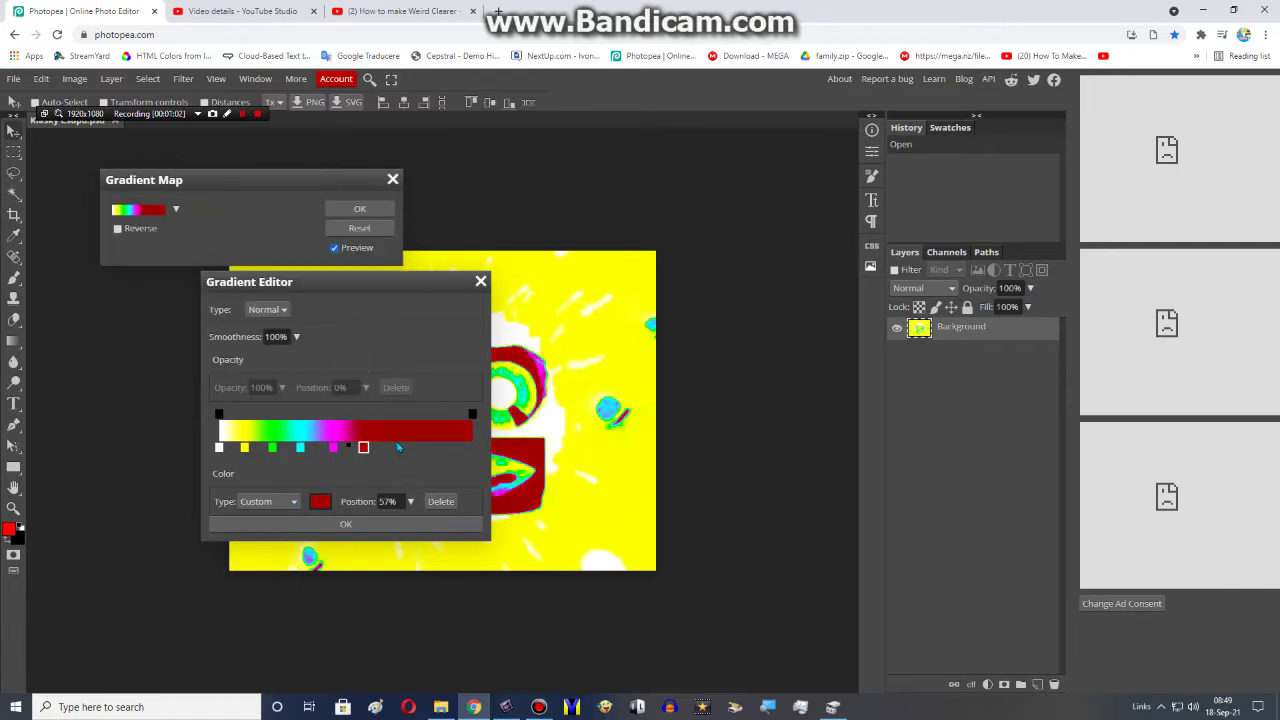
# Step: Add a colour stop at 69% of the gradient and colour it bright red
pyautogui.click(392, 444)
pyautogui.click(325, 499)
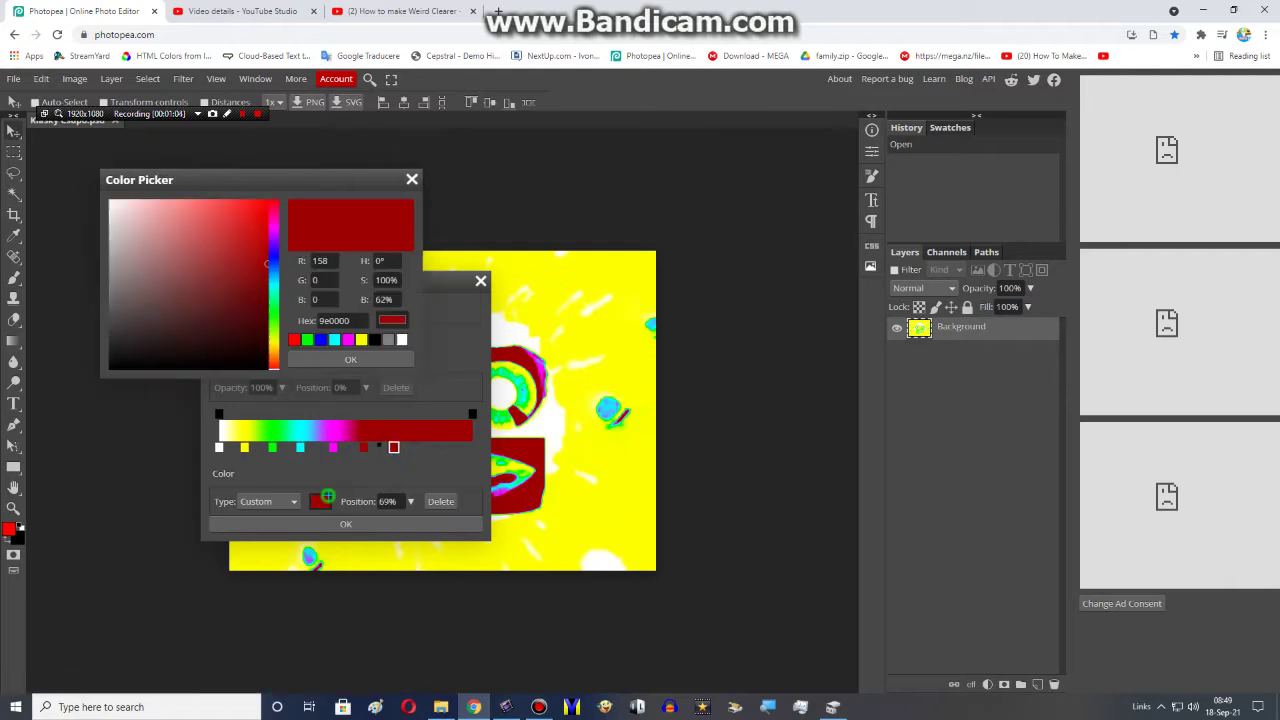
pyautogui.click(293, 340)
pyautogui.click(350, 360)
# Step: Add a colour stop at about 82% of the gradient and colour it dark green (007600)
pyautogui.moveTo(394, 446); pyautogui.dragTo(424, 446)
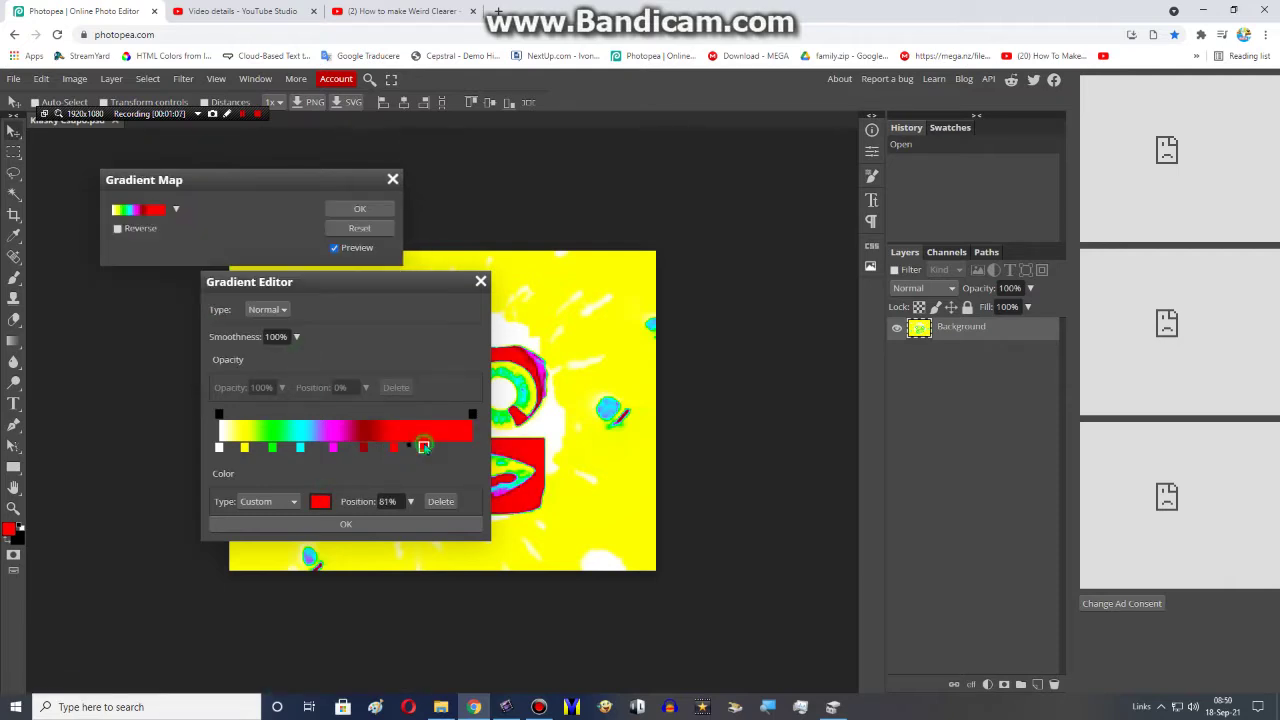
pyautogui.click(325, 500)
pyautogui.click(307, 340)
pyautogui.moveTo(256, 247); pyautogui.dragTo(284, 308)
pyautogui.click(320, 358)
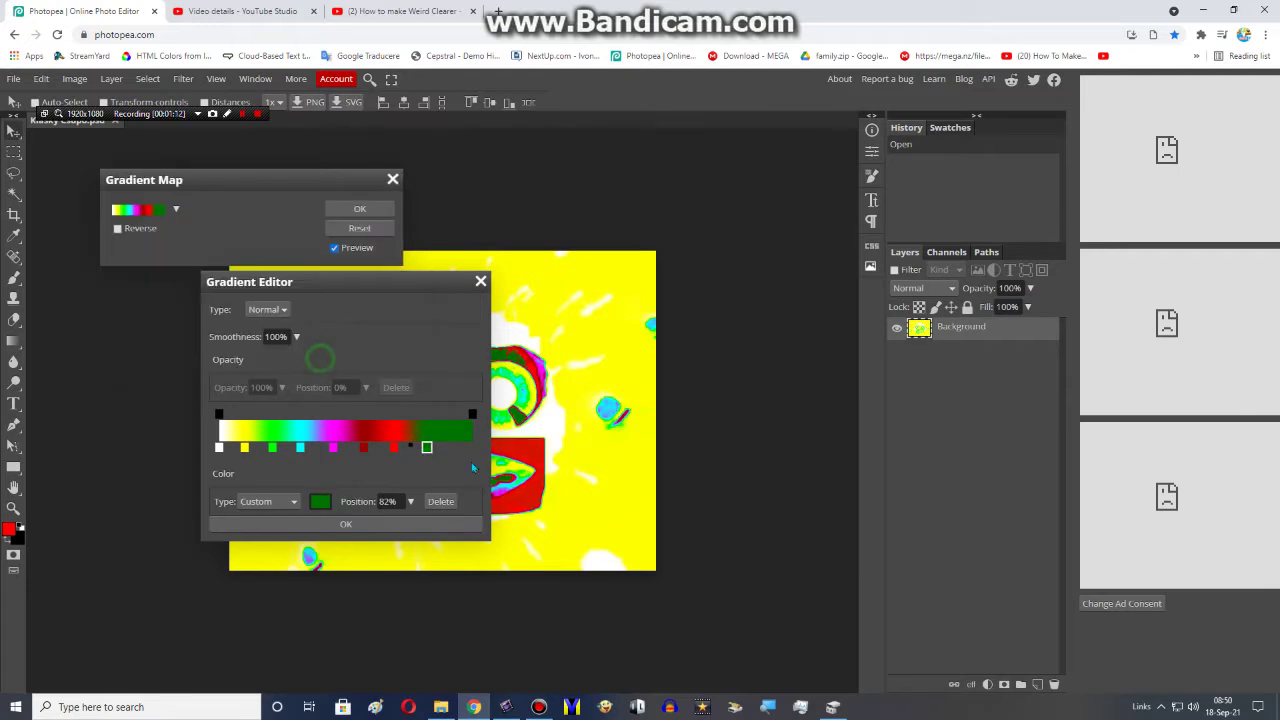
# Step: Move the dark green stop to 85% and complete the gradient with a dark blue (000084) stop at its end
pyautogui.moveTo(452, 447)
pyautogui.mouseDown()
pyautogui.moveTo(476, 446)
pyautogui.moveTo(433, 445)
pyautogui.mouseUp()
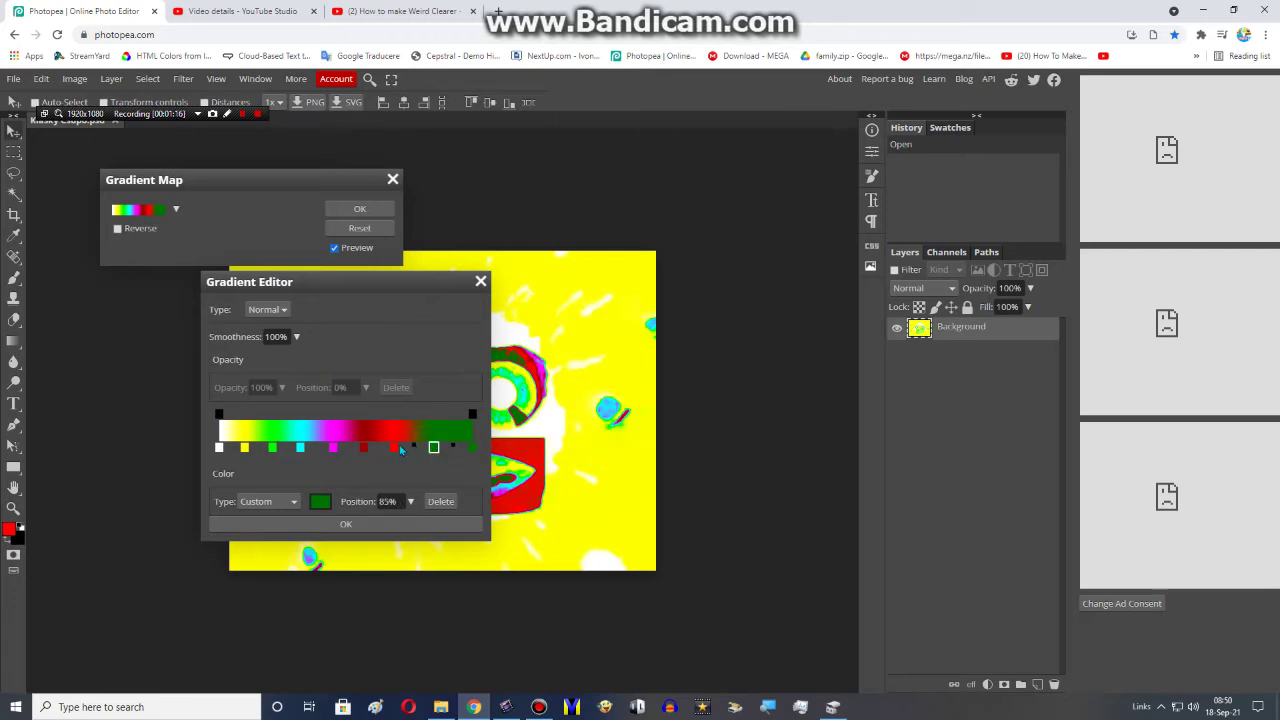
pyautogui.click(468, 446)
pyautogui.click(321, 499)
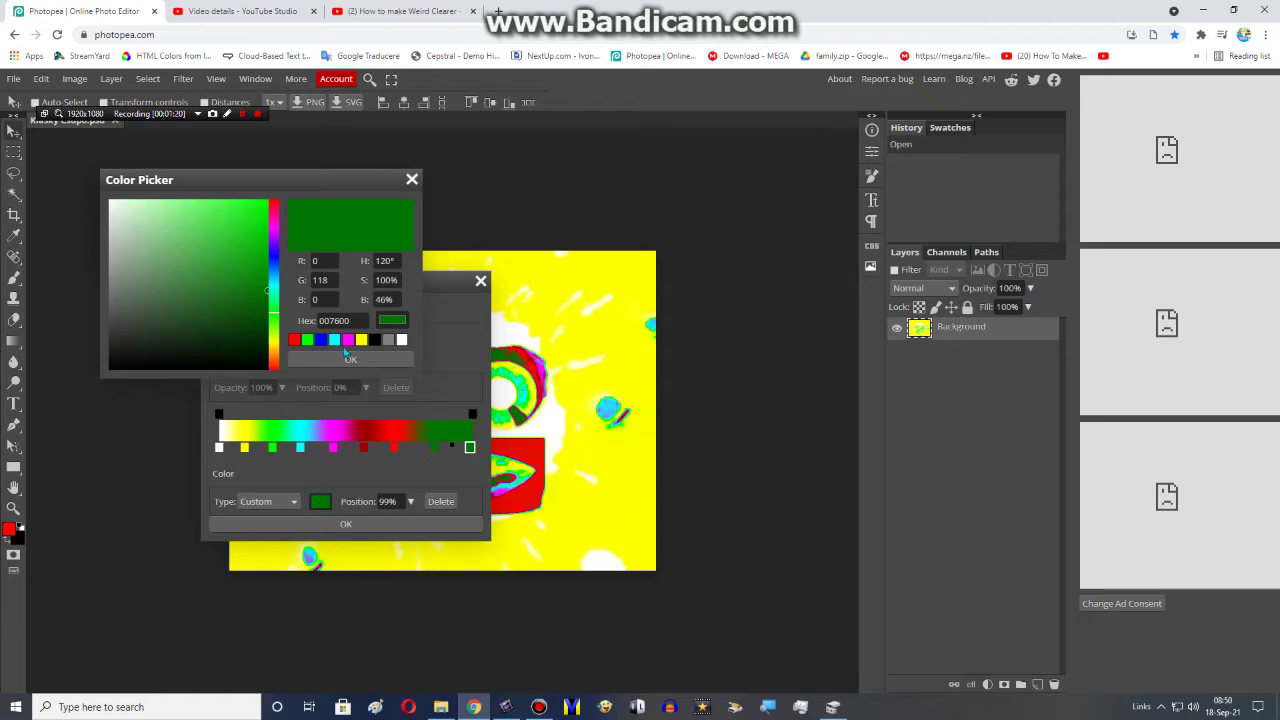
pyautogui.click(321, 340)
pyautogui.click(269, 285)
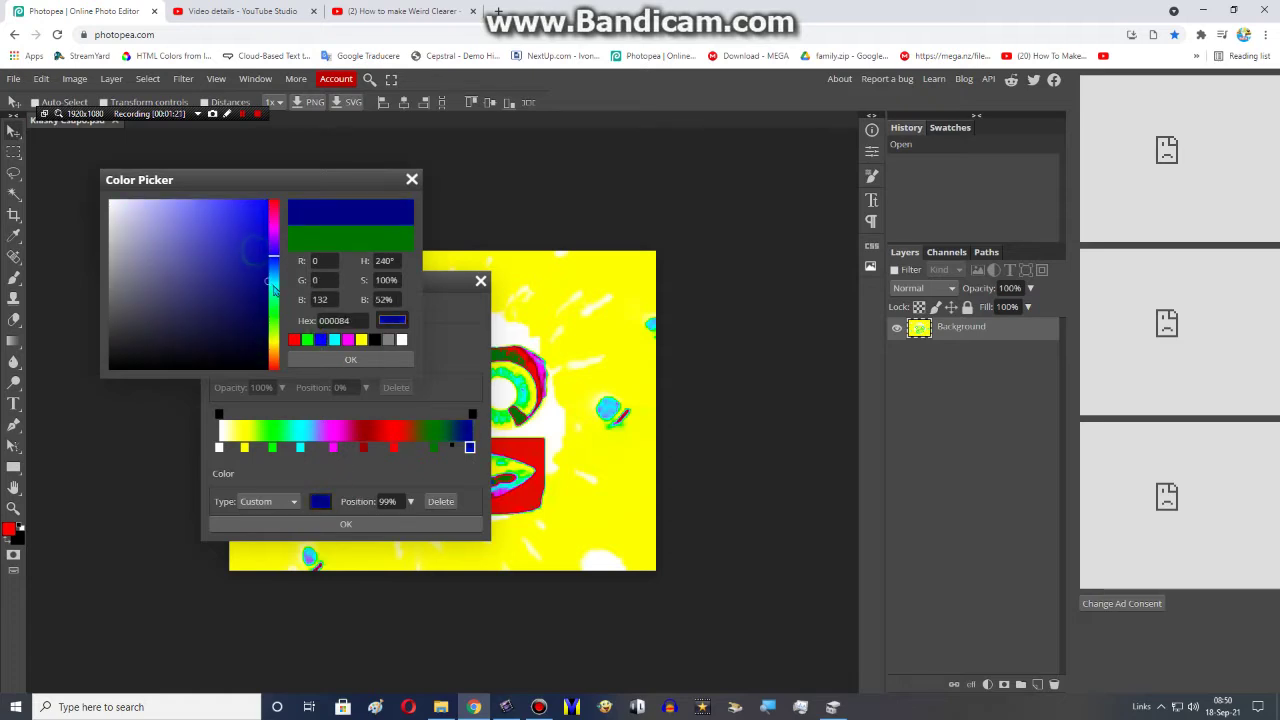
pyautogui.click(350, 358)
pyautogui.moveTo(469, 446); pyautogui.dragTo(476, 446)
pyautogui.click(436, 447)
pyautogui.click(409, 523)
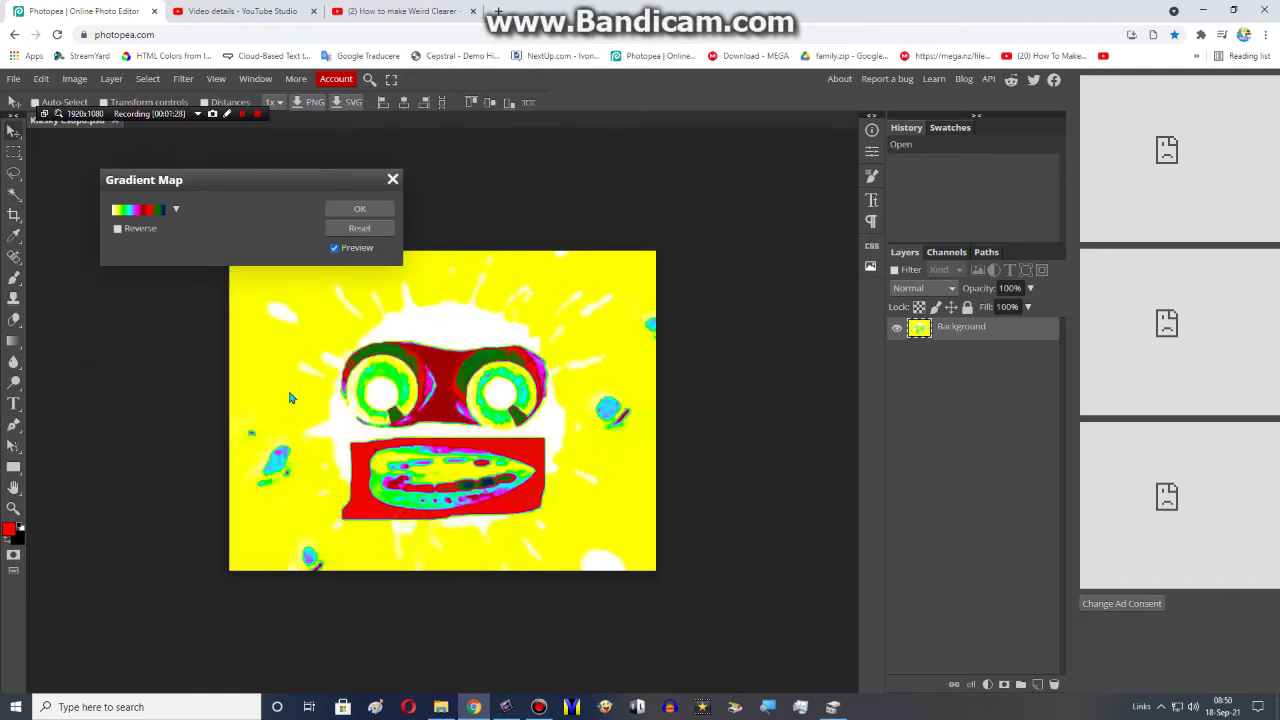
# Step: Play the YouTube reference video "Klasky Csupo in Weird Clearer" and pause it at 0:01 outside full screen
pyautogui.click(539, 707)
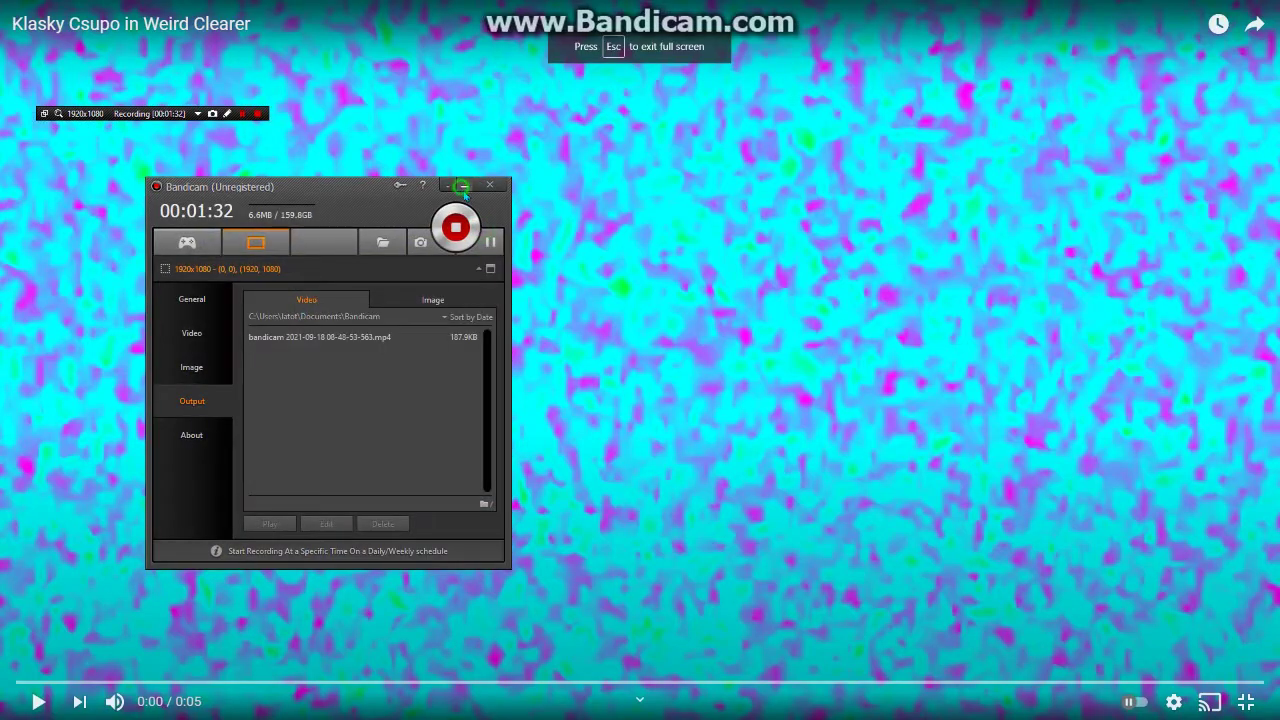
pyautogui.click(462, 187)
pyautogui.click(499, 219)
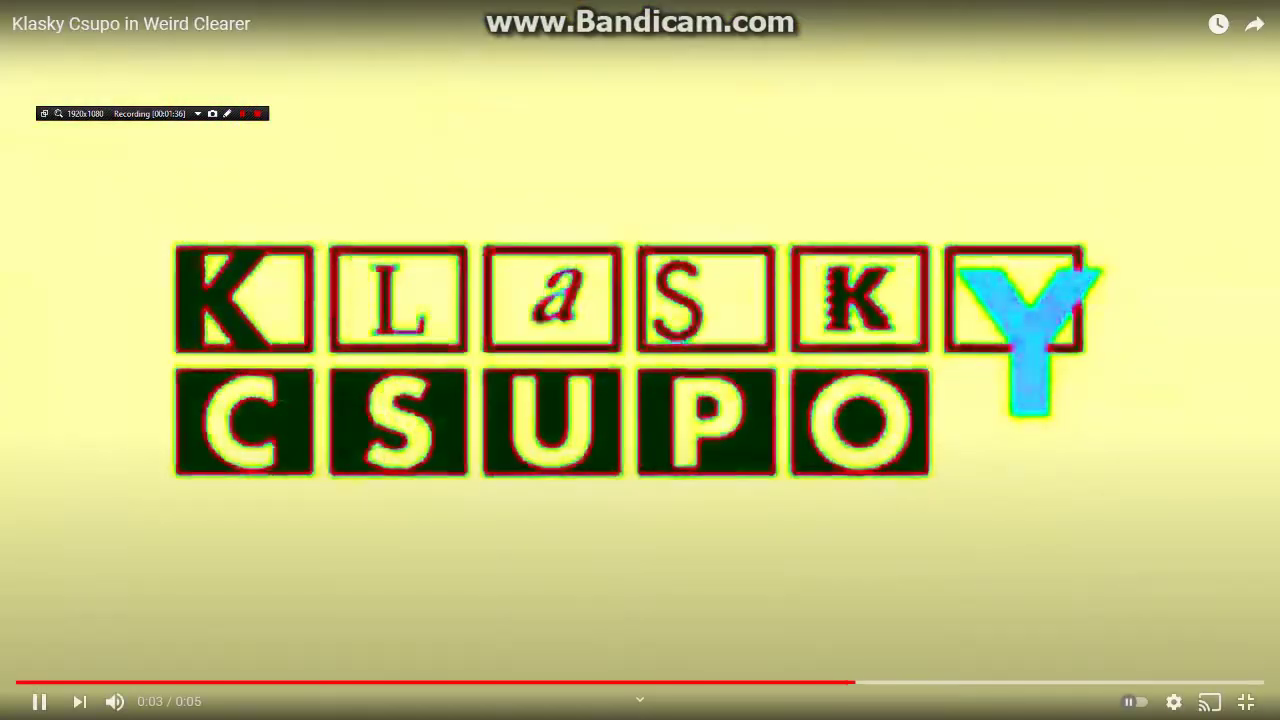
pyautogui.click(1245, 701)
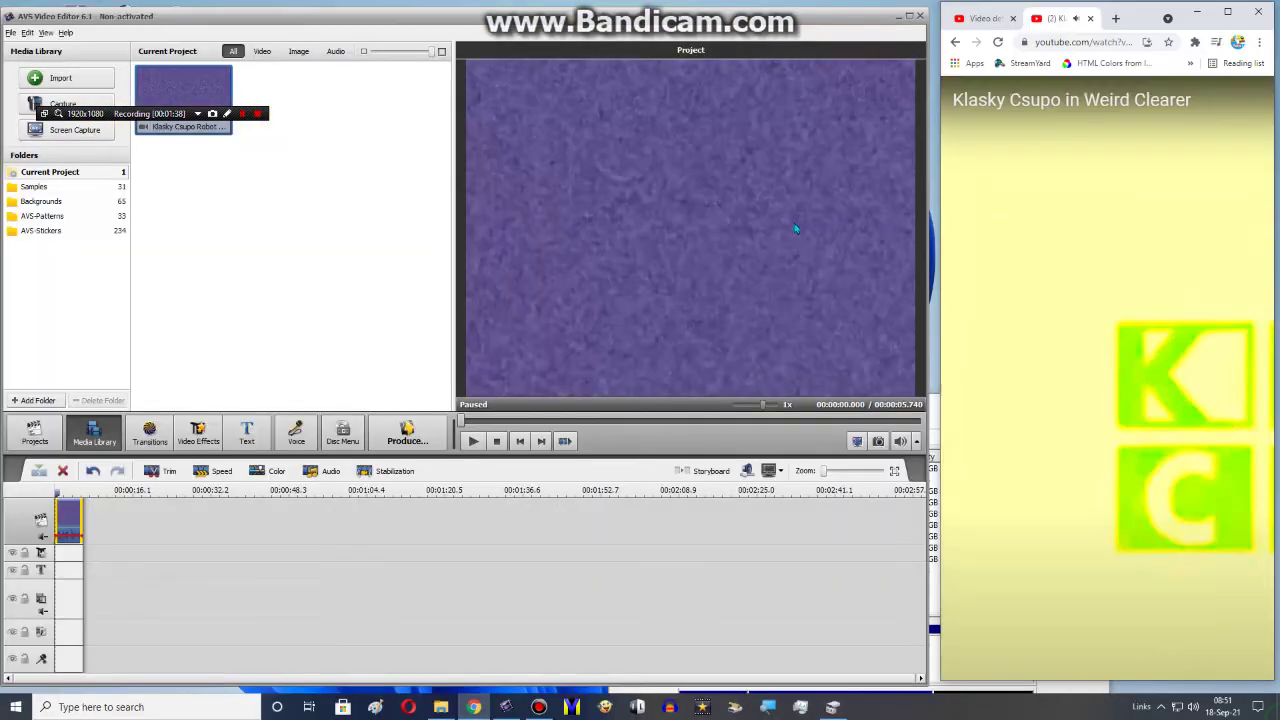
pyautogui.click(972, 281)
pyautogui.click(972, 281)
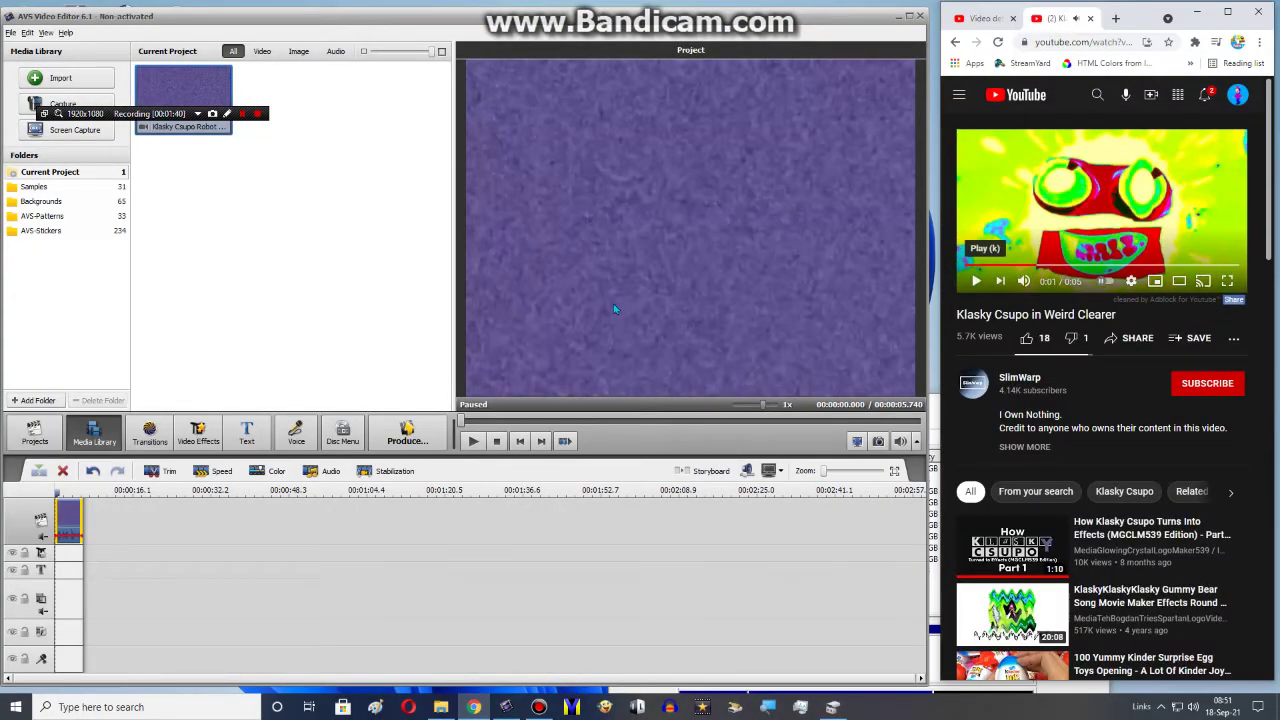
# Step: Bring up the video effects library and add about ten extra video effect lines to the timeline
pyautogui.click(196, 432)
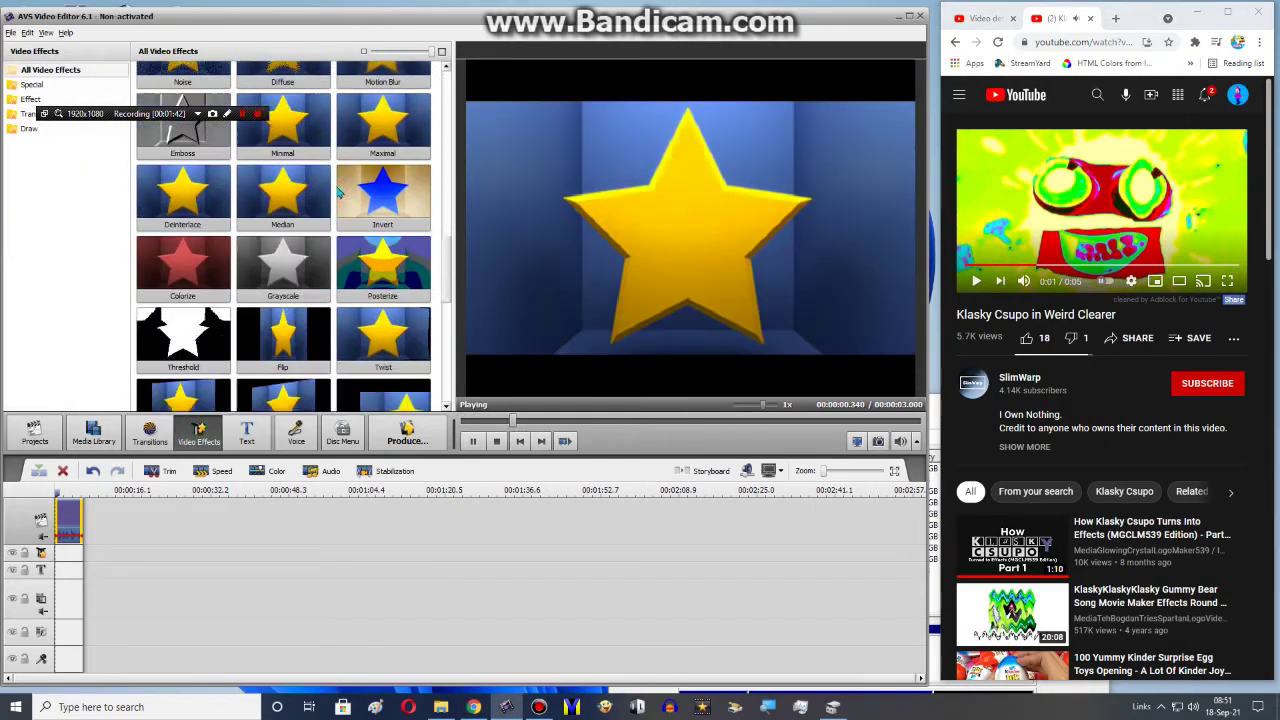
pyautogui.rightClick(97, 552)
pyautogui.click(137, 592)
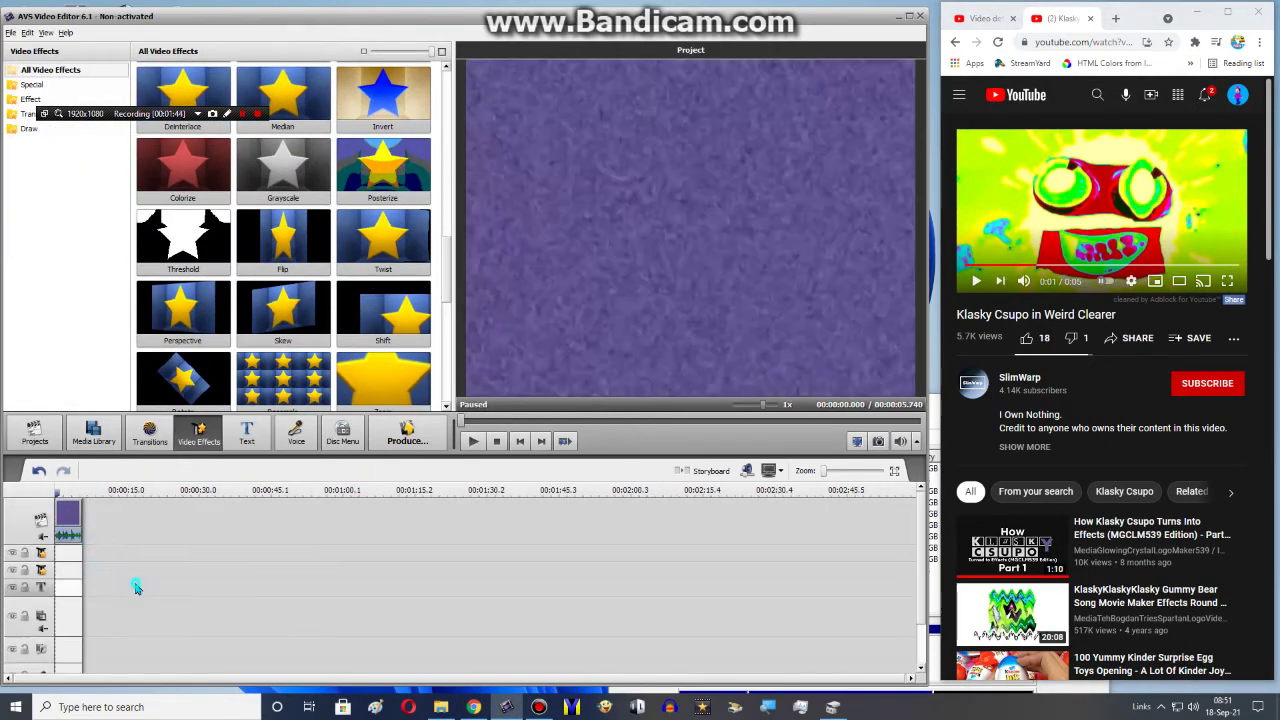
pyautogui.rightClick(135, 583)
pyautogui.rightClick(130, 568)
pyautogui.click(158, 643)
pyautogui.rightClick(134, 594)
pyautogui.click(142, 569)
pyautogui.rightClick(143, 566)
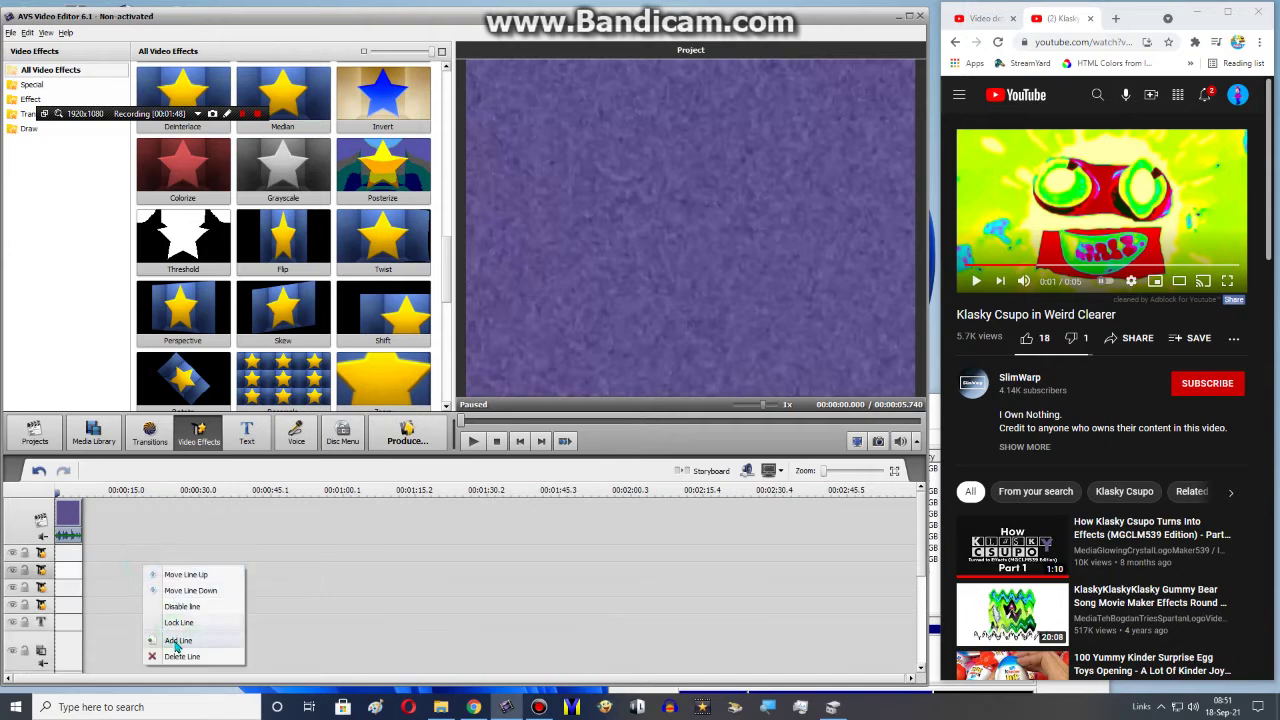
pyautogui.click(176, 640)
pyautogui.rightClick(158, 560)
pyautogui.click(186, 634)
pyautogui.rightClick(175, 569)
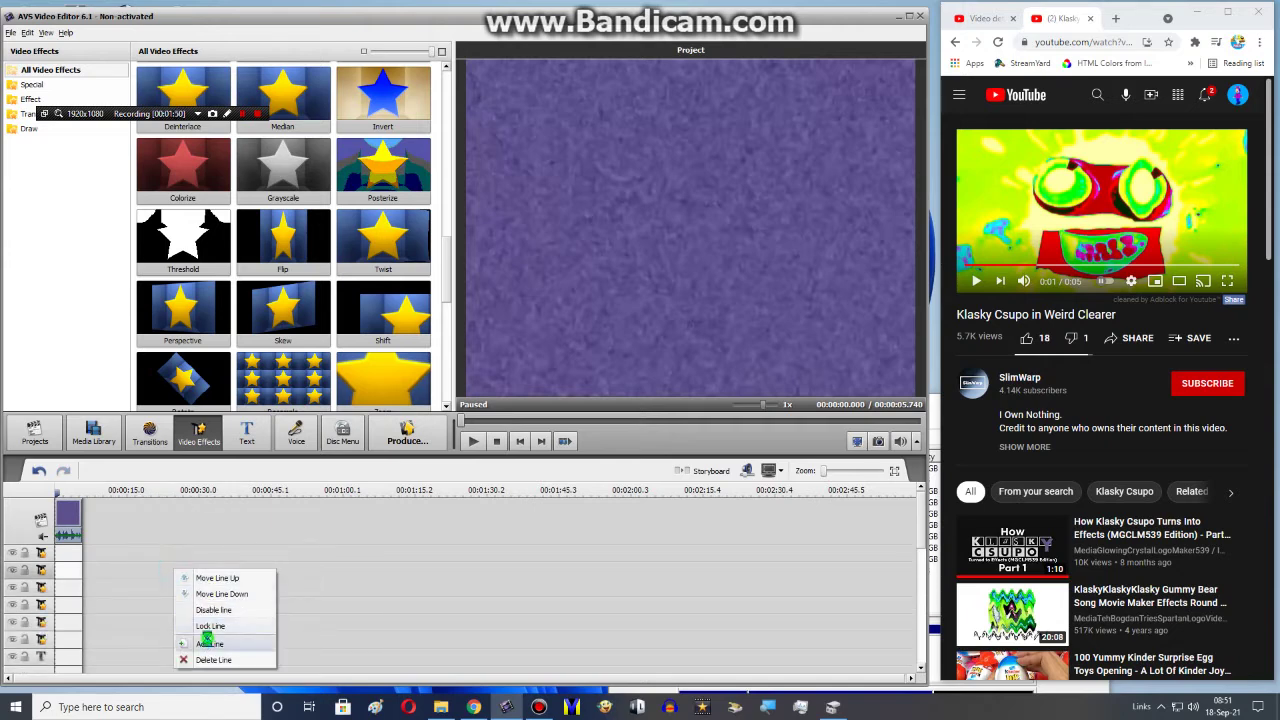
pyautogui.click(209, 643)
pyautogui.rightClick(198, 582)
pyautogui.click(228, 656)
pyautogui.rightClick(222, 599)
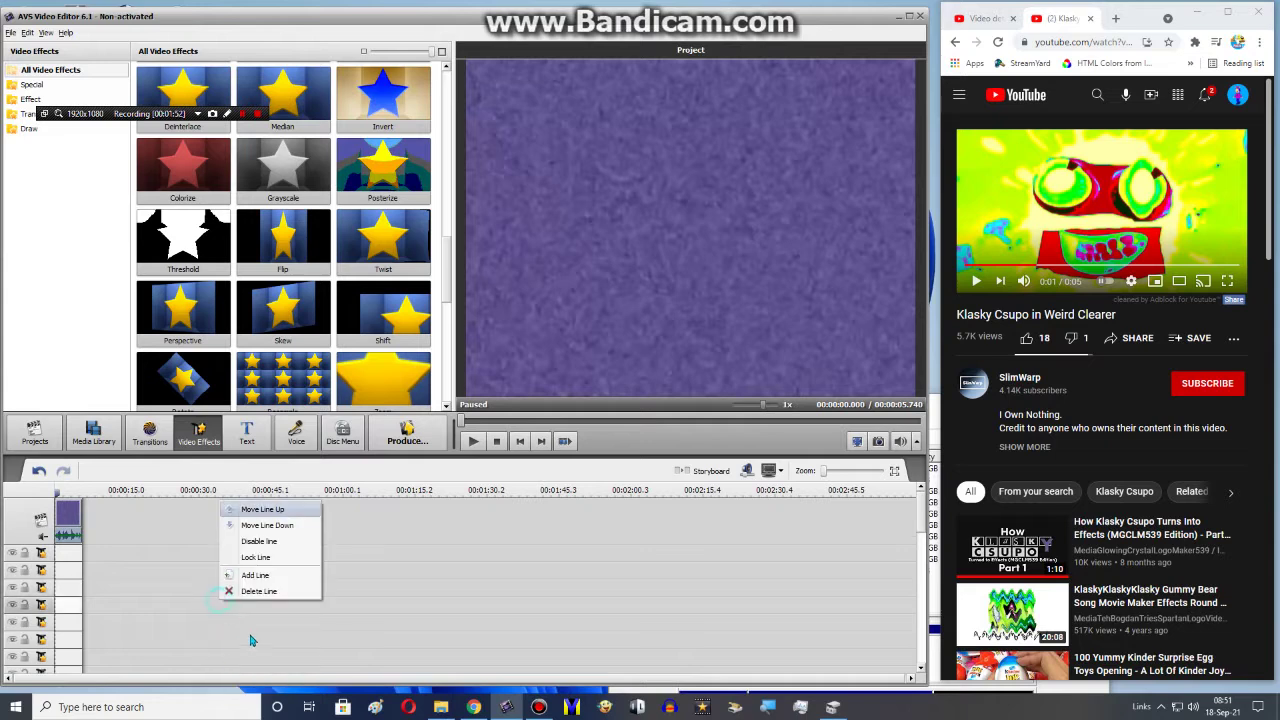
pyautogui.click(252, 575)
pyautogui.rightClick(250, 578)
pyautogui.click(278, 652)
pyautogui.rightClick(262, 582)
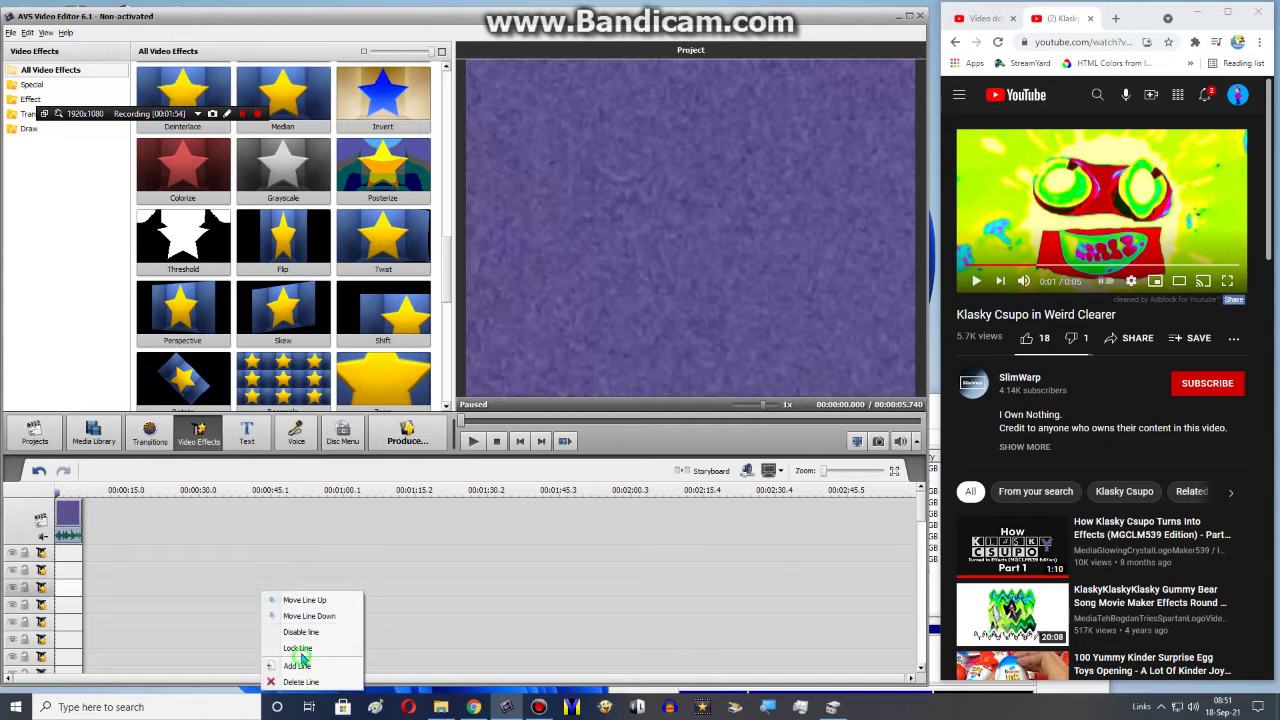
pyautogui.click(297, 665)
pyautogui.rightClick(271, 600)
pyautogui.click(277, 575)
# Step: Apply the Invert effect on the first effect line and a yellow Colorize effect on the second, both over the clip
pyautogui.moveTo(383, 97); pyautogui.dragTo(110, 555)
pyautogui.moveTo(300, 550); pyautogui.dragTo(300, 551)
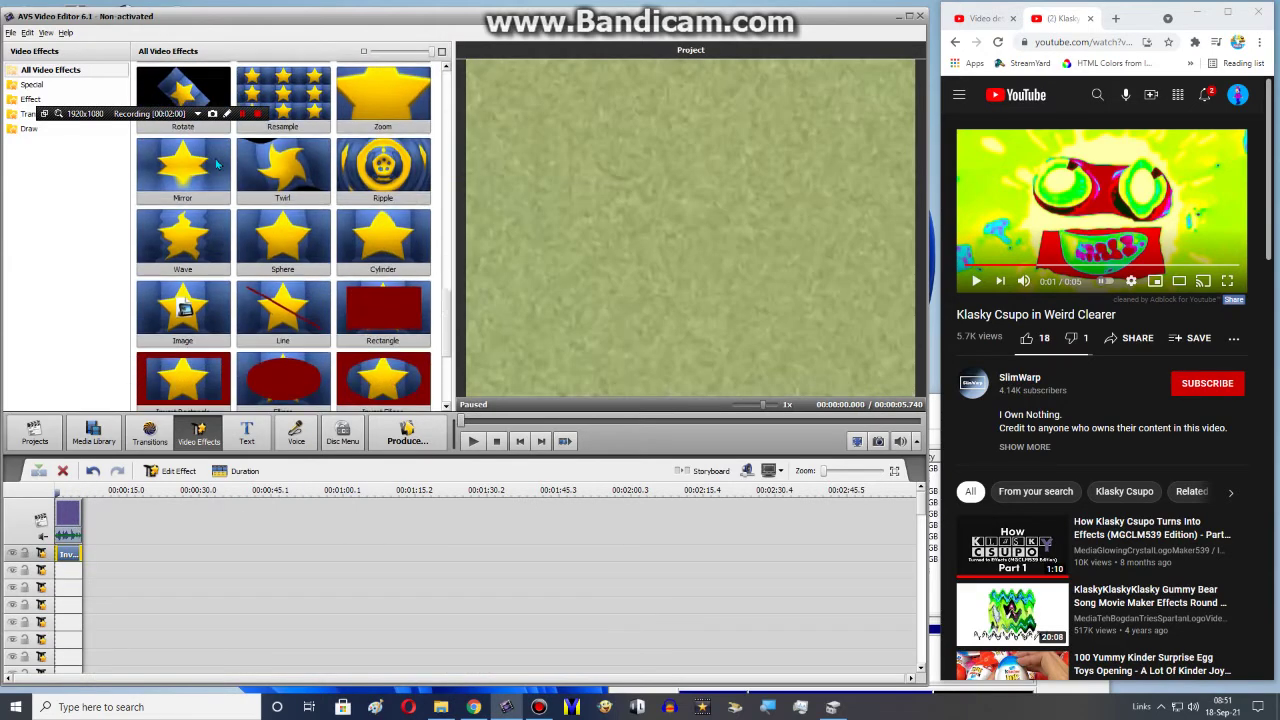
pyautogui.scroll(-1, 213, 165)
pyautogui.moveTo(172, 92); pyautogui.dragTo(62, 572)
pyautogui.moveTo(341, 567); pyautogui.dragTo(80, 571)
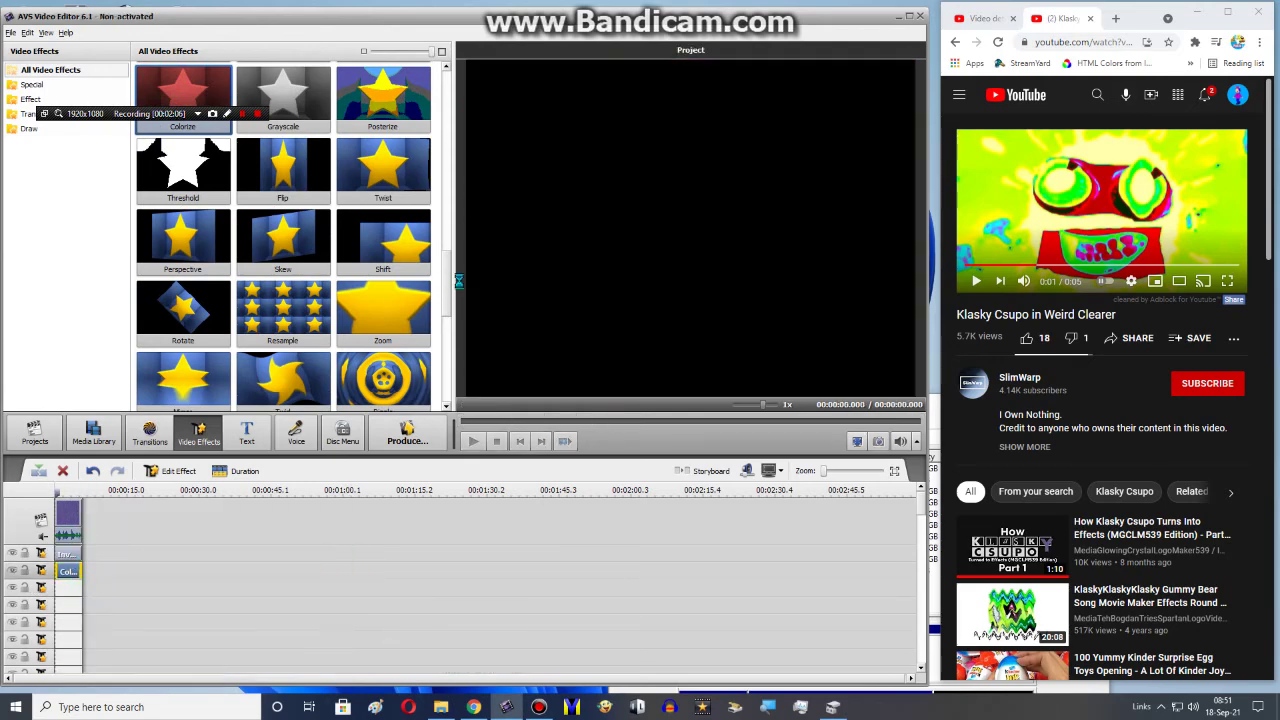
pyautogui.click(701, 281)
pyautogui.click(671, 528)
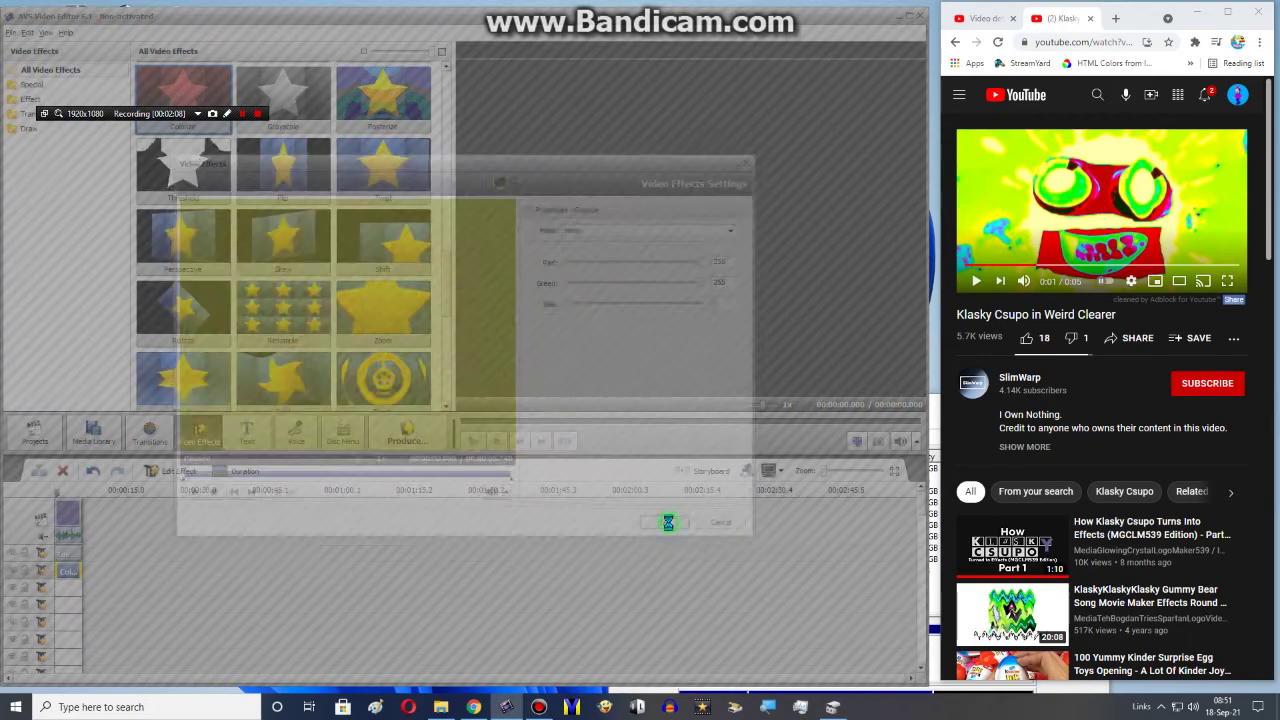
# Step: Place a Color Exchange effect over the clip on the third effect line
pyautogui.scroll(1, 228, 251)
pyautogui.scroll(5, 228, 251)
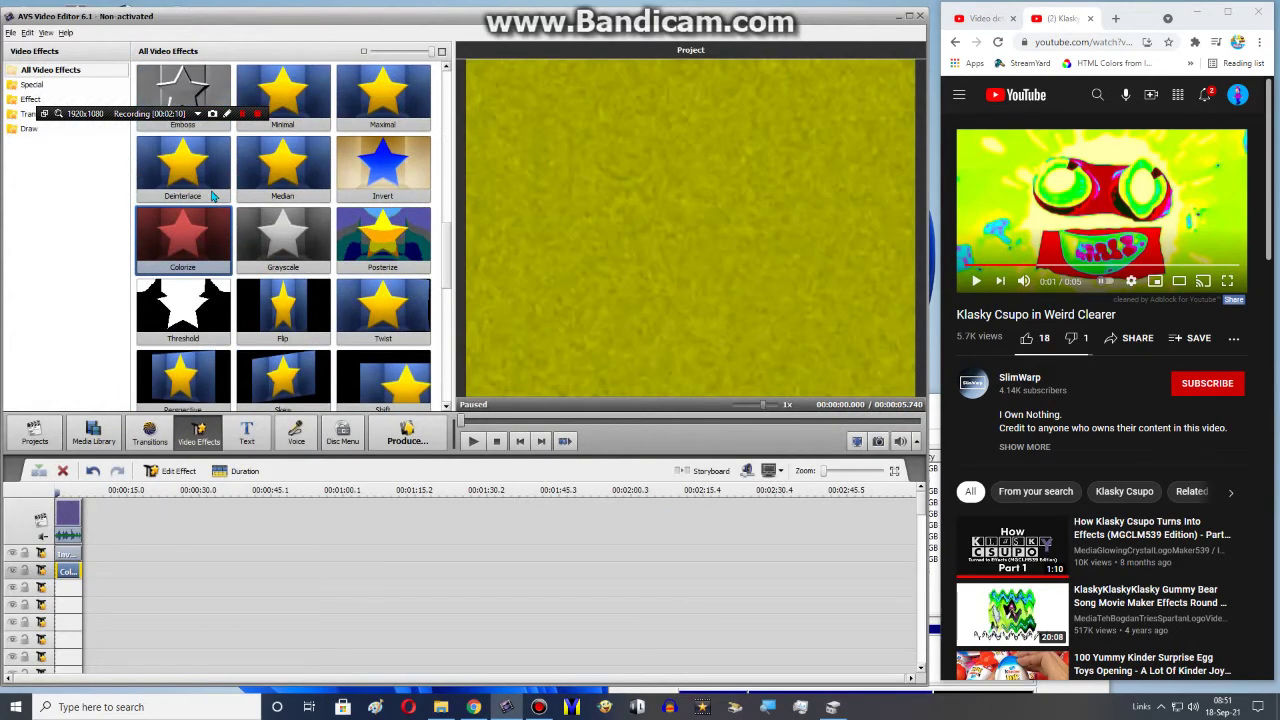
pyautogui.moveTo(283, 97); pyautogui.dragTo(82, 592)
# Step: Set the Color Exchange effect to replace bright yellow, sampled from the frame at 2.160 s, with white
pyautogui.rightClick(78, 594)
pyautogui.click(112, 505)
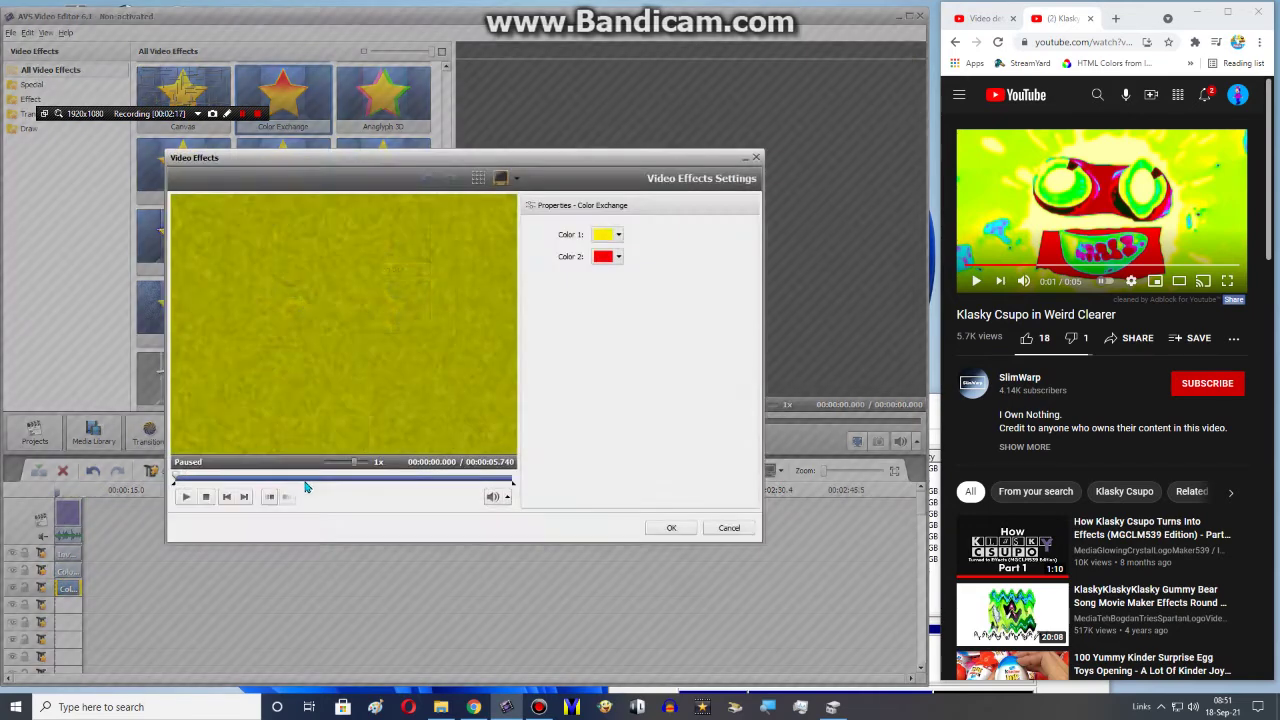
pyautogui.click(302, 479)
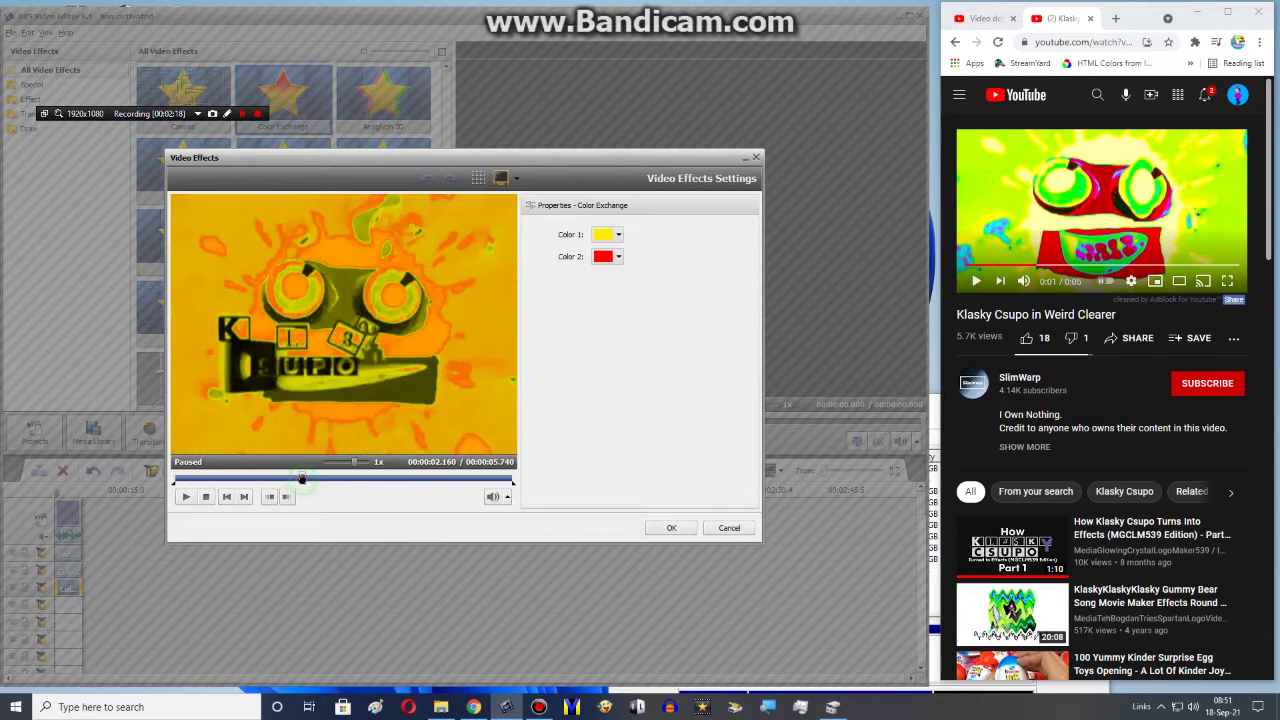
pyautogui.click(605, 235)
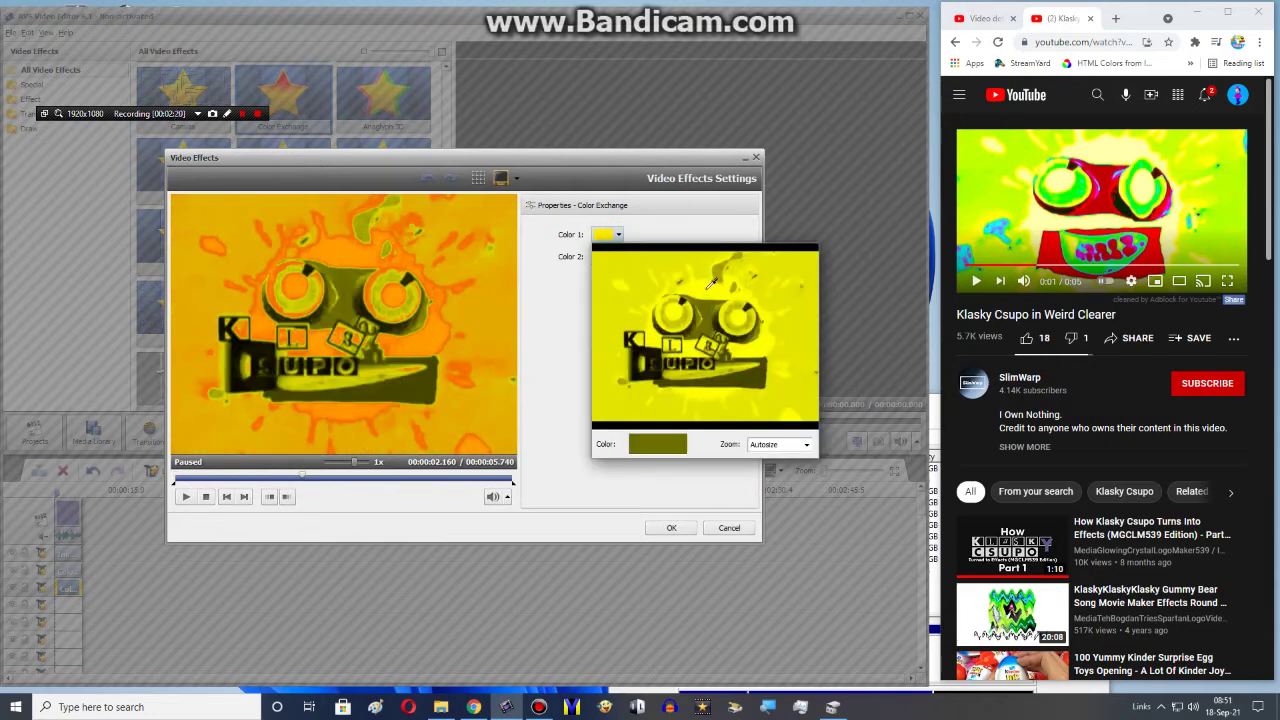
pyautogui.click(710, 284)
pyautogui.click(619, 234)
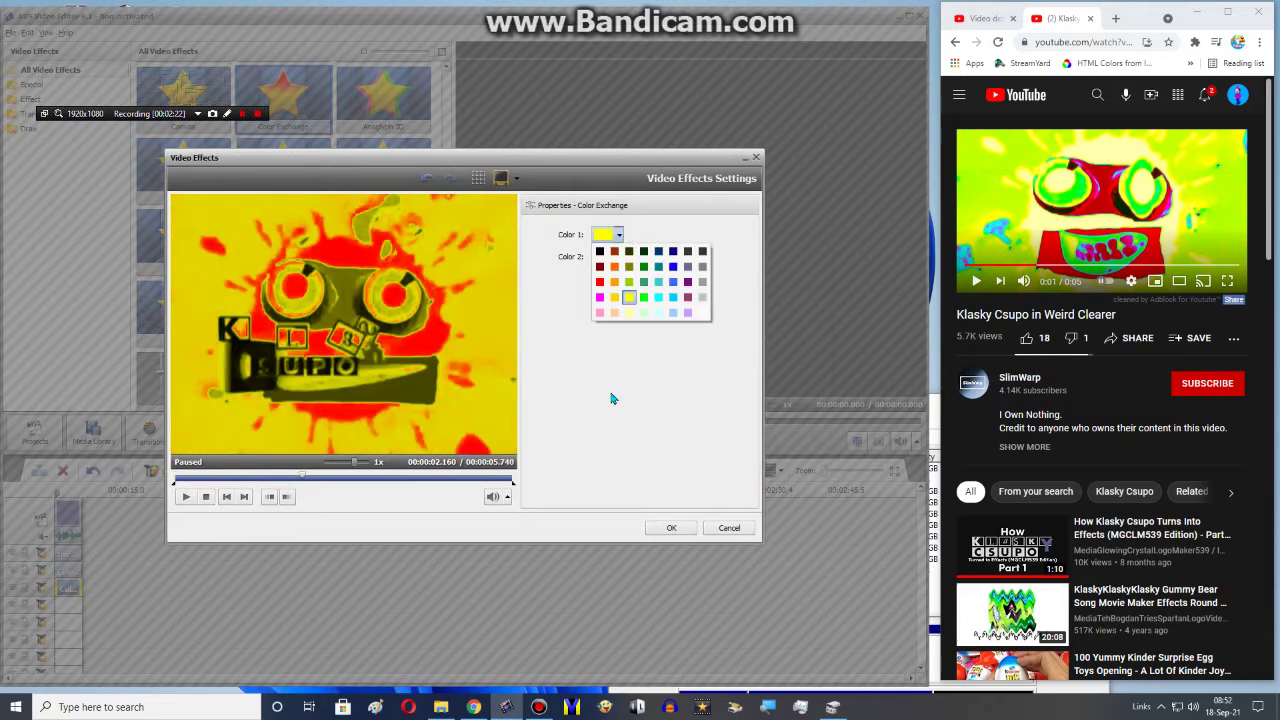
pyautogui.click(612, 398)
pyautogui.click(619, 256)
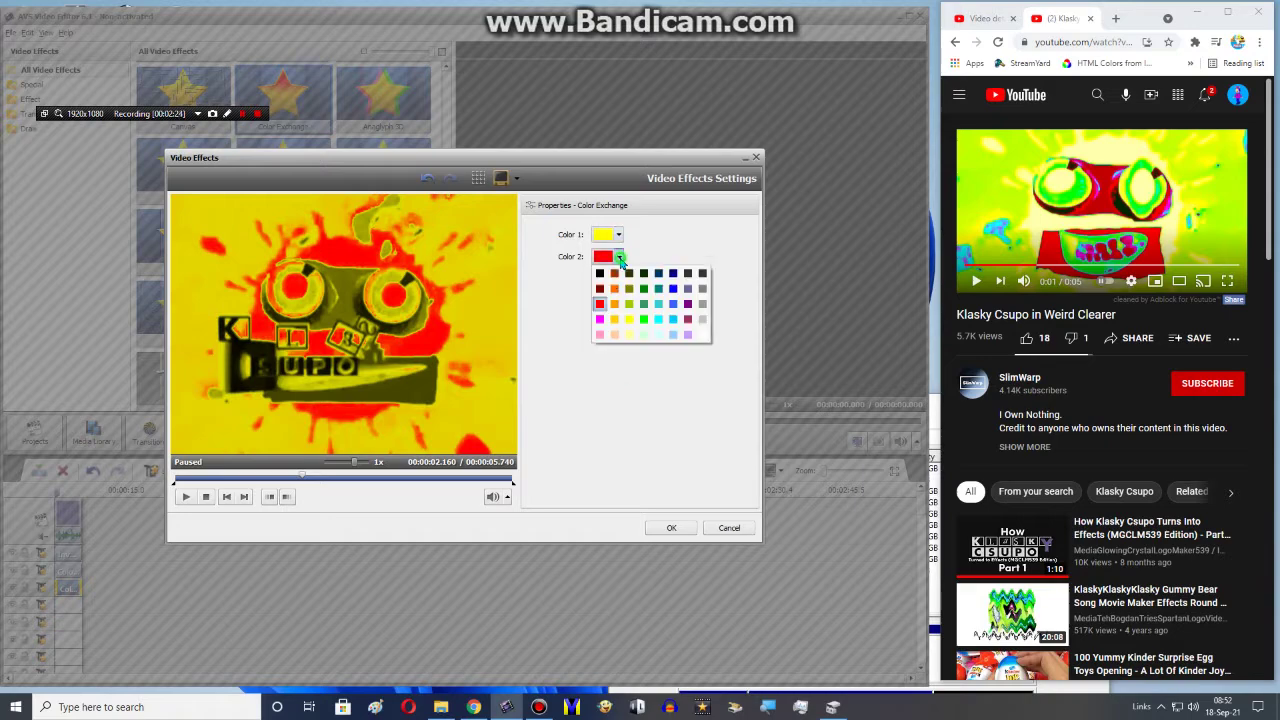
pyautogui.click(705, 340)
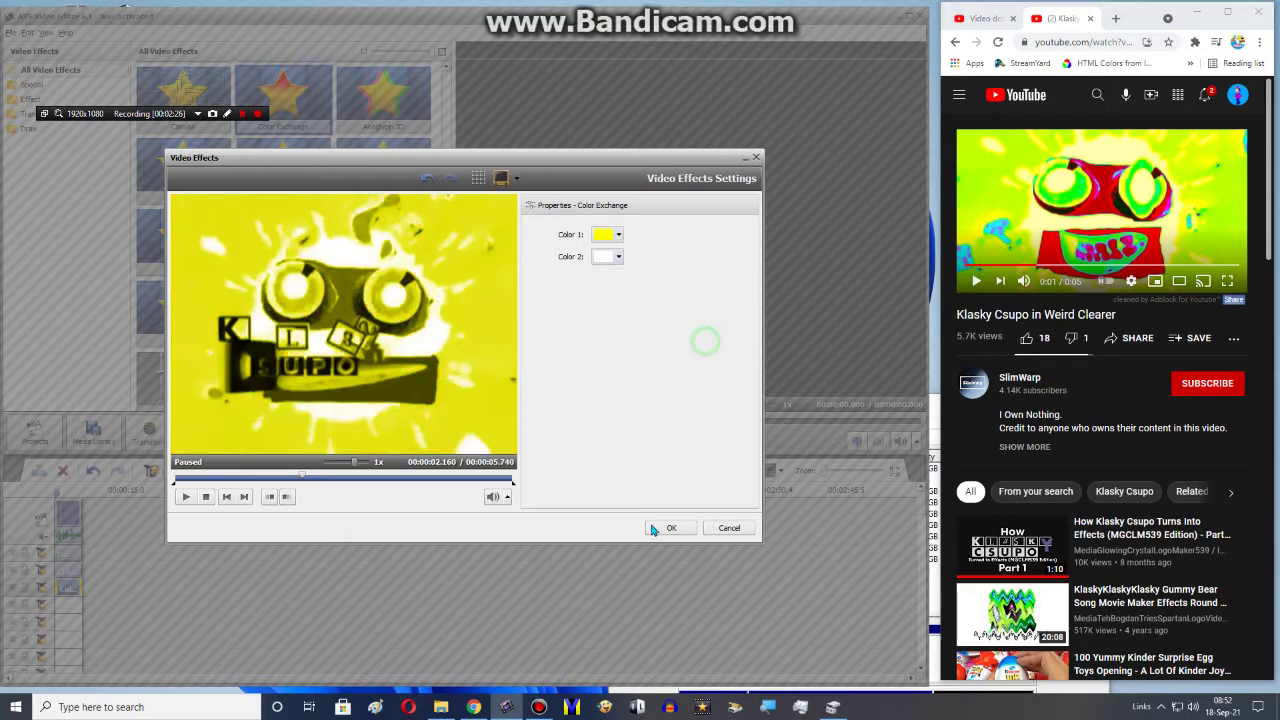
pyautogui.click(664, 529)
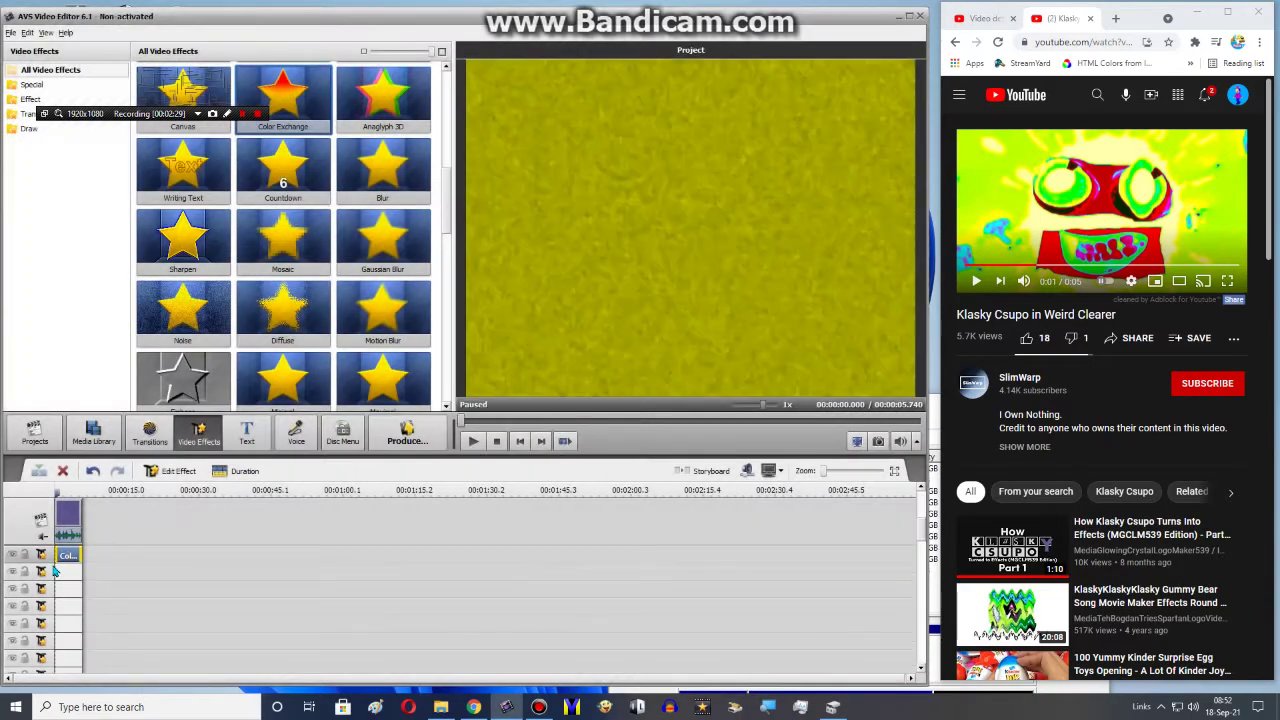
# Step: Duplicate the yellow-to-white Color Exchange onto the next effect line and make the copy replace a sampled olive yellow with cyan
pyautogui.rightClick(75, 556)
pyautogui.click(100, 634)
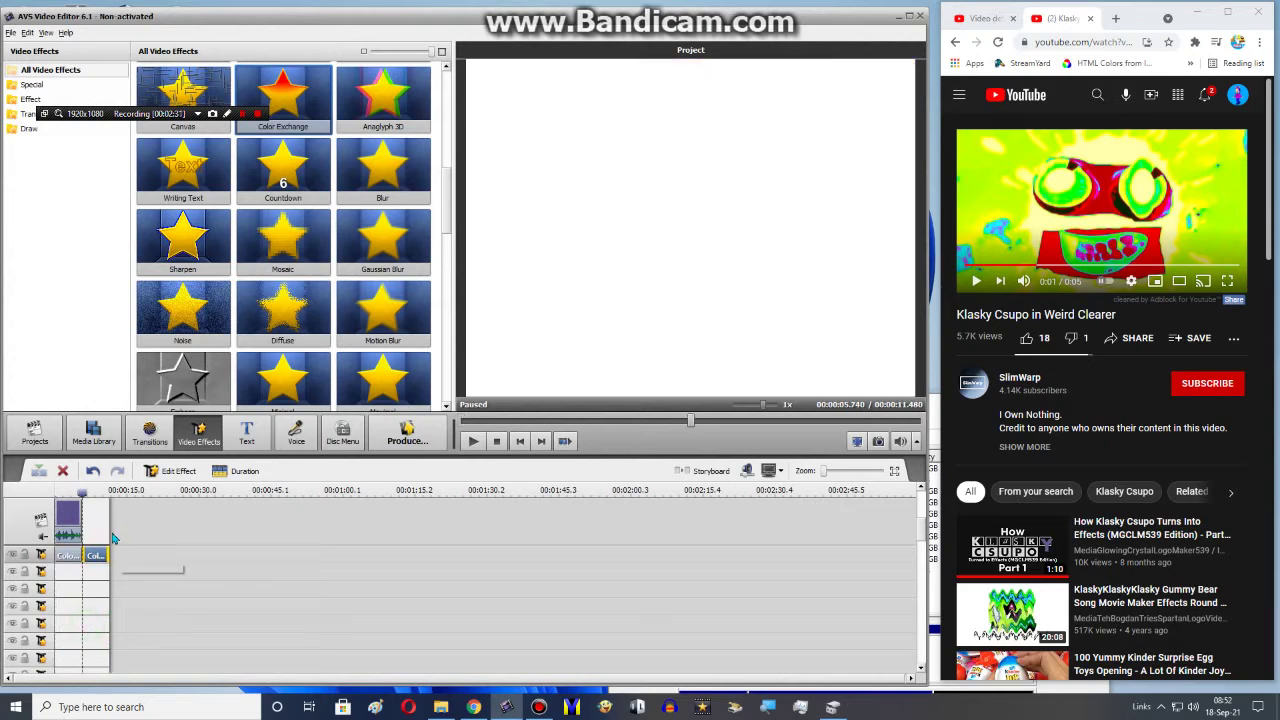
pyautogui.moveTo(95, 555); pyautogui.dragTo(57, 575)
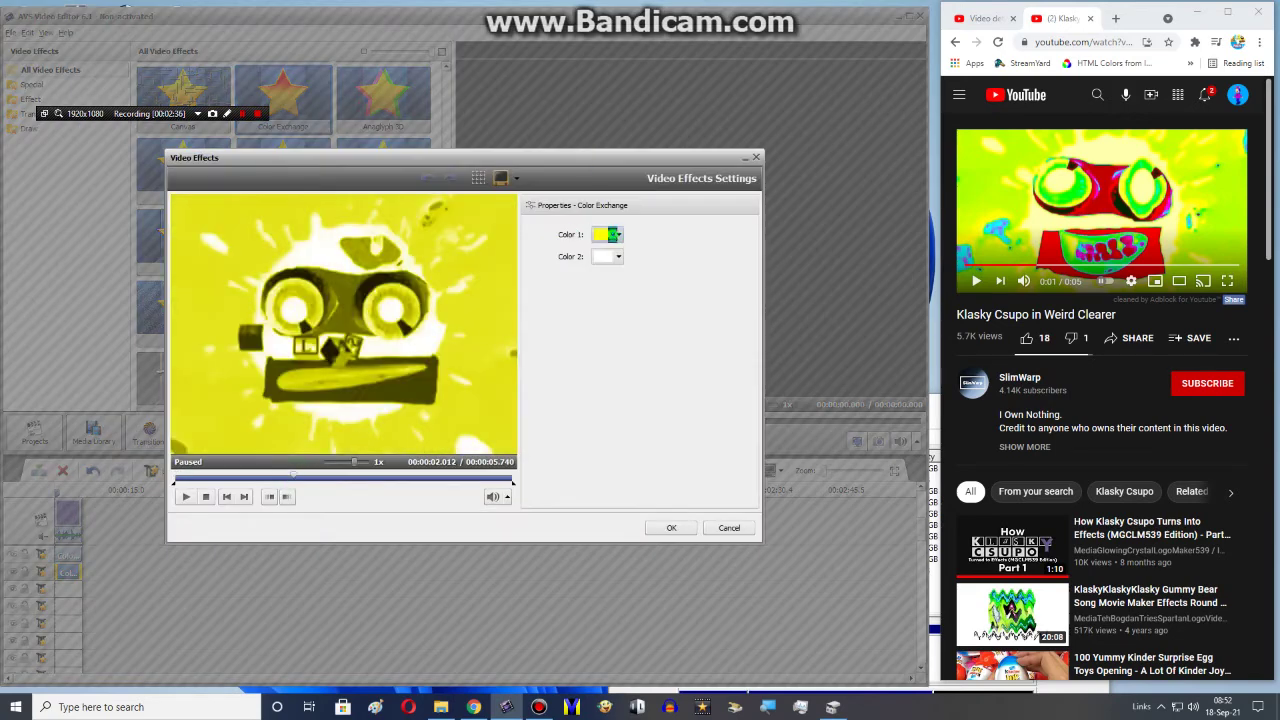
pyautogui.click(612, 234)
pyautogui.click(720, 289)
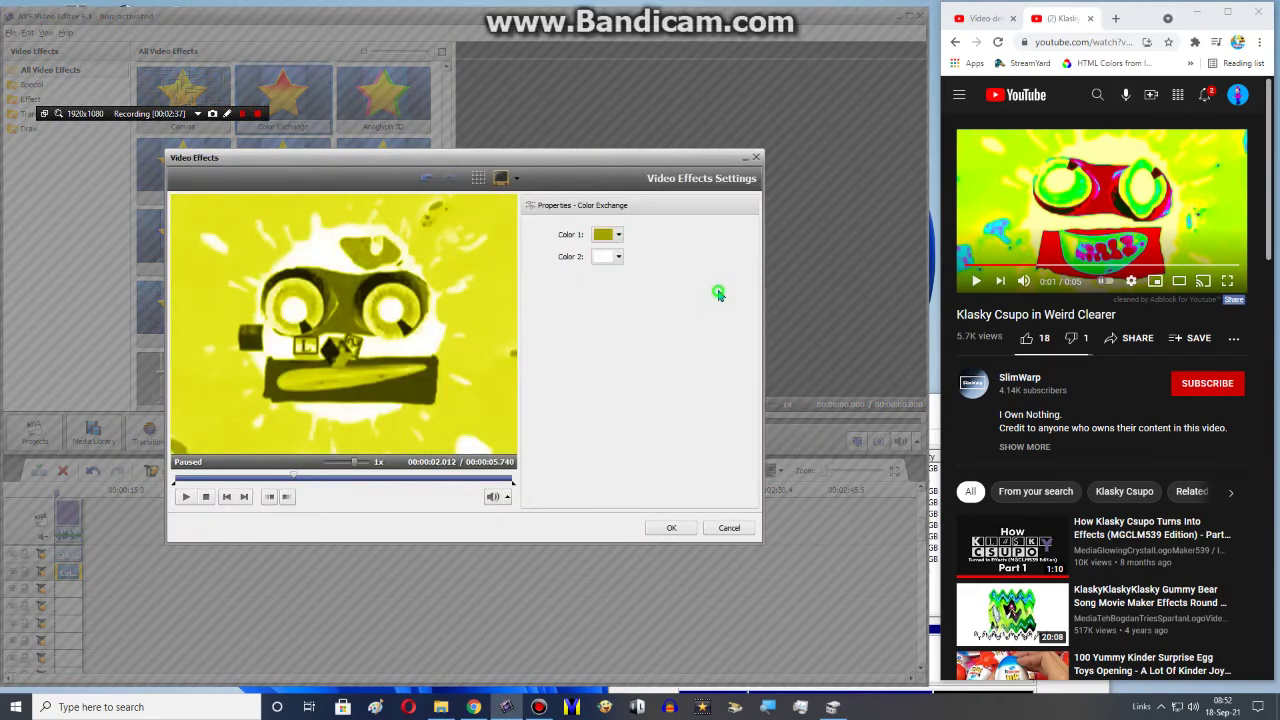
pyautogui.click(620, 257)
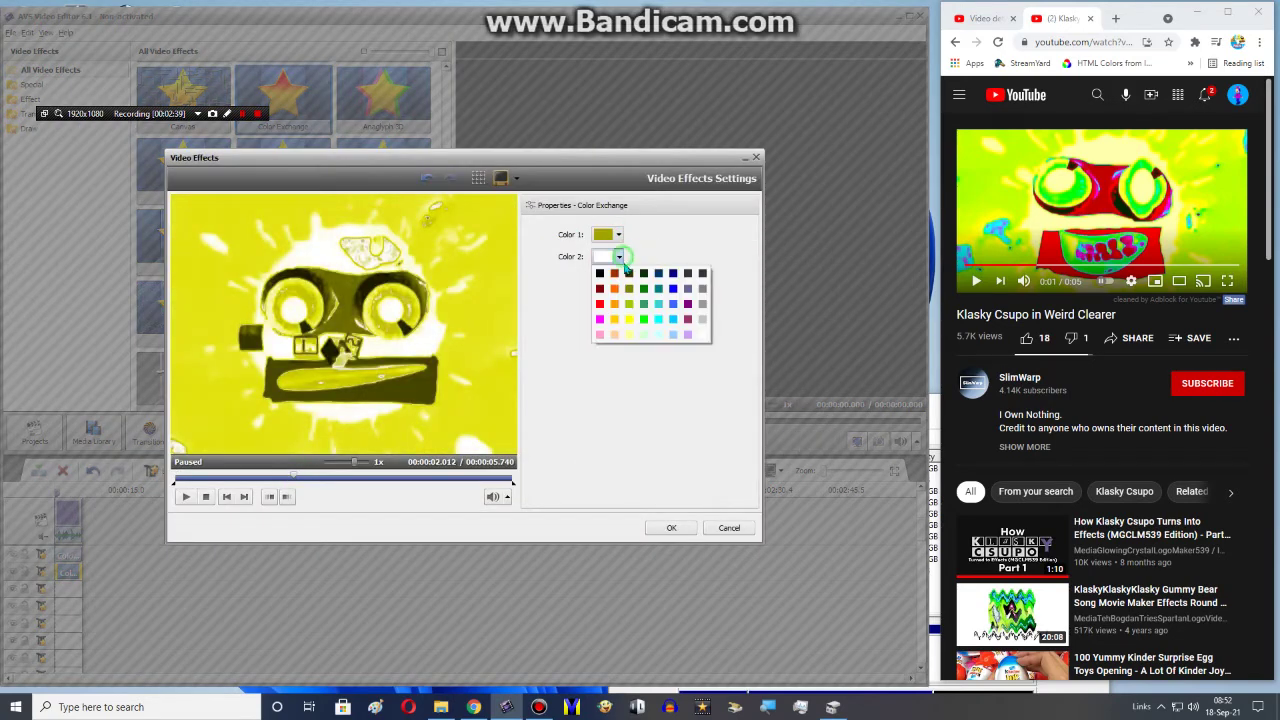
pyautogui.click(659, 319)
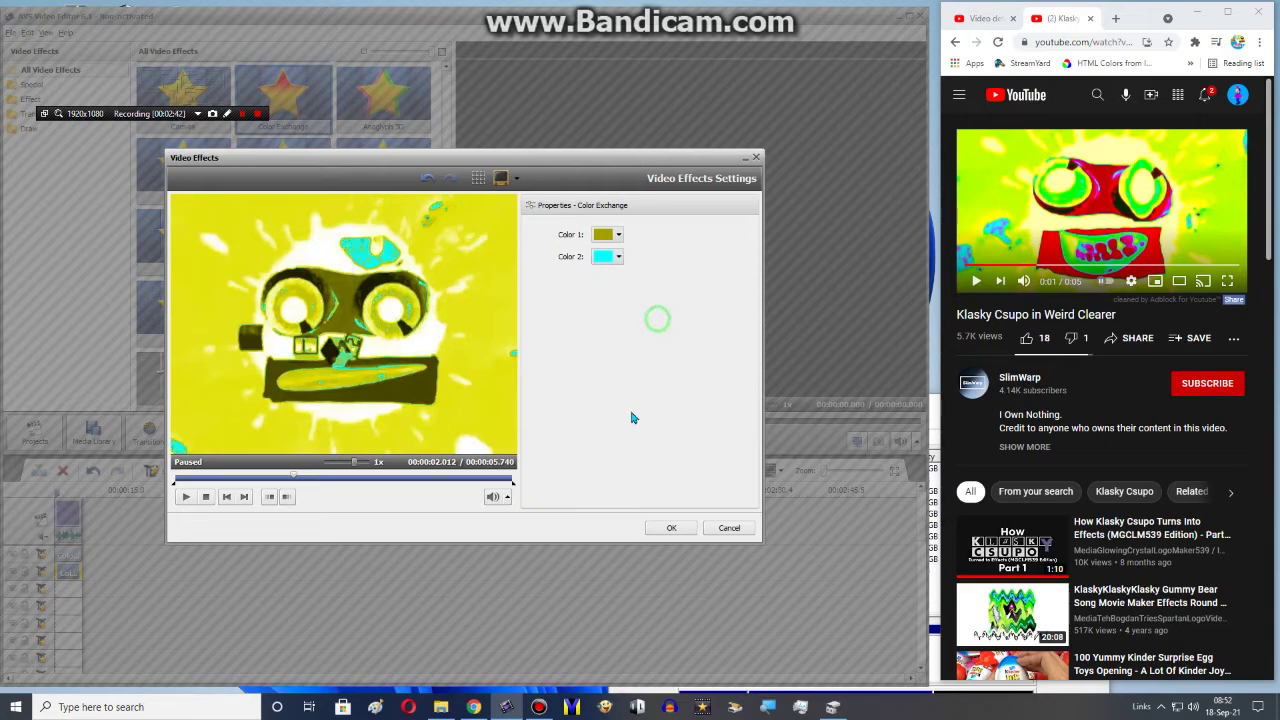
pyautogui.click(671, 527)
# Step: Duplicate the olive-to-cyan Color Exchange onto the next effect line and make the copy replace the green sampled at 2.012 s with magenta
pyautogui.rightClick(78, 576)
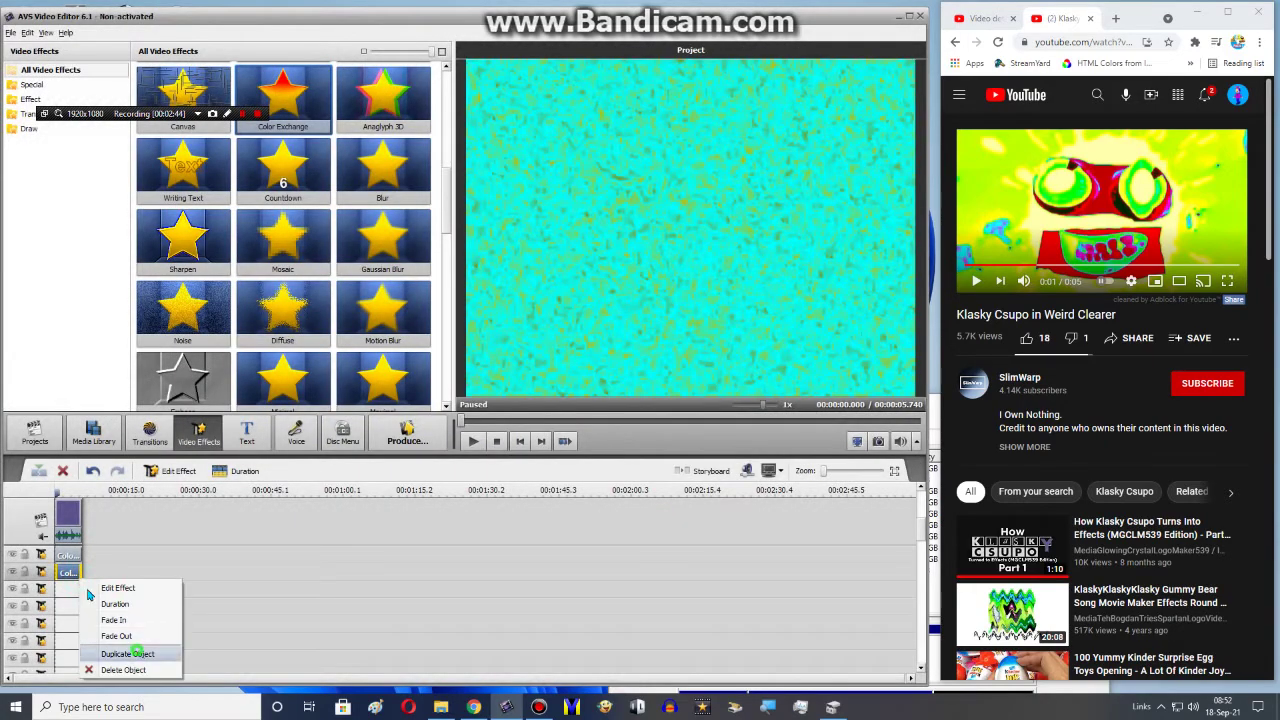
pyautogui.click(127, 653)
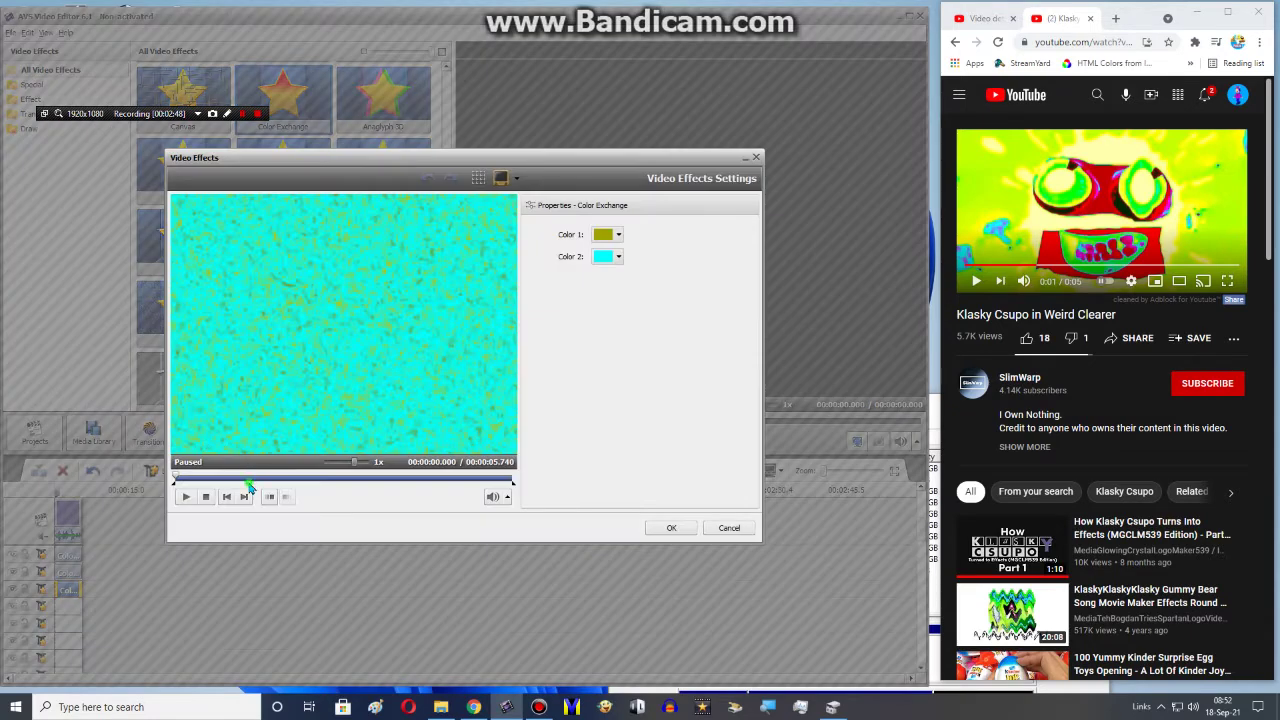
pyautogui.click(248, 478)
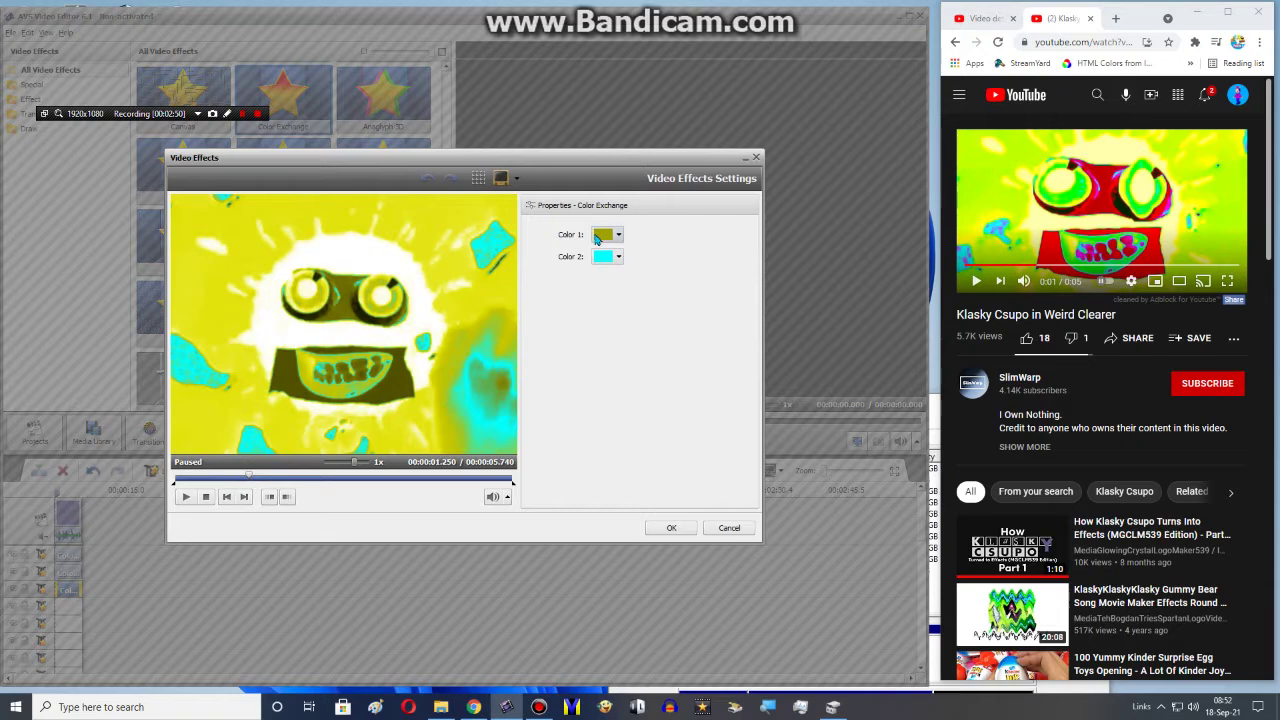
pyautogui.click(284, 477)
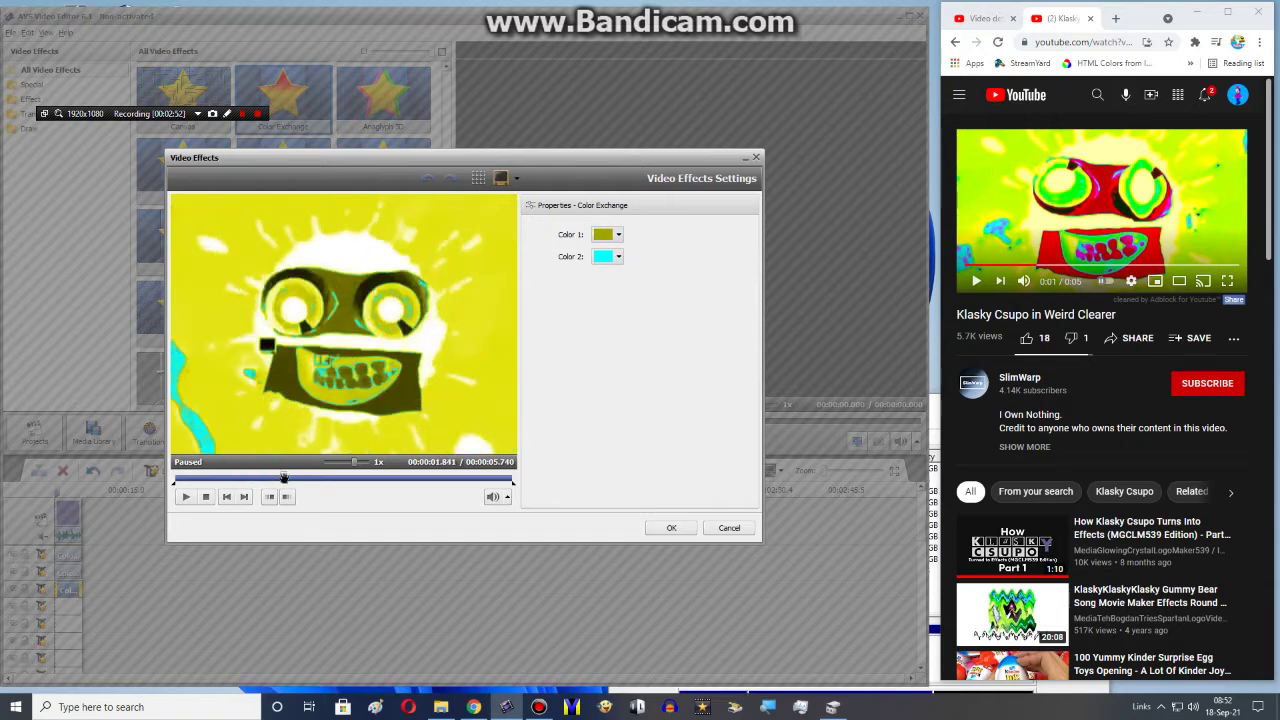
pyautogui.click(293, 484)
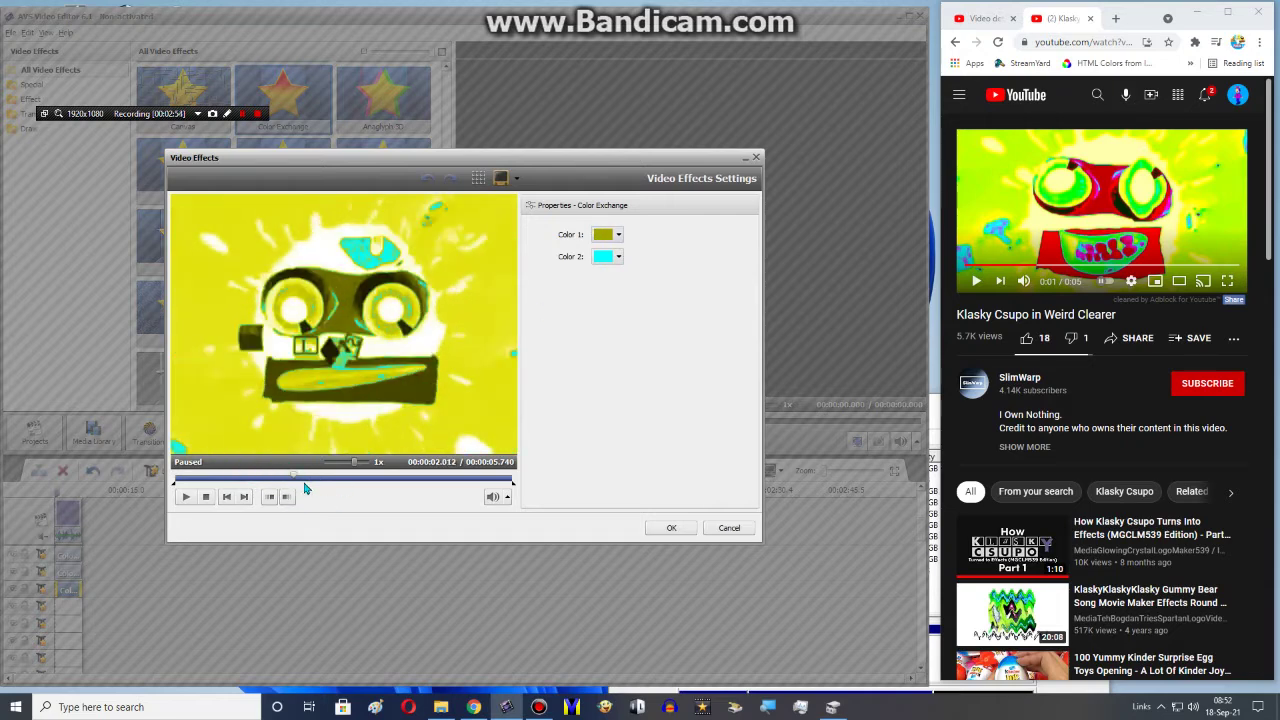
pyautogui.click(603, 236)
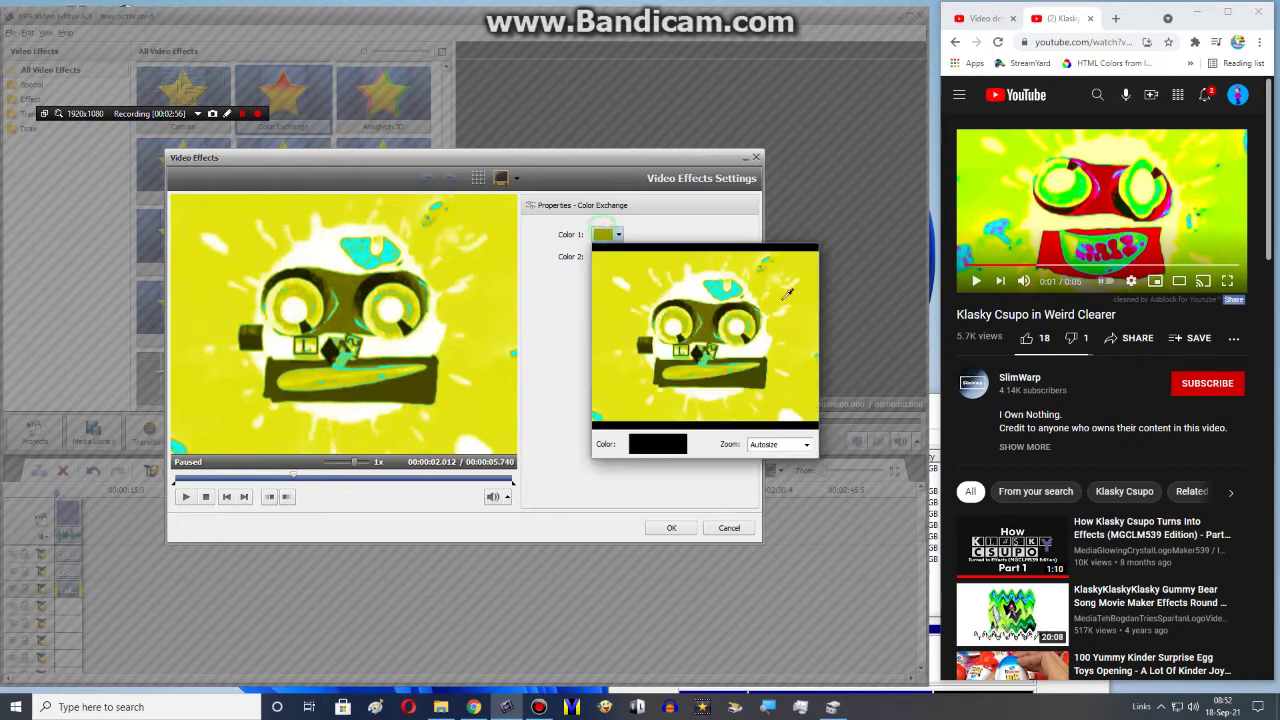
pyautogui.click(716, 283)
pyautogui.click(618, 257)
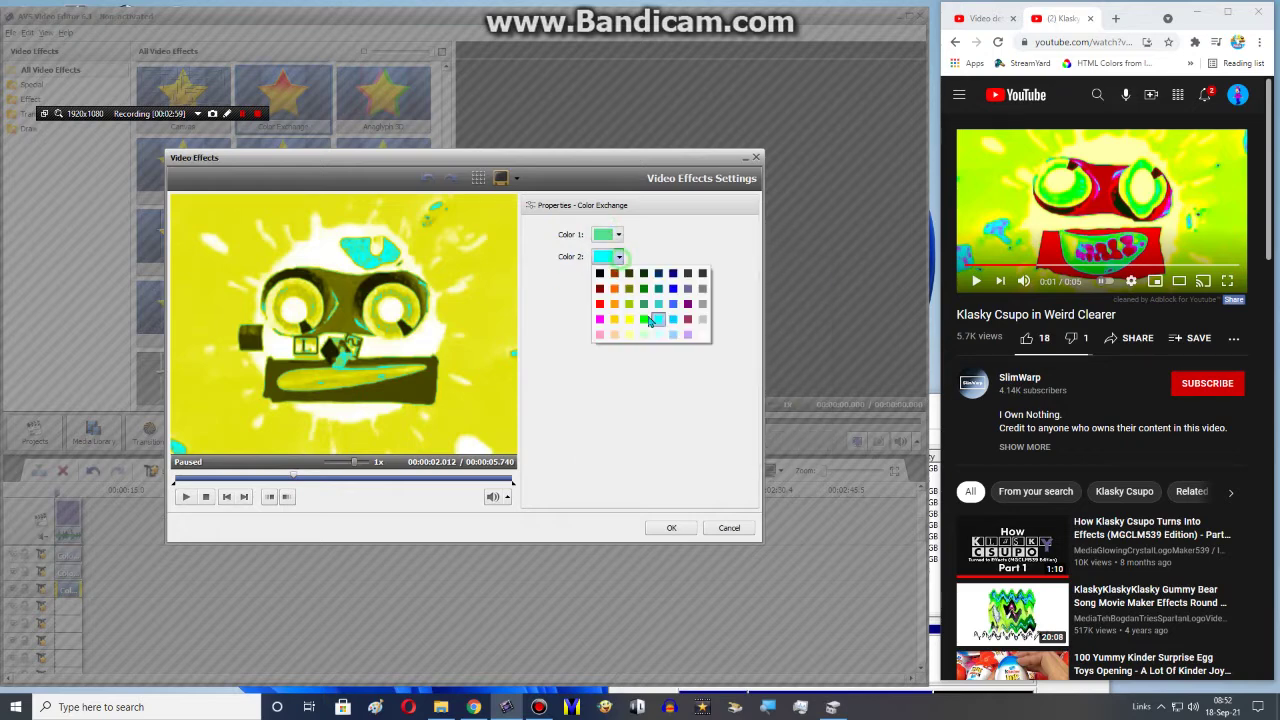
pyautogui.click(600, 319)
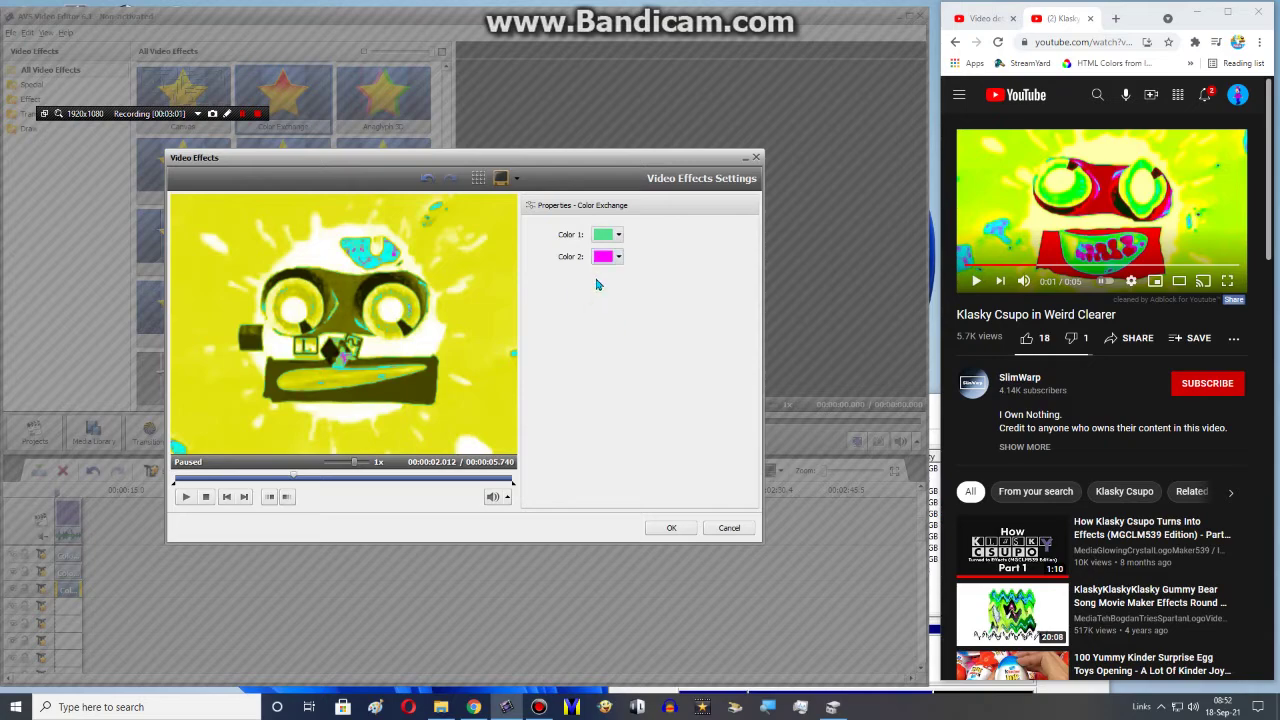
pyautogui.click(671, 527)
# Step: Duplicate the green-to-magenta Color Exchange onto the next effect line and make the copy replace the dark olive sampled at 1.432 s with red
pyautogui.rightClick(66, 590)
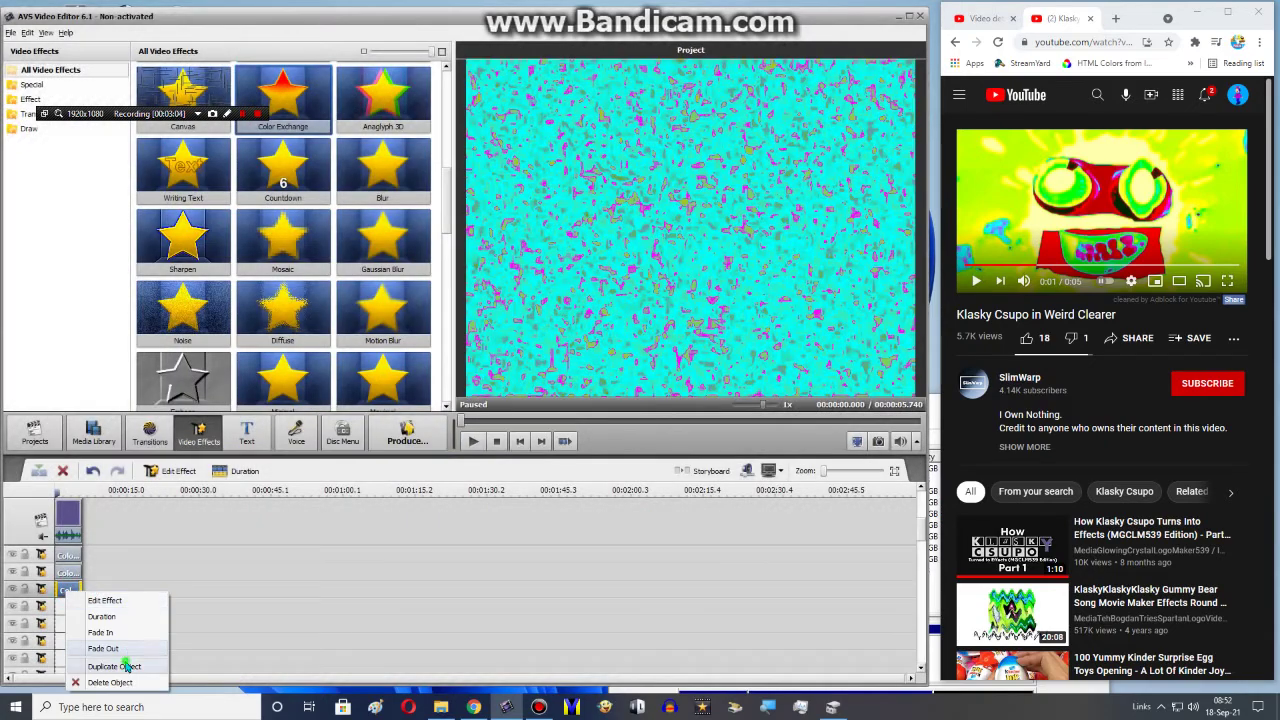
pyautogui.click(114, 666)
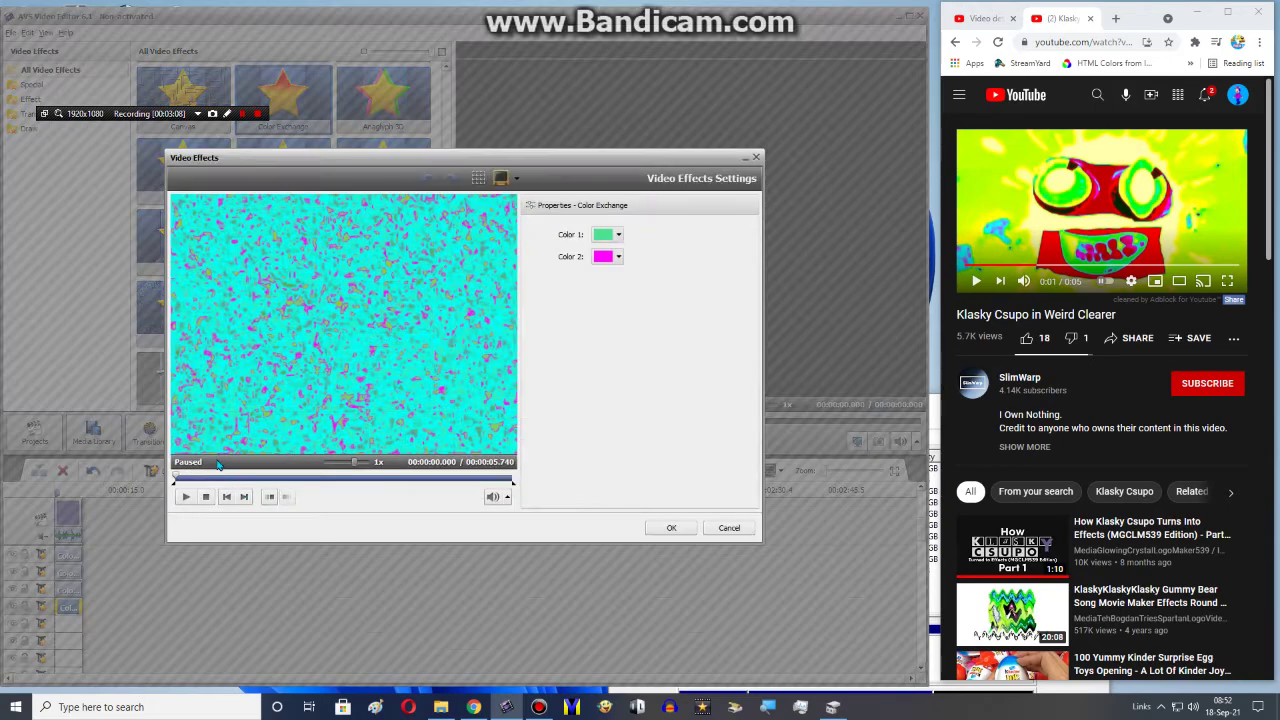
pyautogui.moveTo(228, 470); pyautogui.dragTo(259, 472)
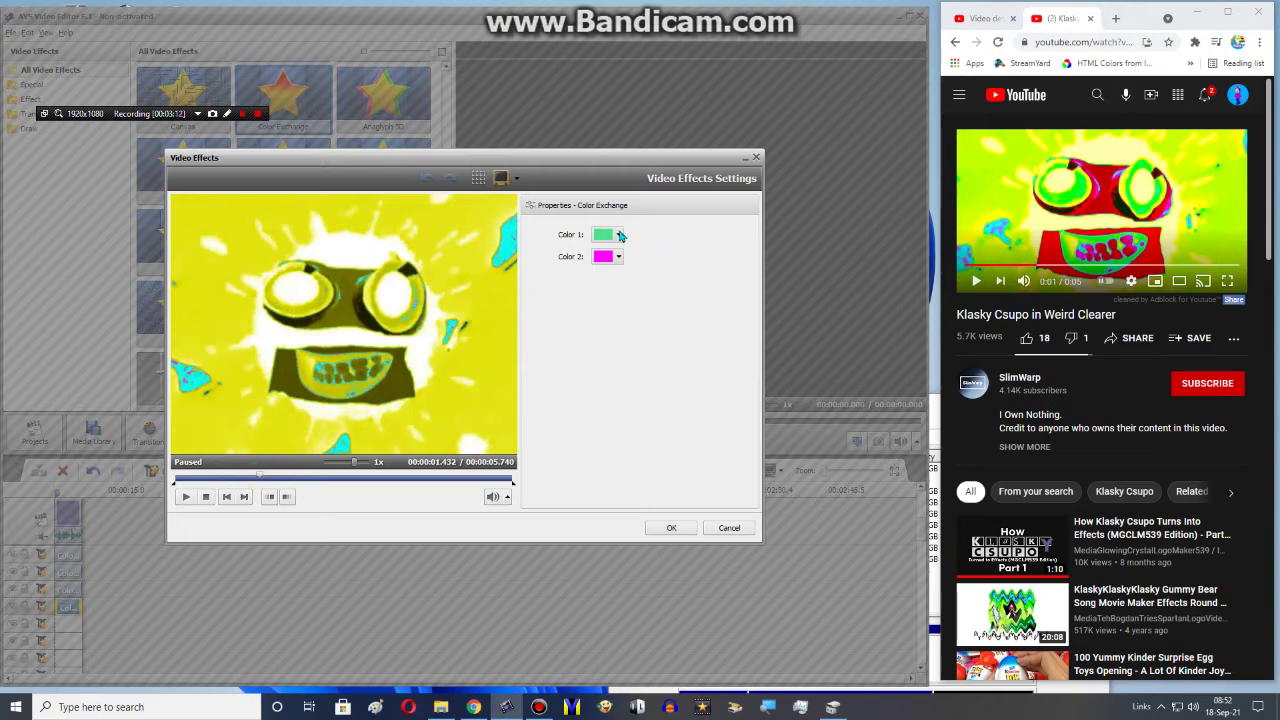
pyautogui.click(622, 234)
pyautogui.click(663, 369)
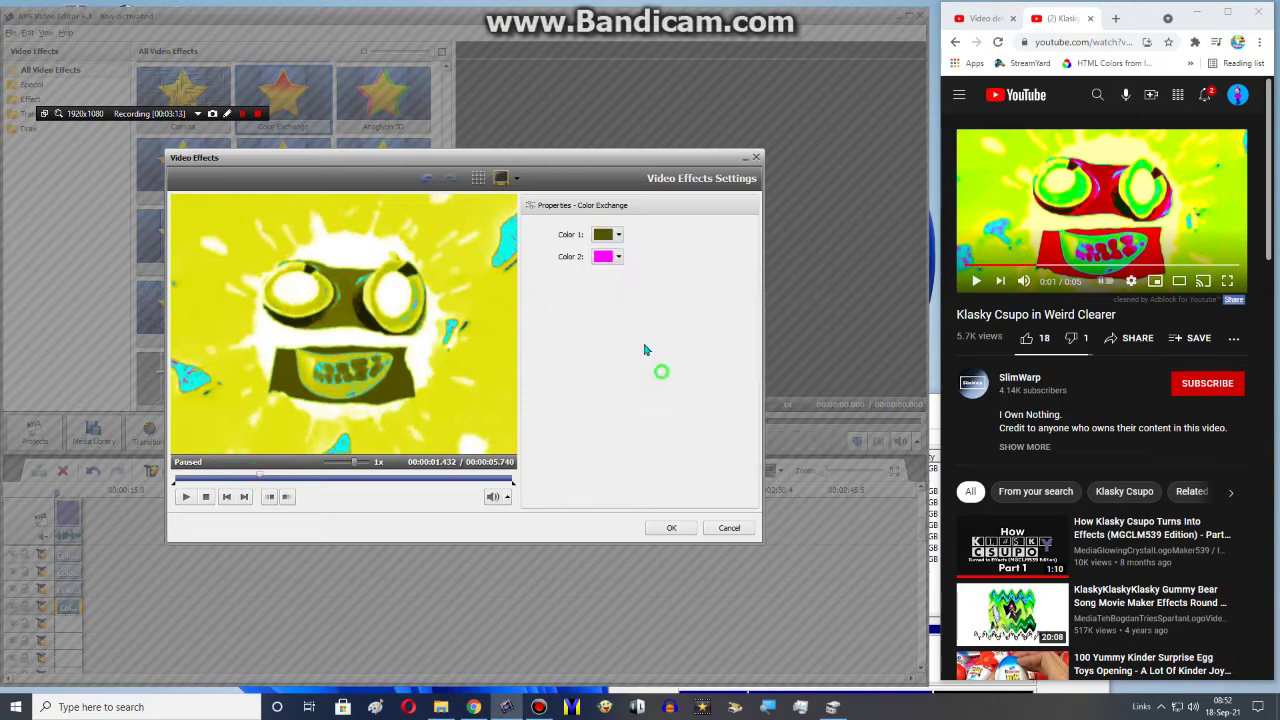
pyautogui.click(615, 258)
pyautogui.click(602, 300)
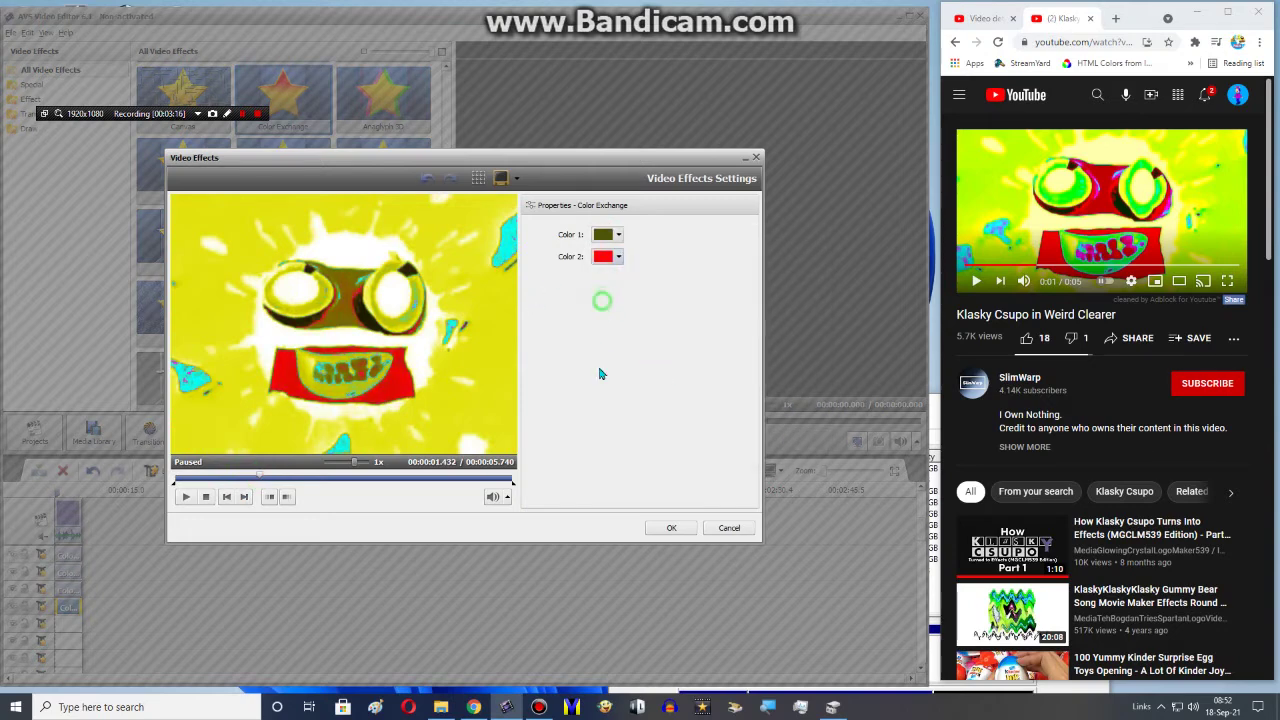
pyautogui.click(662, 527)
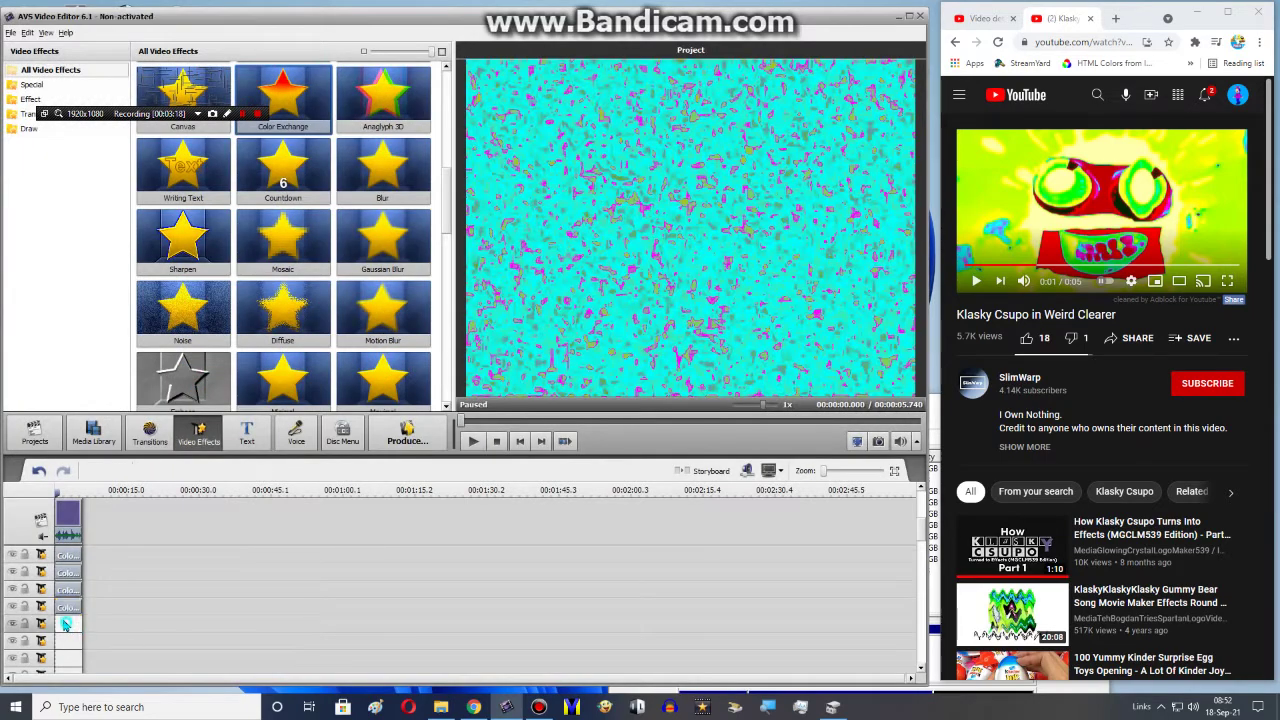
# Step: Duplicate the dark-olive-to-red Color Exchange onto the next effect line and make the copy replace the reddish brown sampled at 1.773 s
pyautogui.rightClick(65, 624)
pyautogui.click(115, 586)
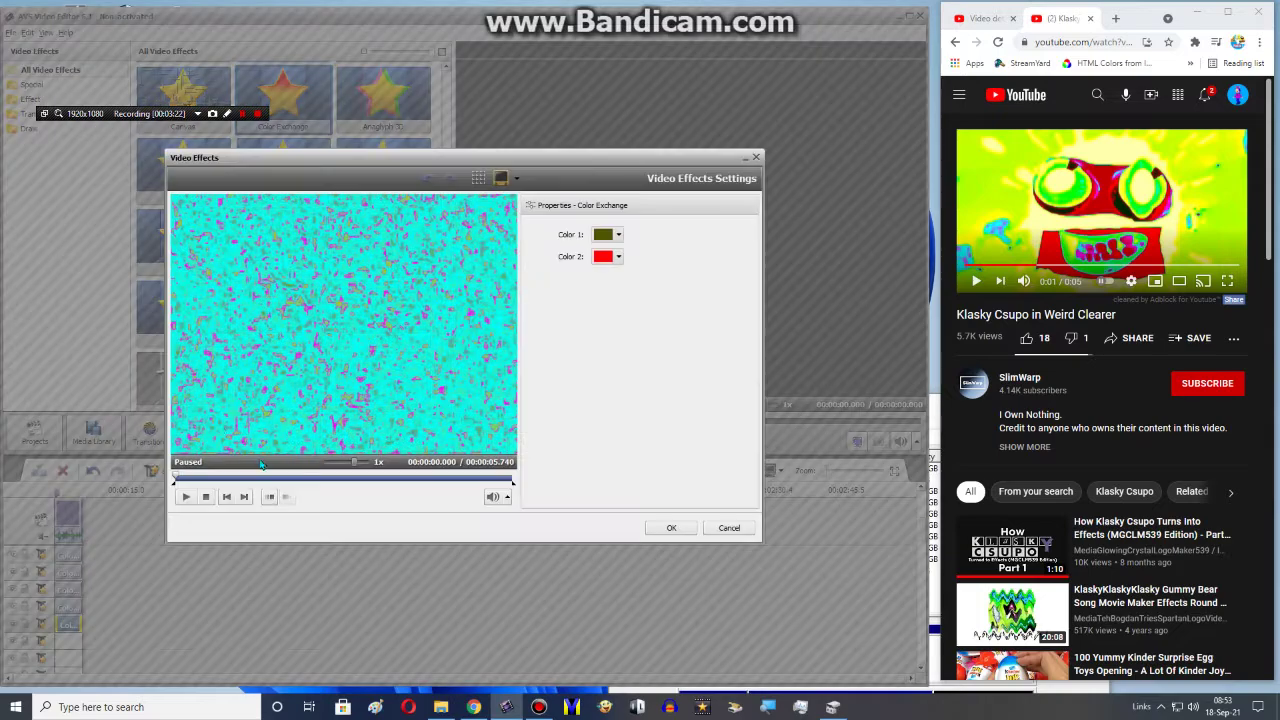
pyautogui.moveTo(250, 475); pyautogui.dragTo(278, 477)
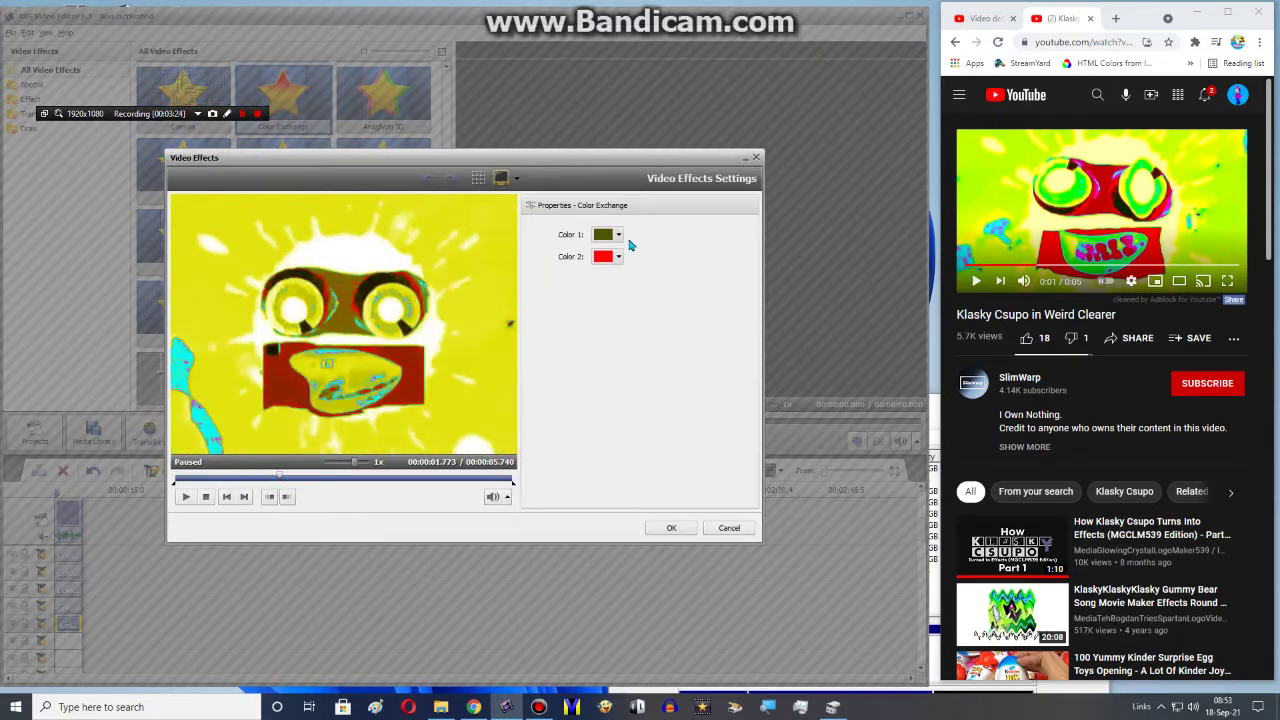
pyautogui.click(588, 240)
pyautogui.click(665, 374)
pyautogui.click(662, 522)
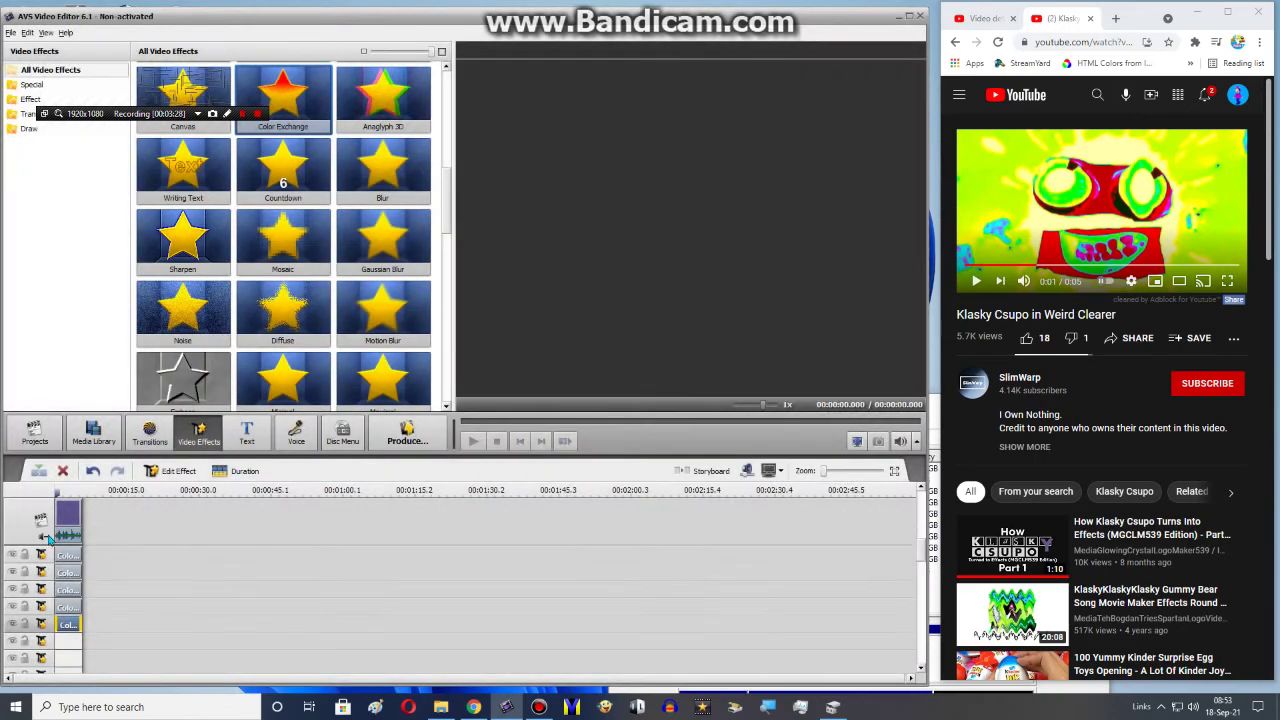
# Step: Duplicate the reddish-brown-to-red Color Exchange onto the next effect line and make the copy replace the golden brown sampled at 1.694 s
pyautogui.rightClick(70, 591)
pyautogui.click(103, 570)
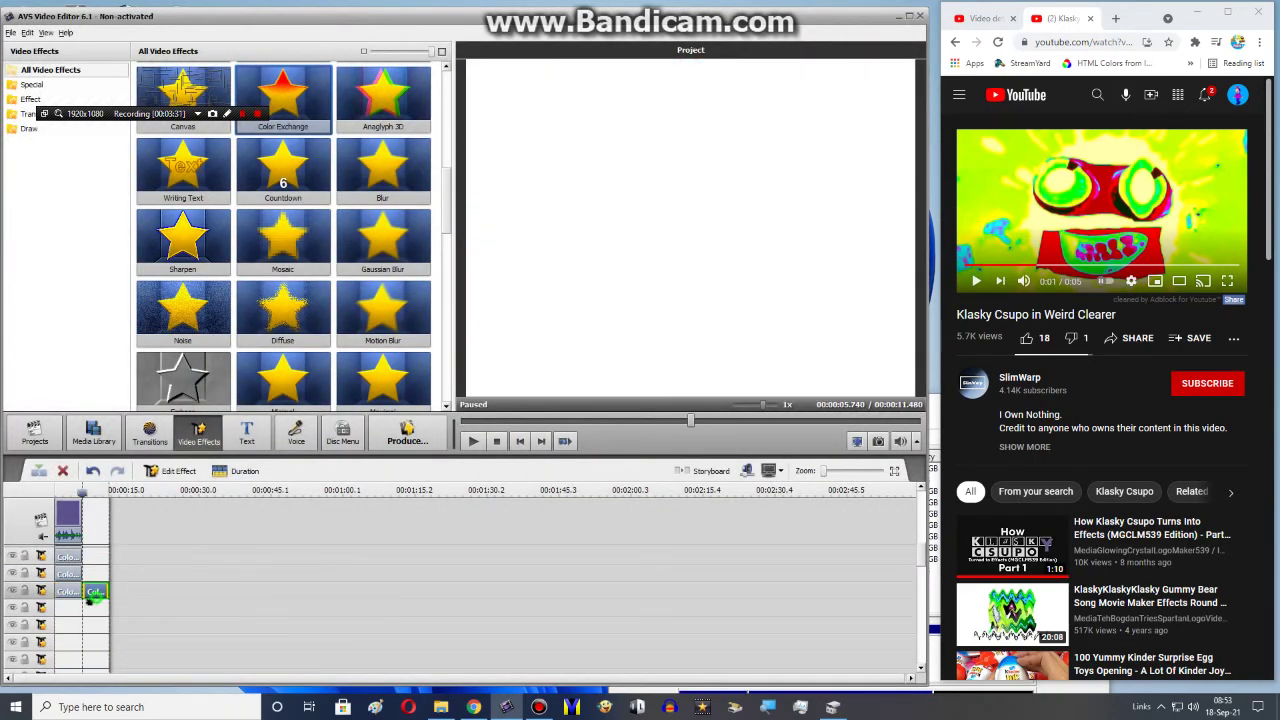
pyautogui.click(190, 471)
pyautogui.click(276, 482)
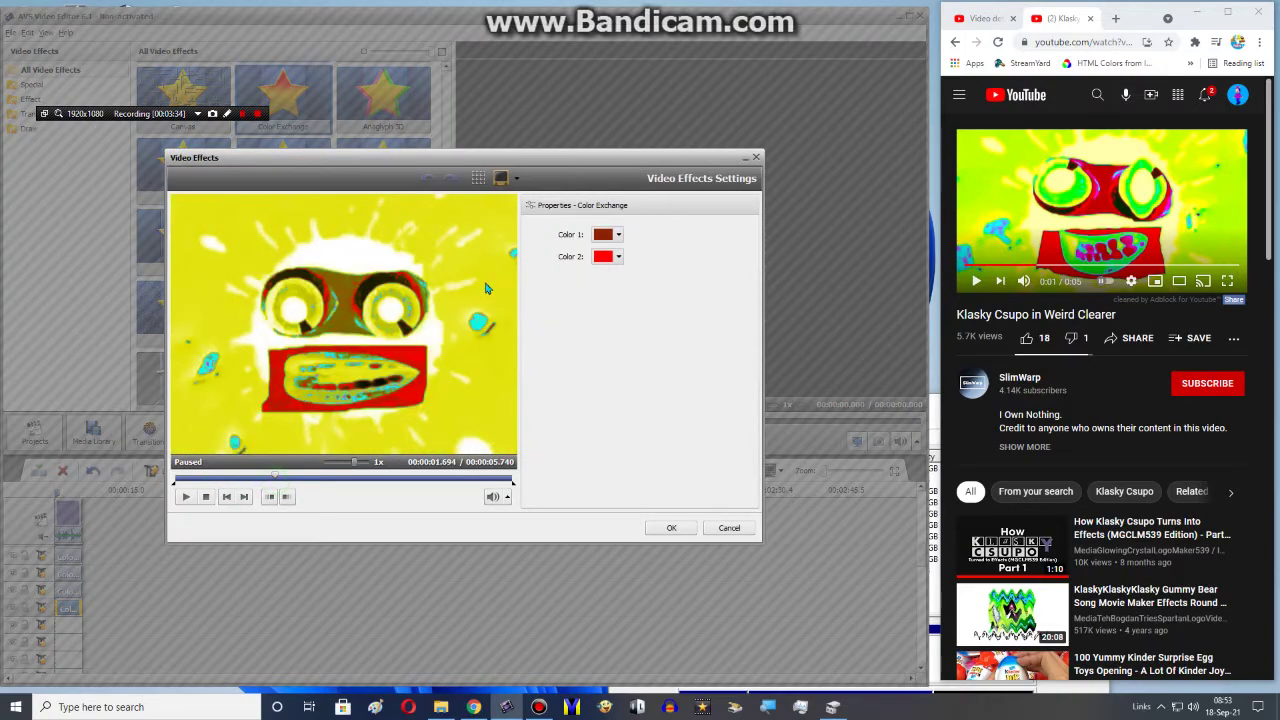
pyautogui.click(596, 241)
pyautogui.click(704, 328)
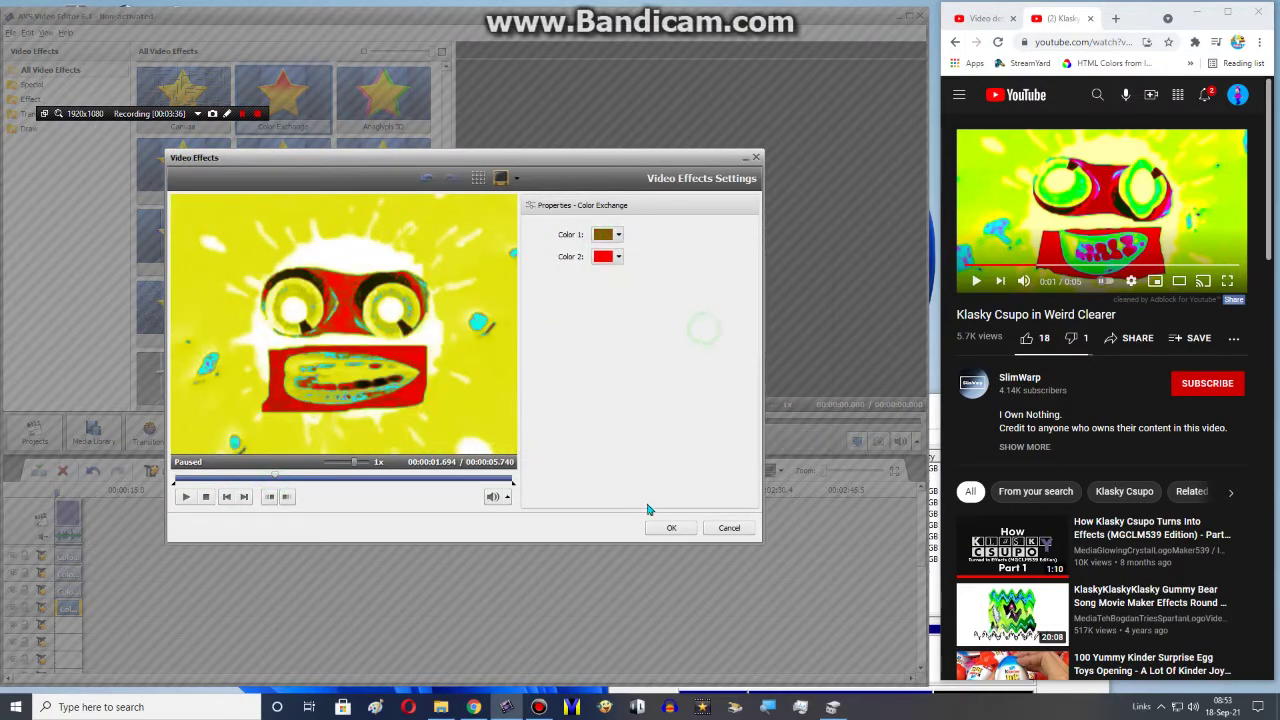
pyautogui.click(650, 529)
# Step: Duplicate the golden-brown-to-red Color Exchange onto the next effect line and open the copy's settings at the 1.432 s frame
pyautogui.rightClick(69, 609)
pyautogui.click(100, 587)
pyautogui.moveTo(71, 622); pyautogui.dragTo(69, 624)
pyautogui.doubleClick(69, 624)
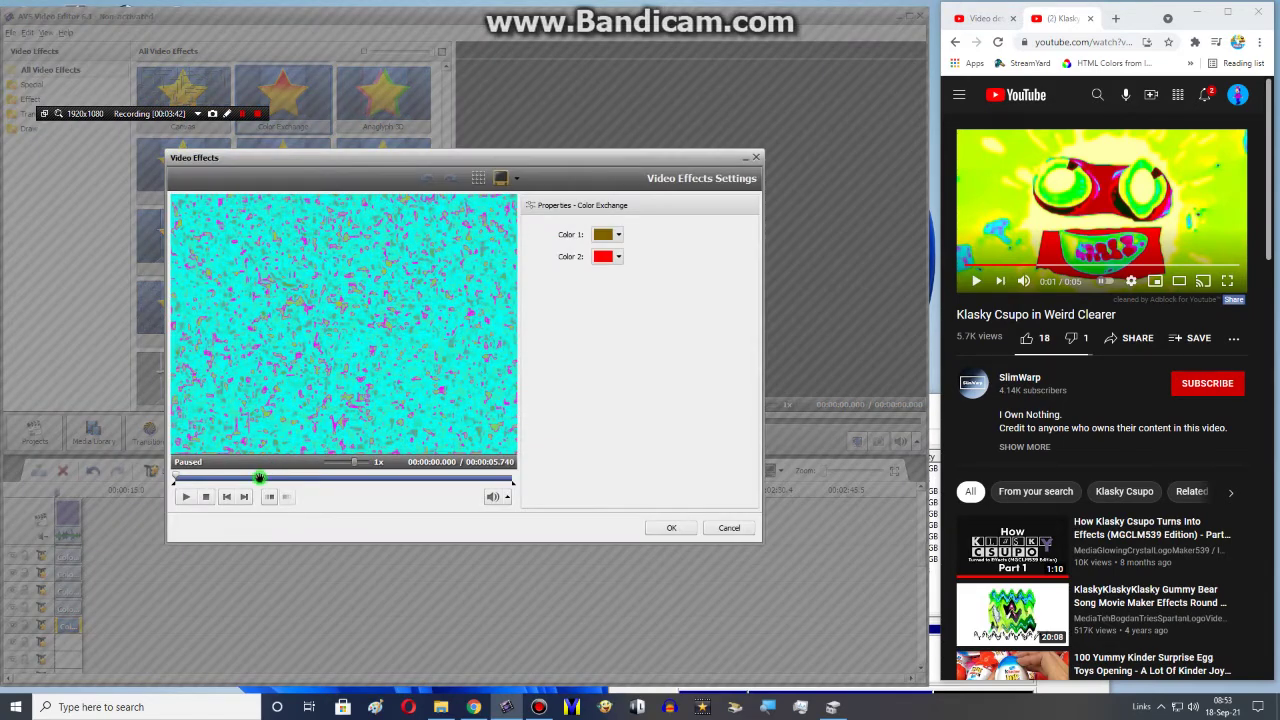
pyautogui.click(259, 478)
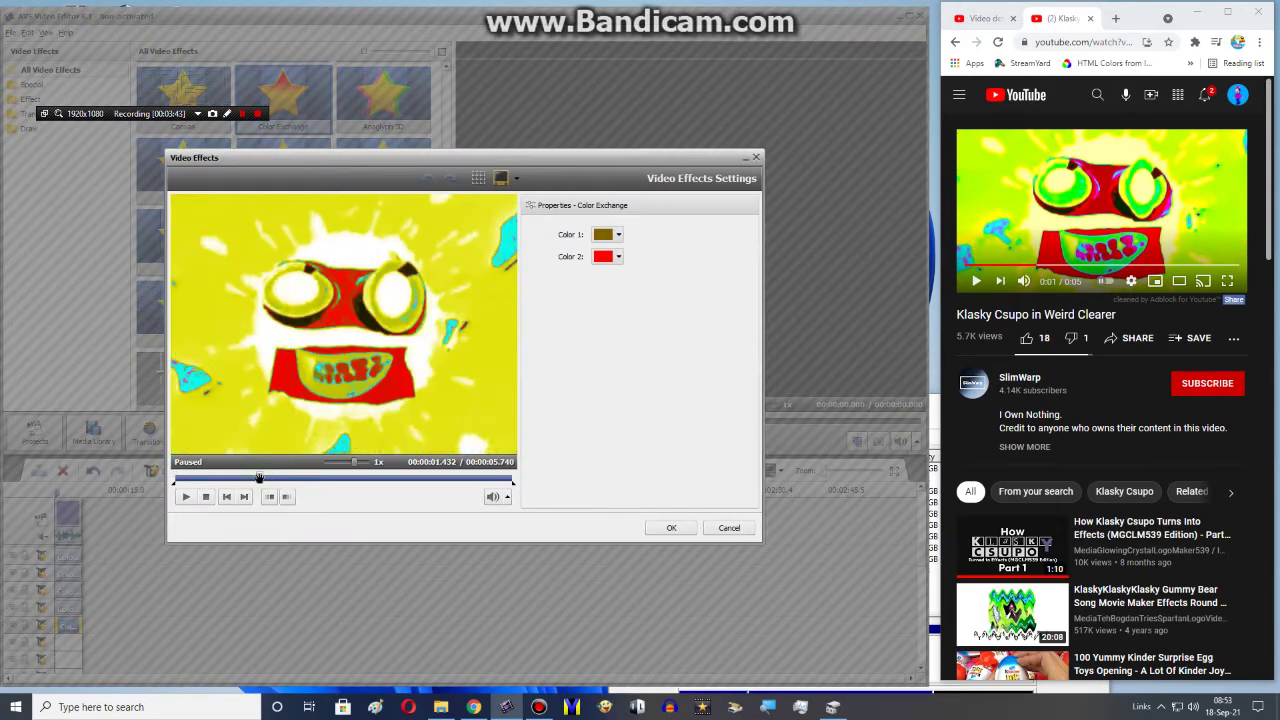
# Step: Try to make the copied Color Exchange replace the green sampled from the mouth with magenta
pyautogui.click(612, 234)
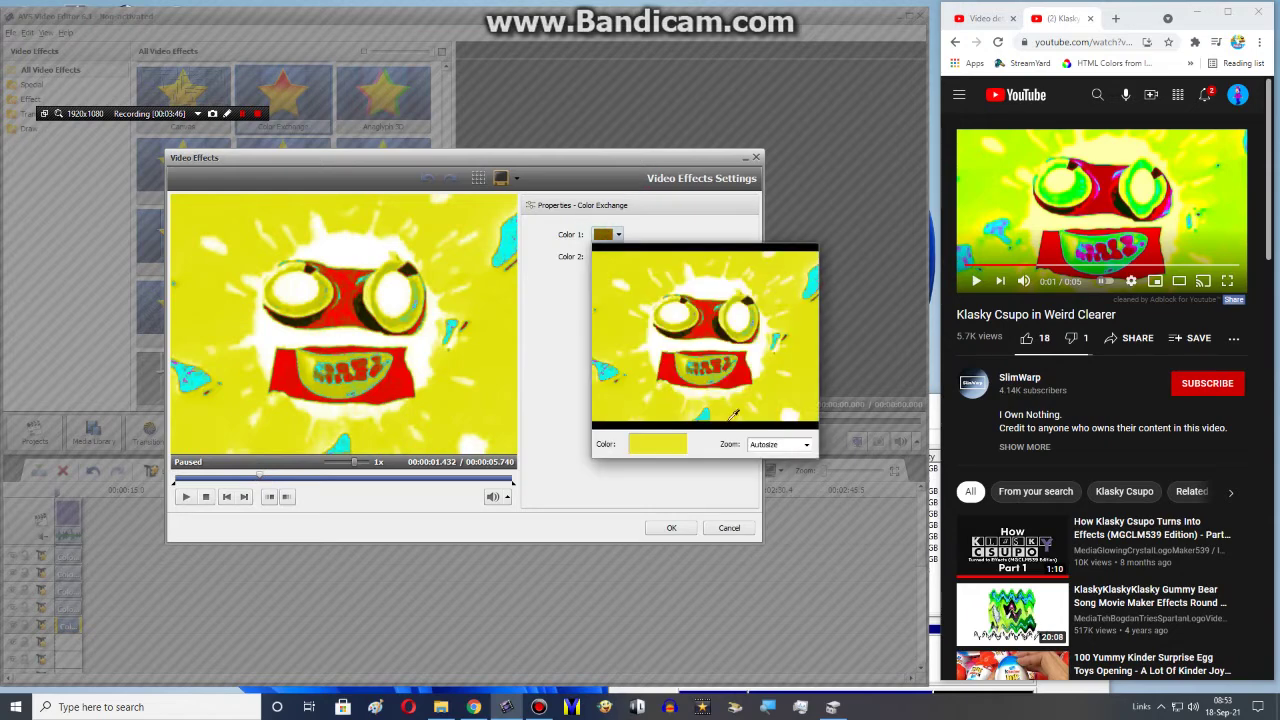
pyautogui.click(702, 362)
pyautogui.click(619, 258)
pyautogui.click(598, 318)
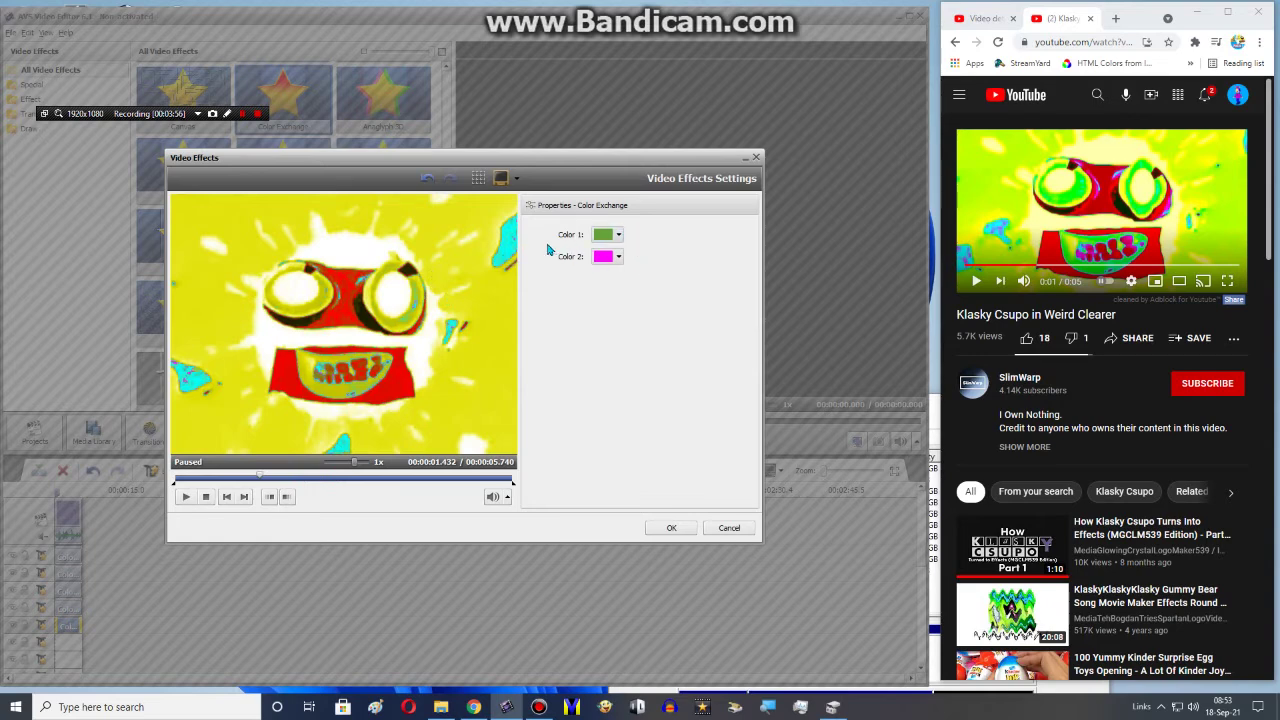
# Step: Make the copied Color Exchange replace the dark yellow sampled around the eye with bright green
pyautogui.click(606, 236)
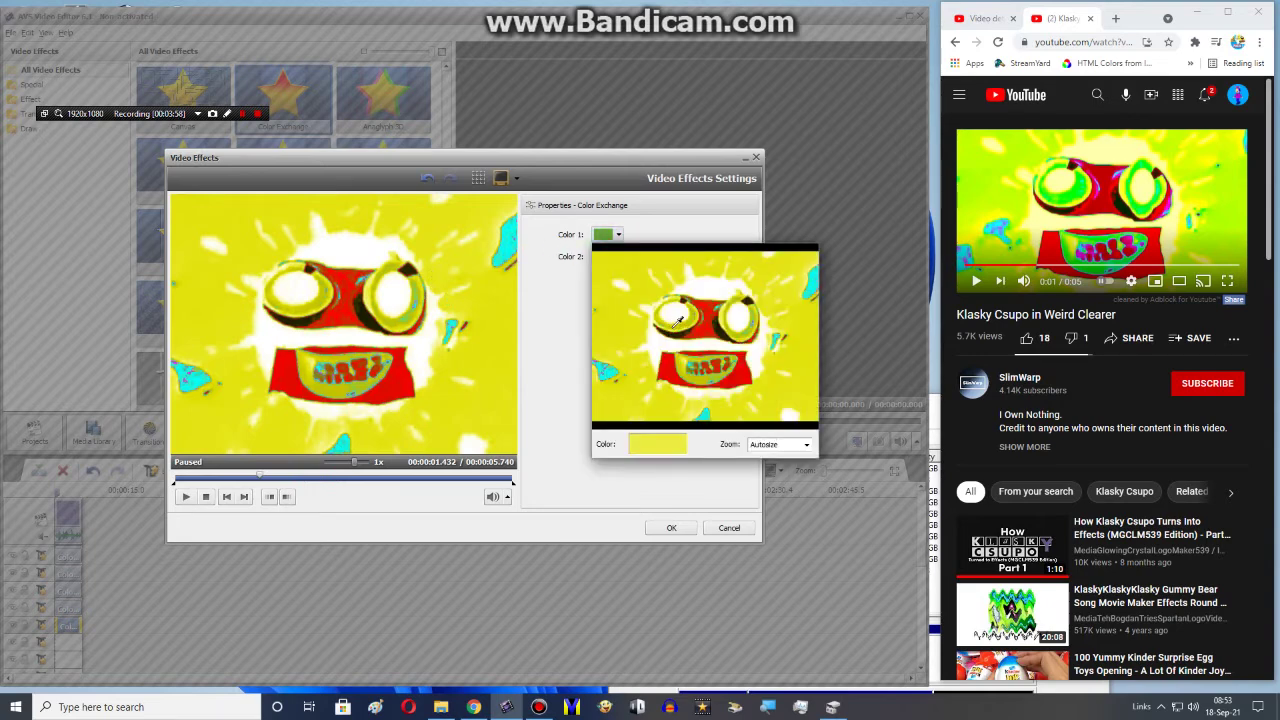
pyautogui.click(674, 324)
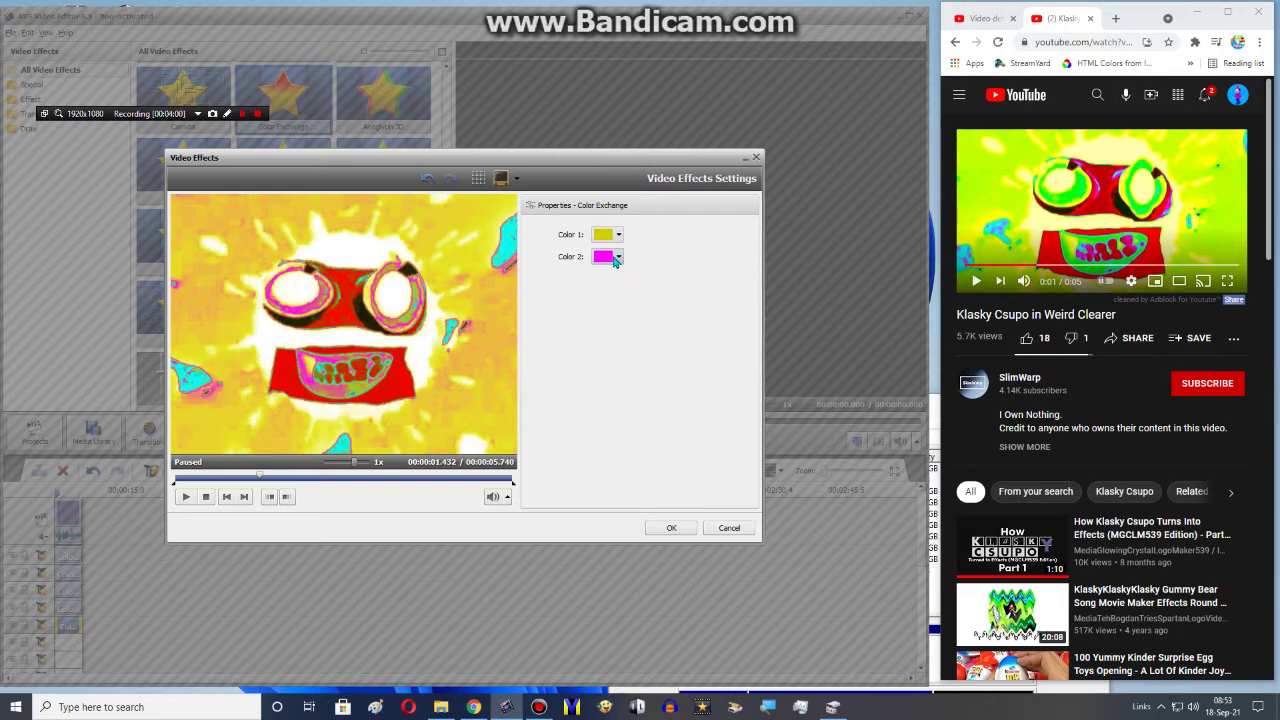
pyautogui.click(604, 234)
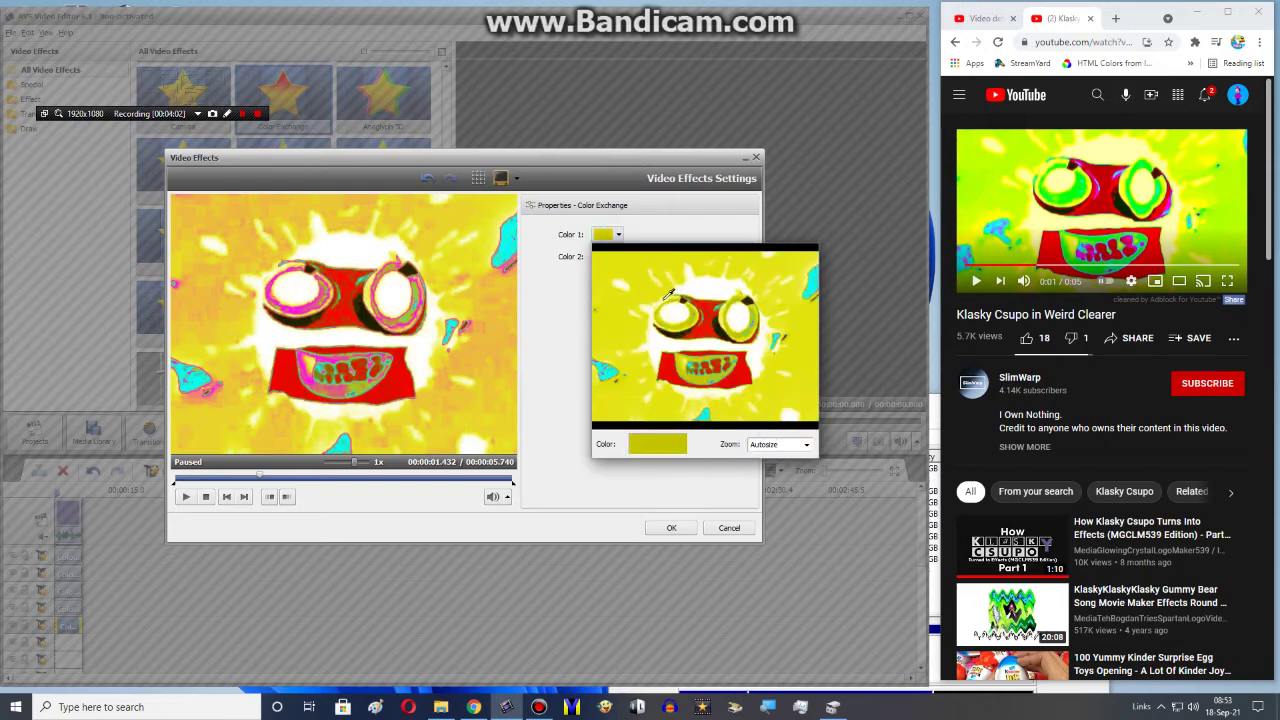
pyautogui.click(661, 307)
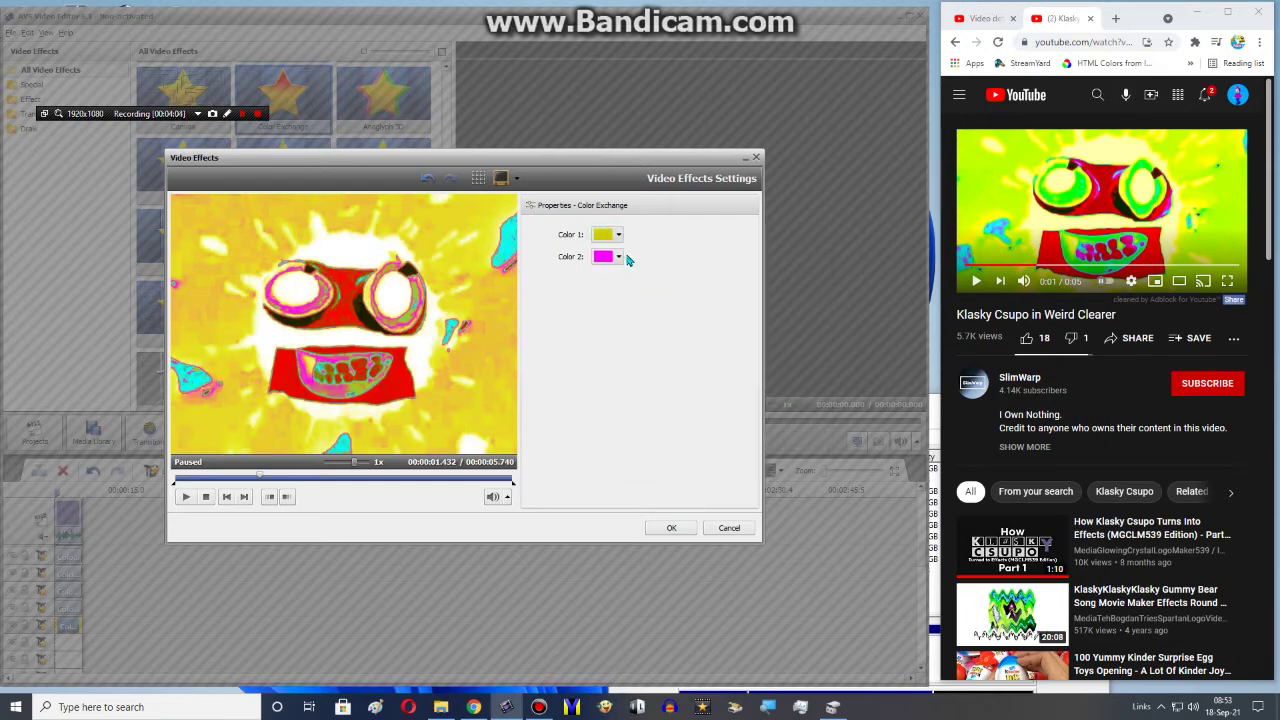
pyautogui.click(619, 257)
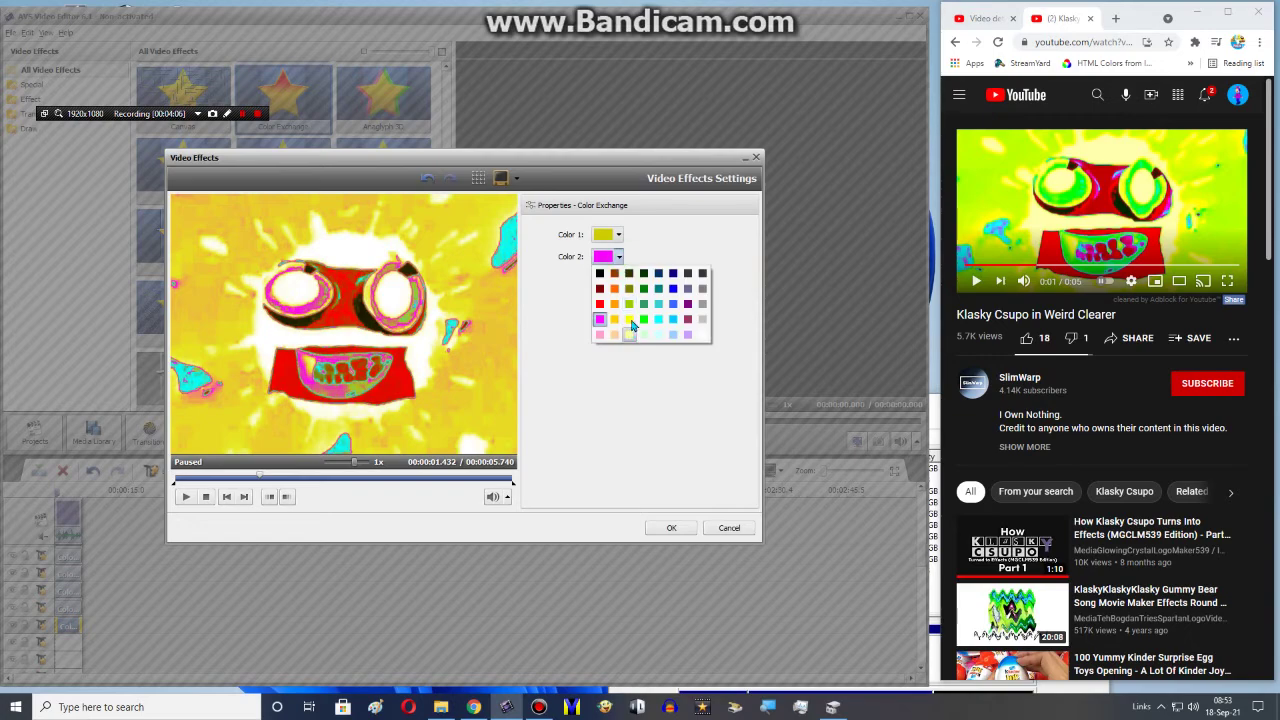
pyautogui.click(643, 319)
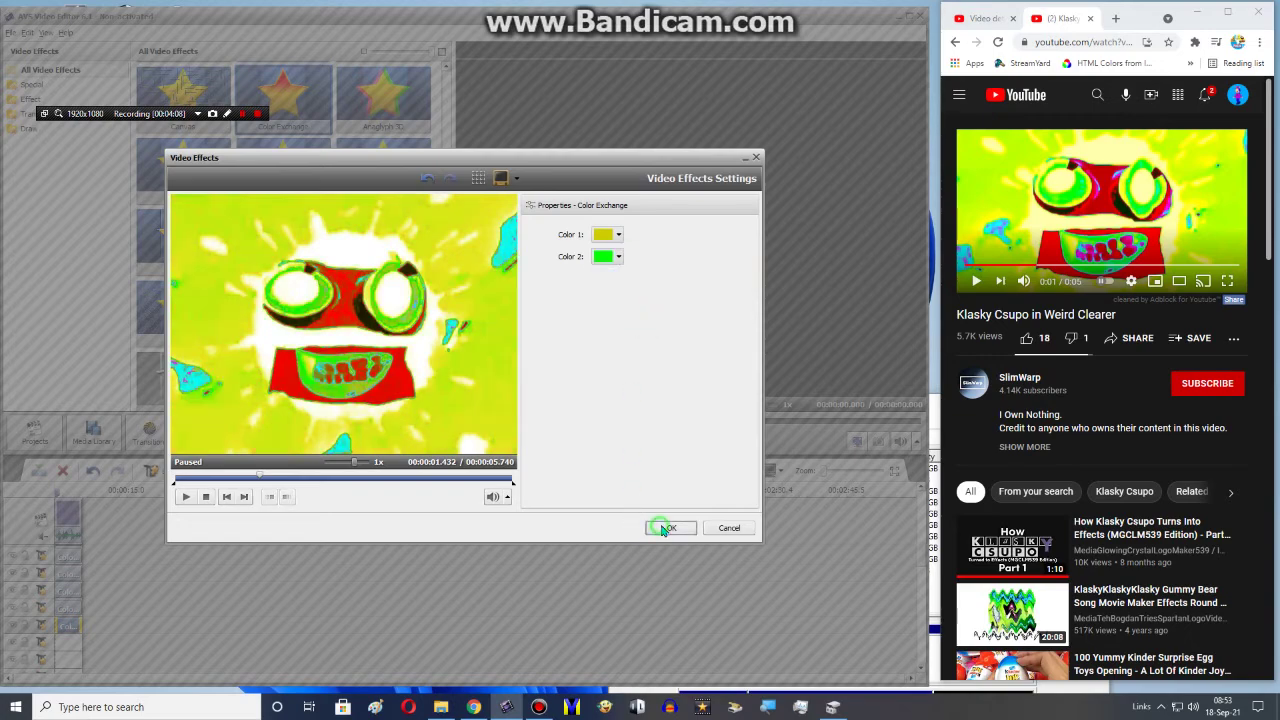
pyautogui.click(660, 528)
# Step: Duplicate the yellow-to-green Color Exchange onto the next effect line and make the copy replace the near-black sampled at 1.444 s with medium green
pyautogui.rightClick(68, 624)
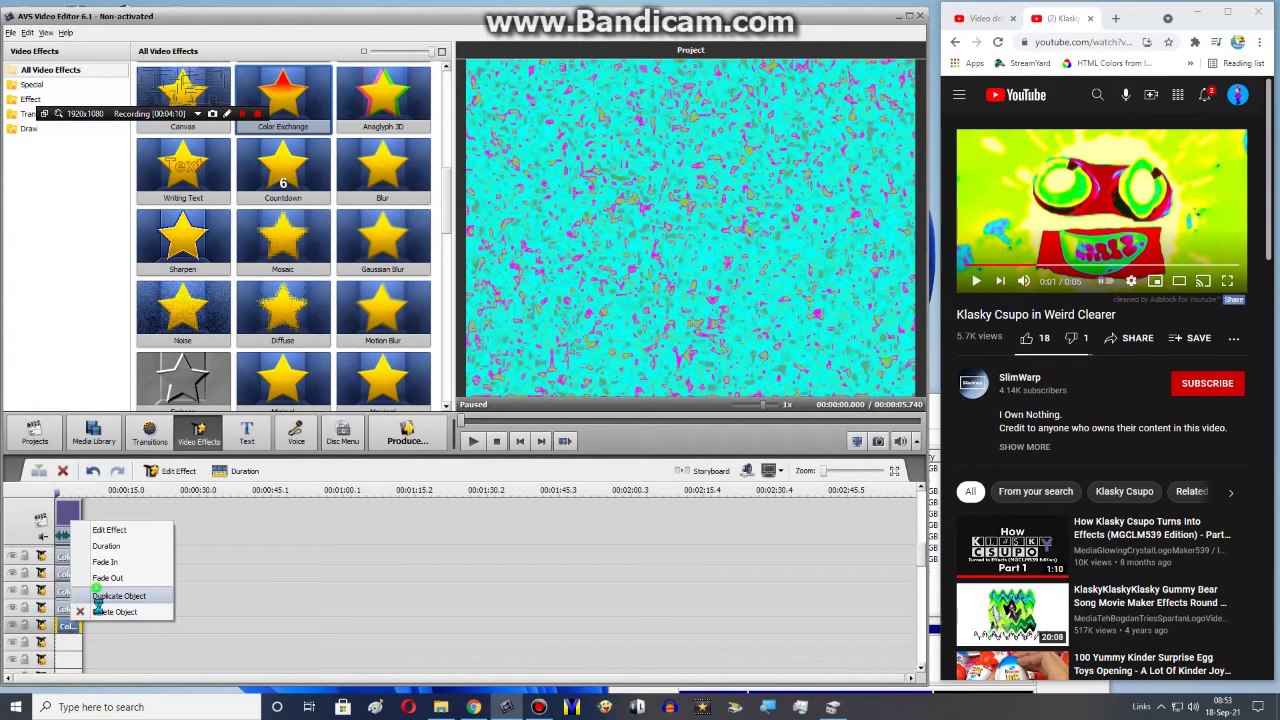
pyautogui.click(120, 596)
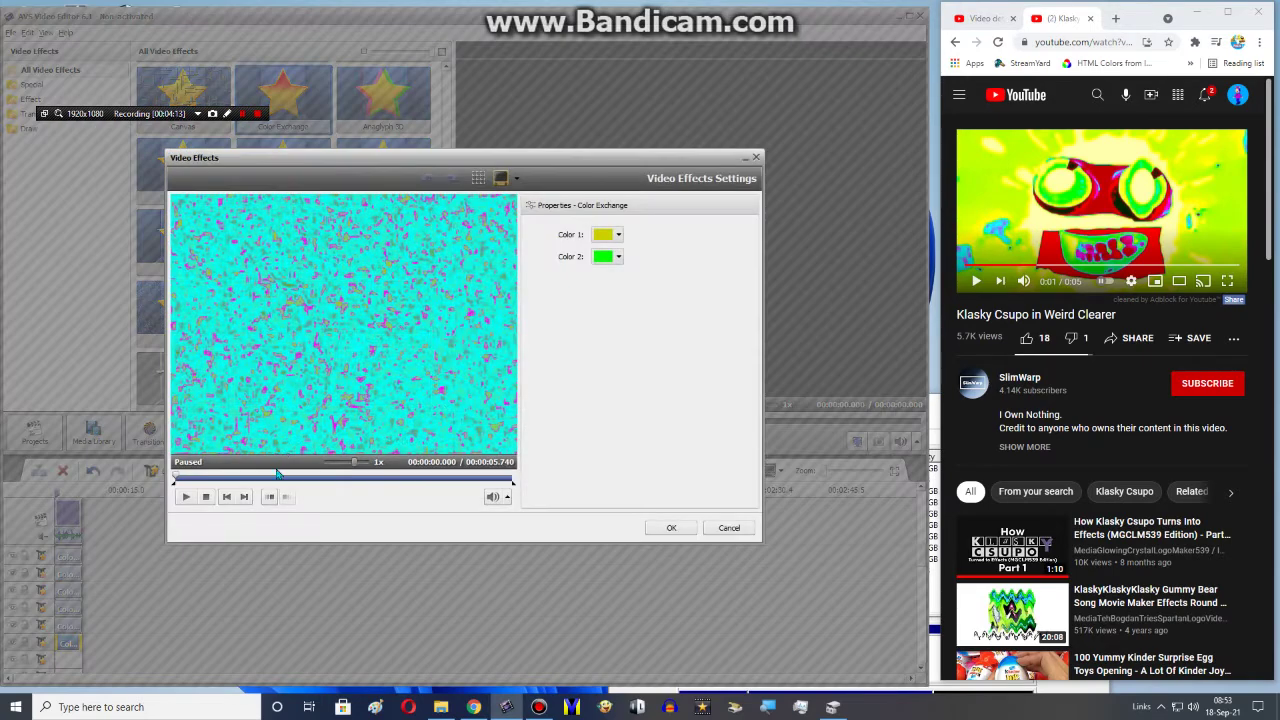
pyautogui.moveTo(278, 474)
pyautogui.mouseDown()
pyautogui.moveTo(248, 476)
pyautogui.moveTo(262, 477)
pyautogui.mouseUp()
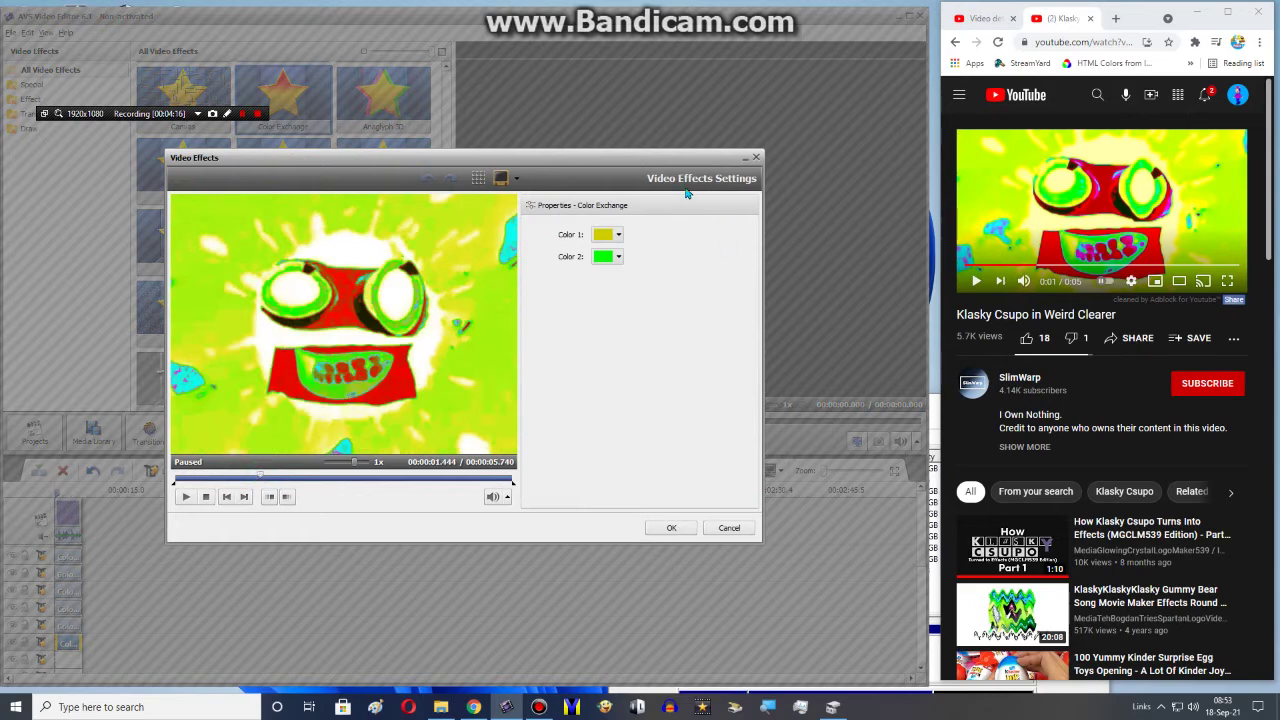
pyautogui.click(598, 234)
pyautogui.click(714, 326)
pyautogui.click(620, 257)
pyautogui.click(646, 278)
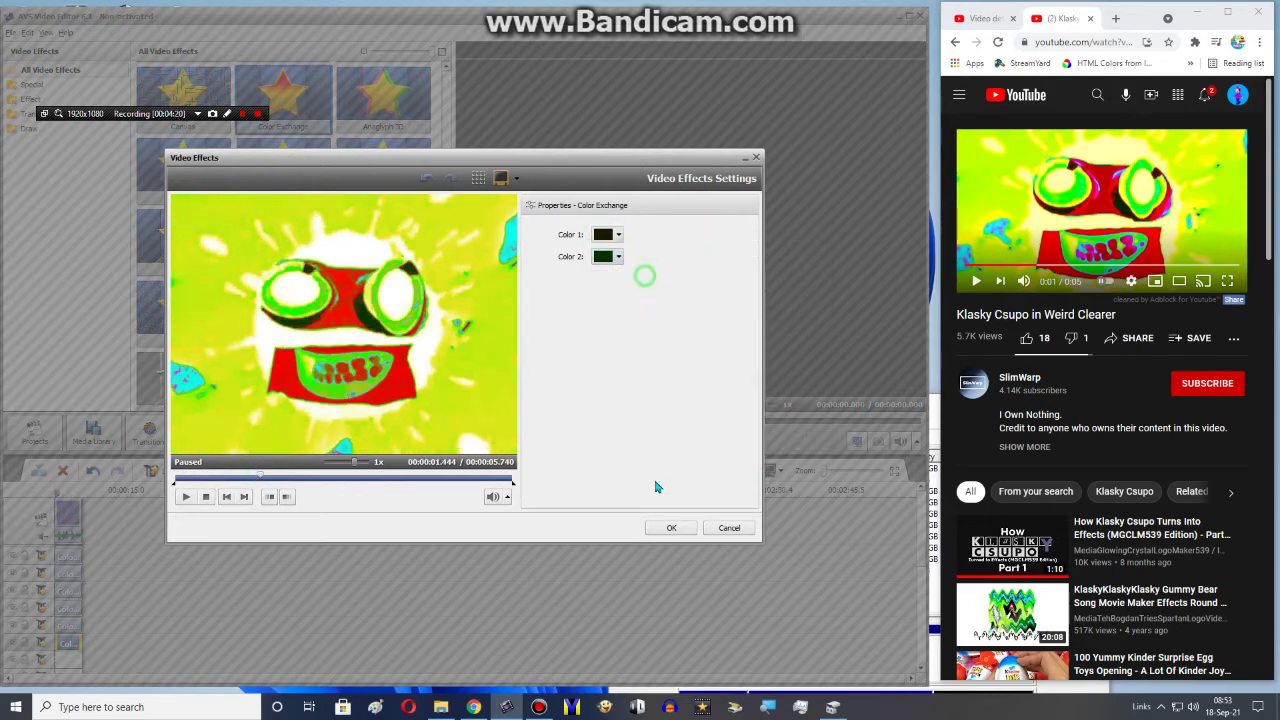
pyautogui.click(618, 262)
pyautogui.click(646, 288)
pyautogui.click(657, 526)
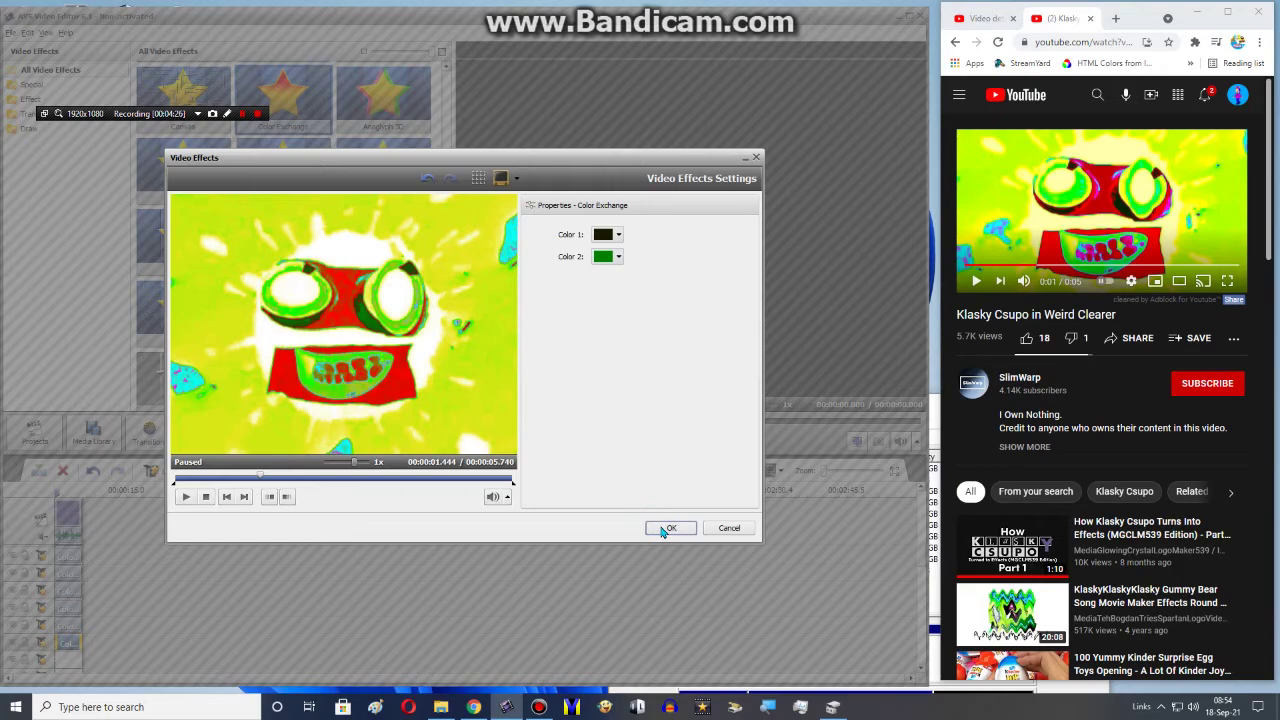
pyautogui.click(664, 529)
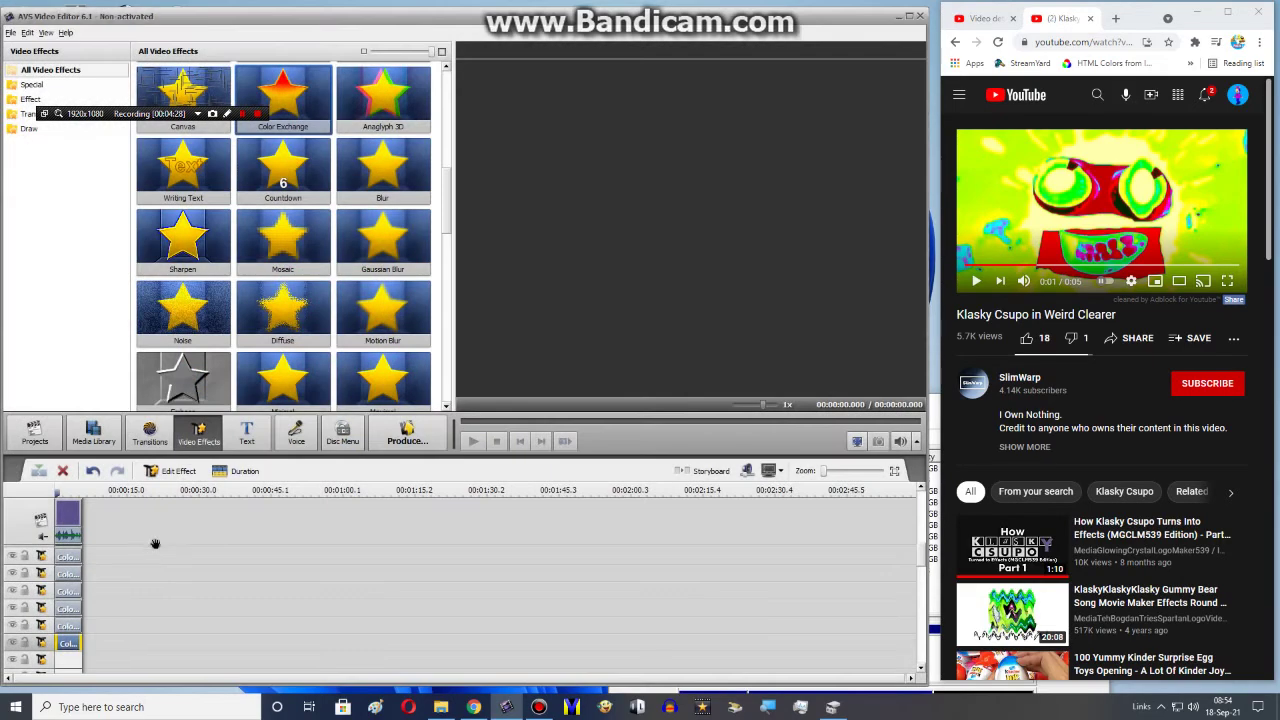
# Step: Duplicate the black-to-green Color Exchange onto the next effect line and make the copy replace the teal green sampled at 1.569 s in the mouth
pyautogui.rightClick(68, 642)
pyautogui.click(97, 614)
pyautogui.moveTo(98, 643); pyautogui.dragTo(59, 657)
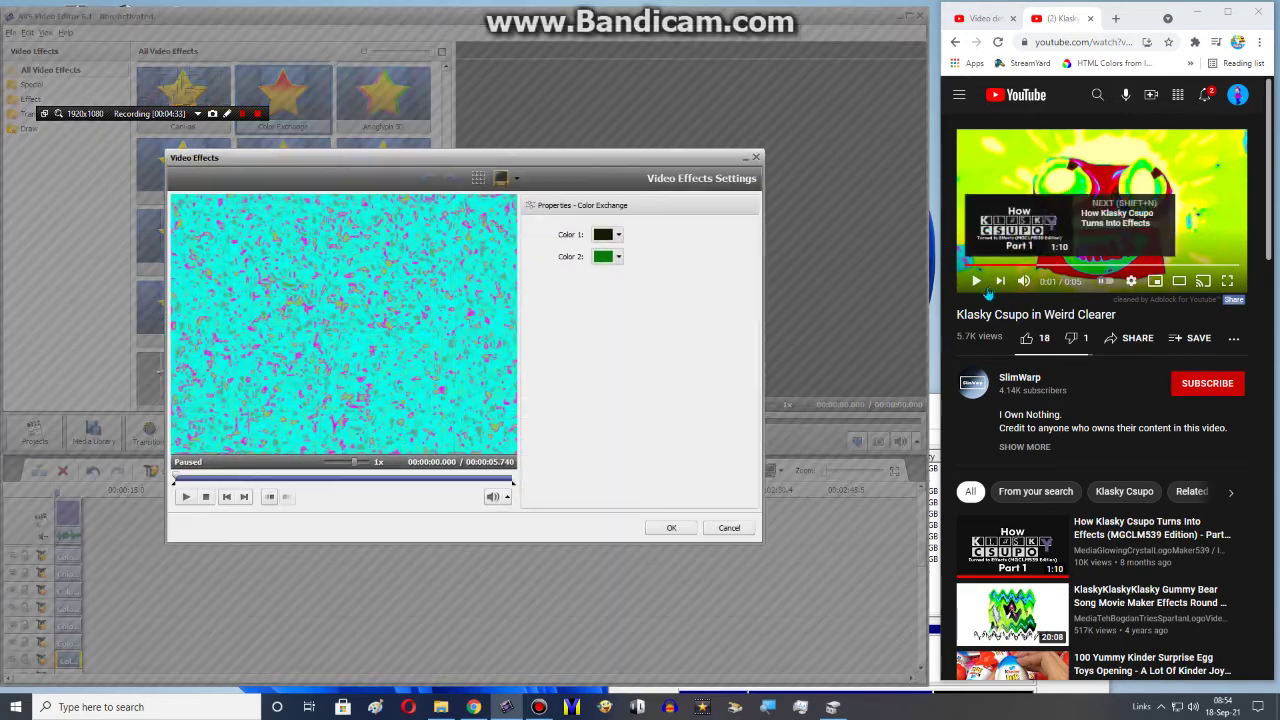
pyautogui.doubleClick(974, 285)
pyautogui.moveTo(295, 476); pyautogui.dragTo(267, 487)
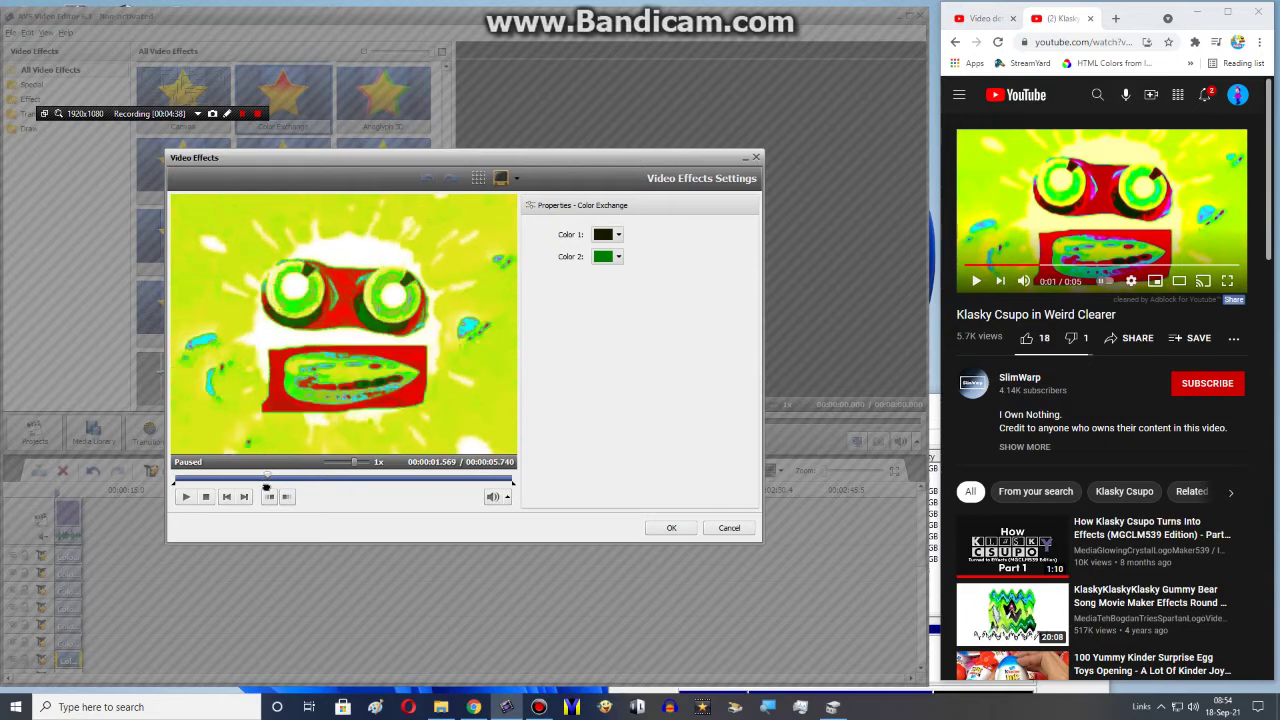
pyautogui.click(610, 234)
pyautogui.click(724, 390)
pyautogui.click(610, 256)
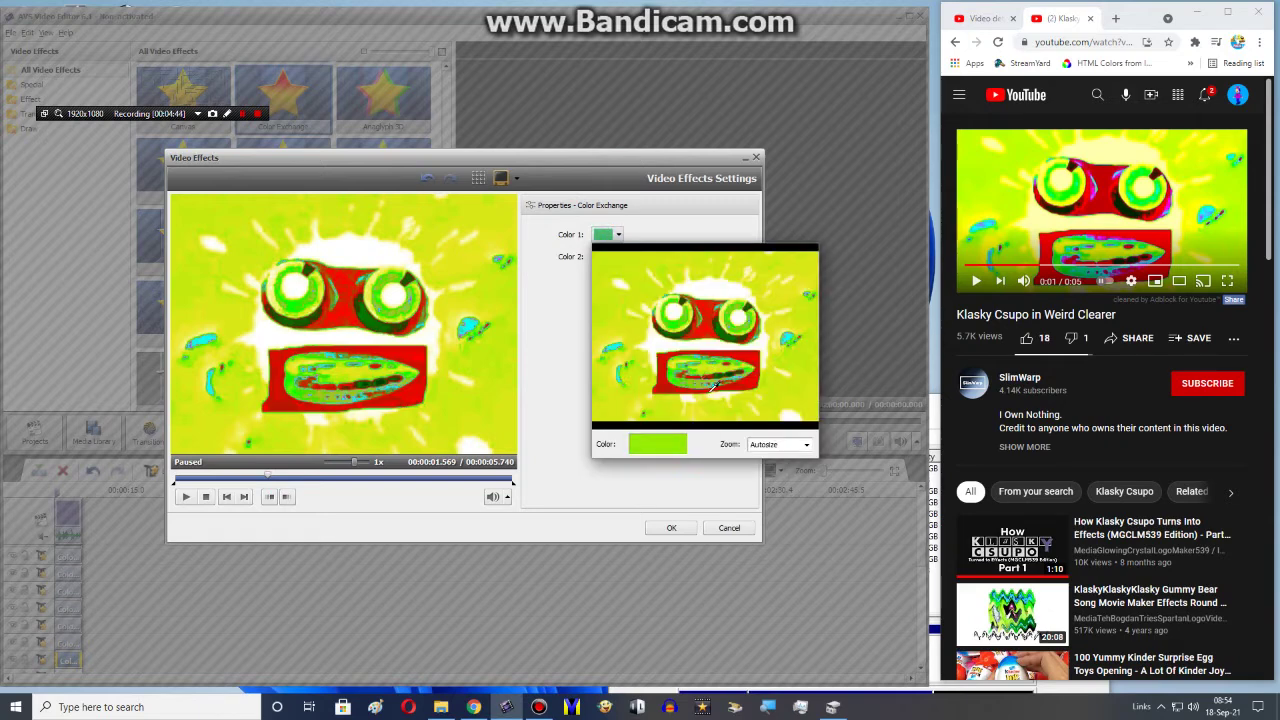
pyautogui.click(704, 385)
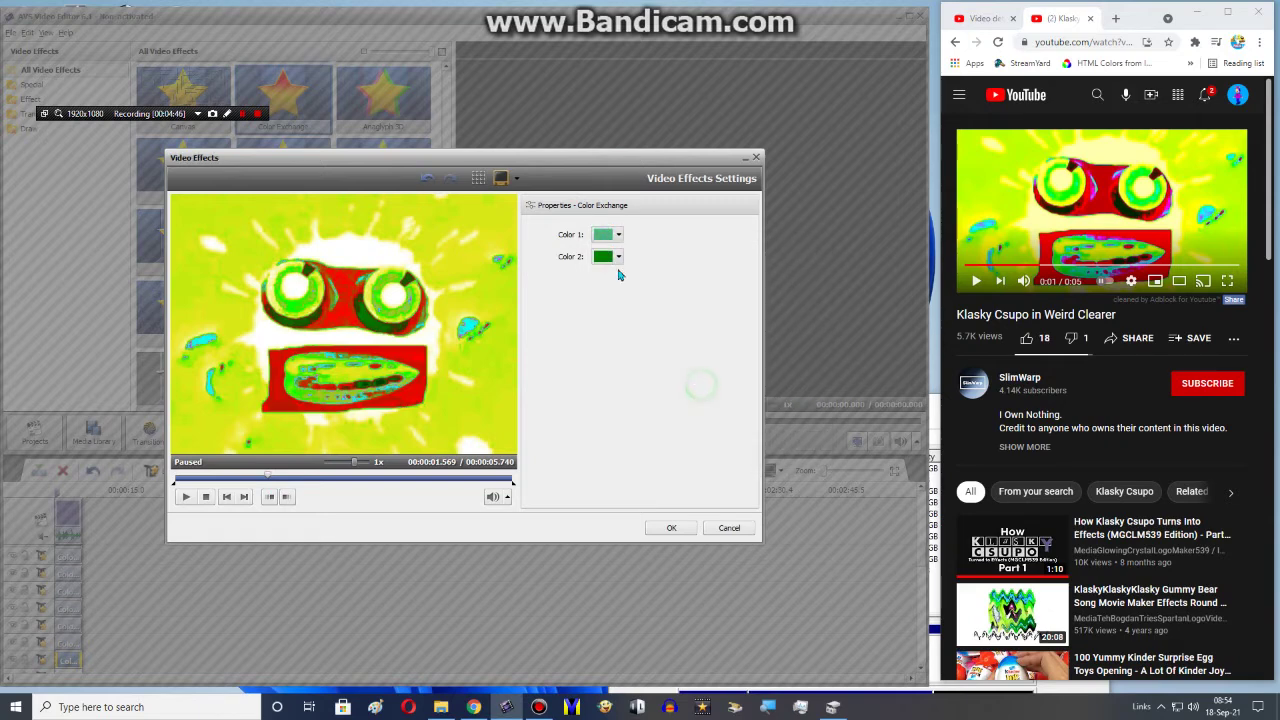
# Step: Compare the effect preview at 1.046 s with the same moment of the YouTube reference video
pyautogui.click(366, 490)
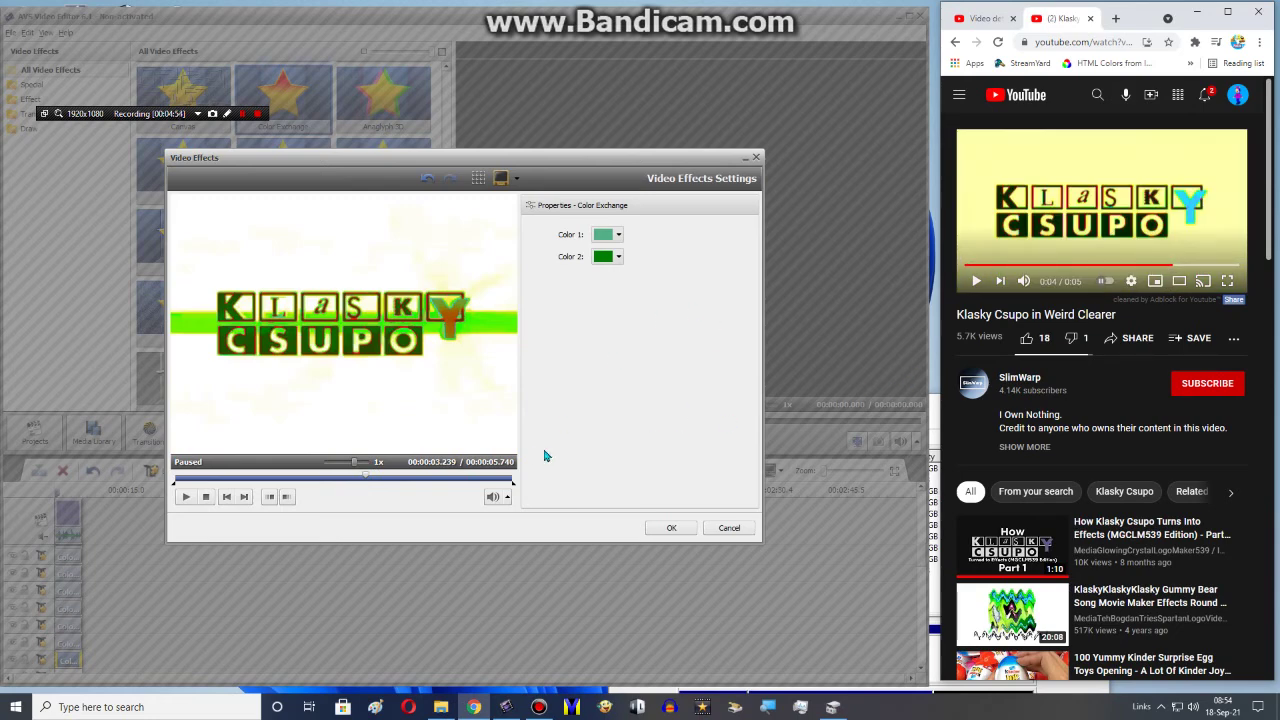
pyautogui.click(433, 478)
pyautogui.click(357, 484)
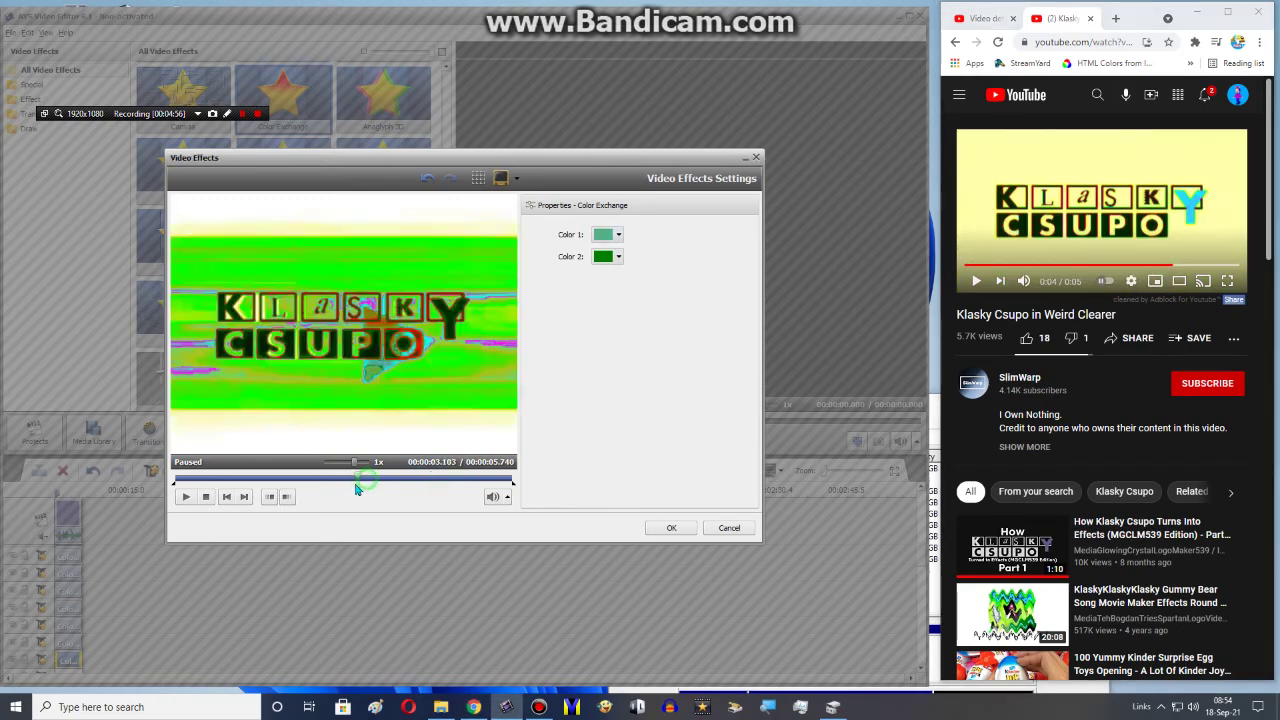
pyautogui.moveTo(362, 484); pyautogui.dragTo(236, 453)
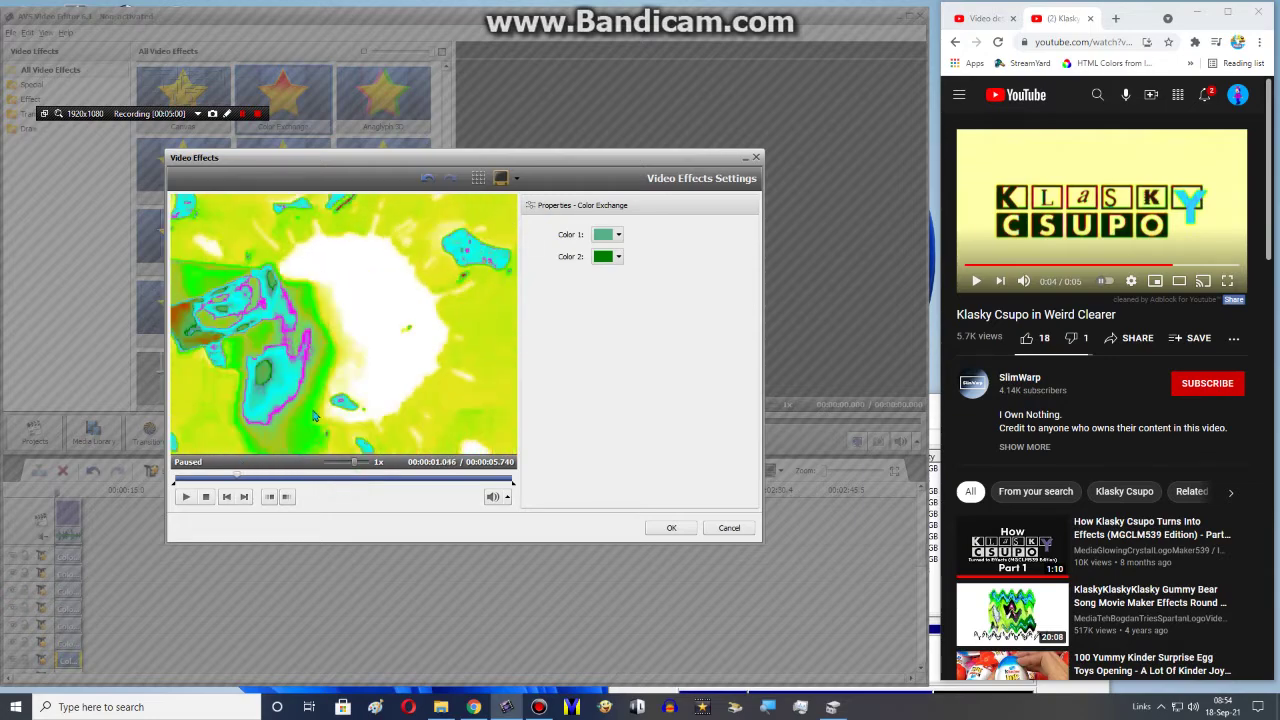
pyautogui.click(999, 252)
pyautogui.click(985, 265)
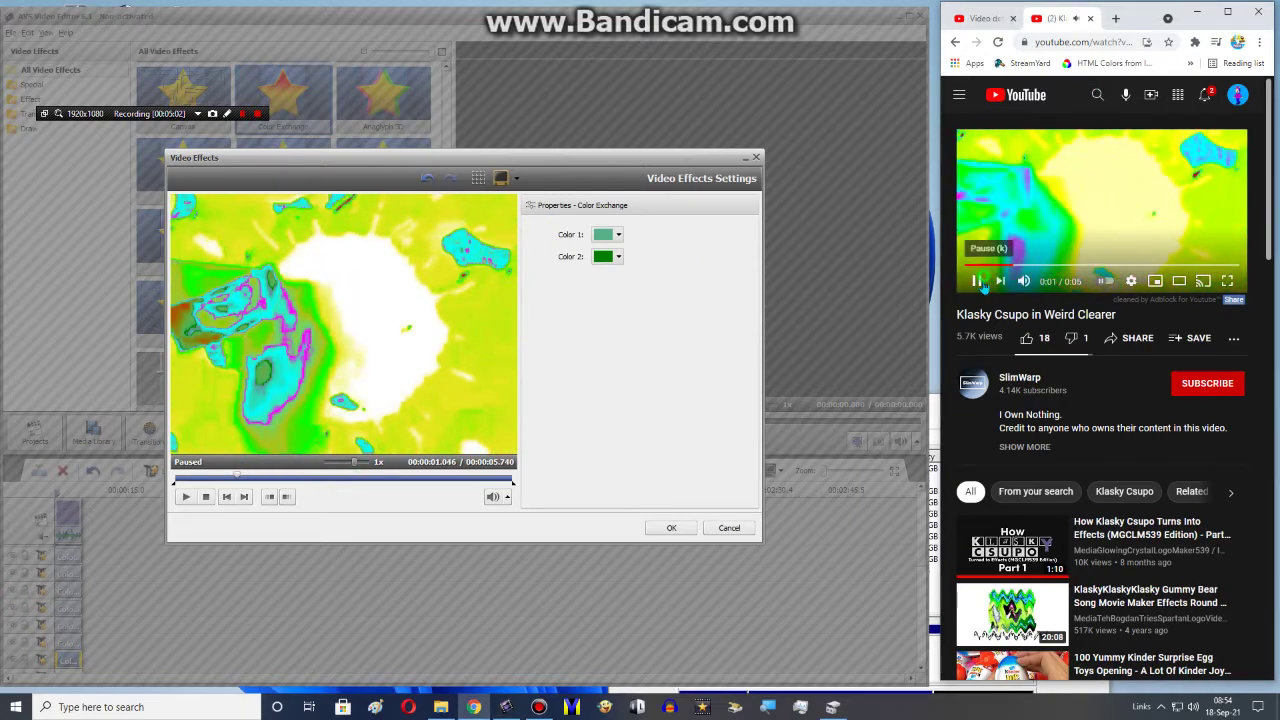
pyautogui.click(980, 282)
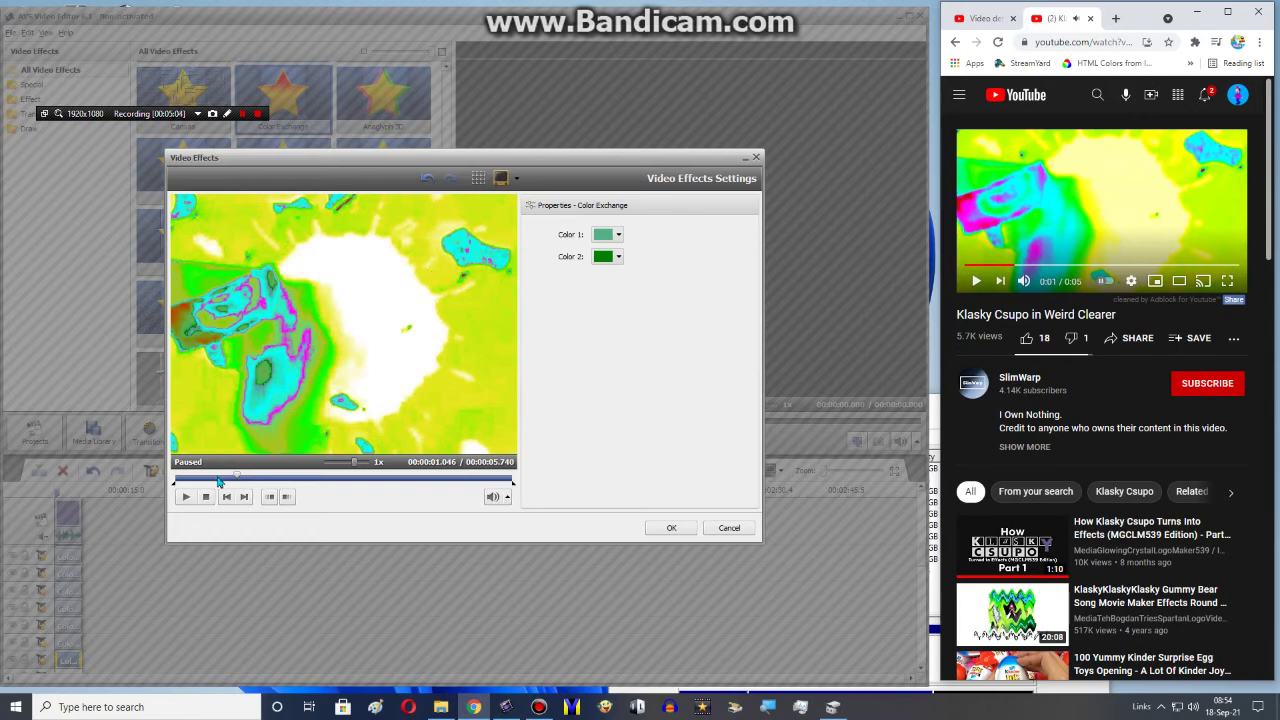
# Step: Make the copied Color Exchange replace the yellow-green sampled at 1.046 s with cyan and apply the effect settings
pyautogui.click(612, 235)
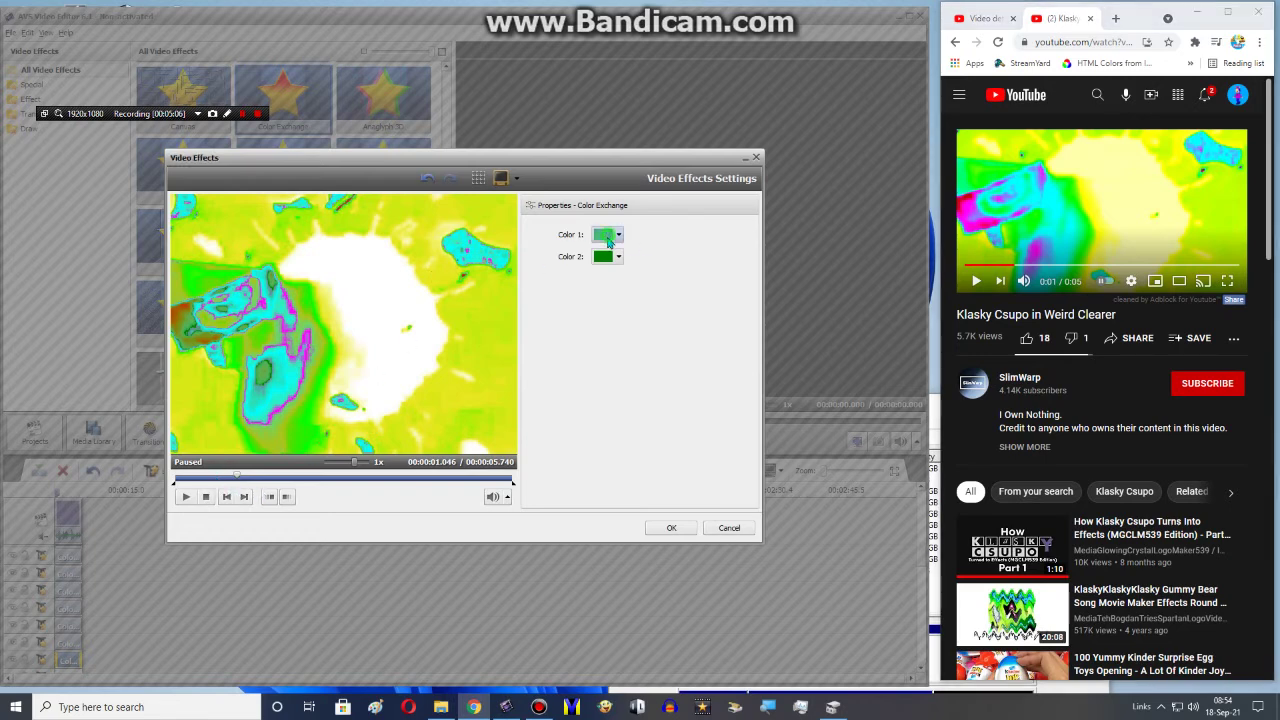
pyautogui.click(660, 405)
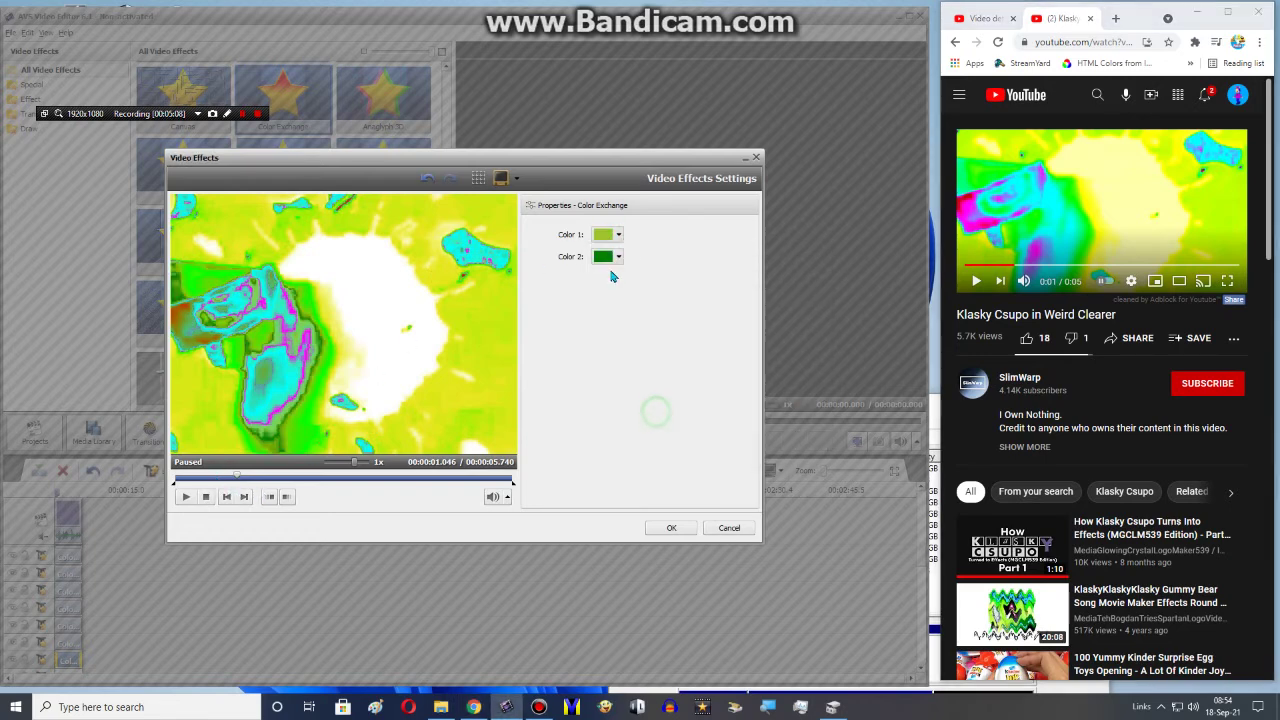
pyautogui.click(618, 257)
pyautogui.click(659, 320)
pyautogui.click(676, 529)
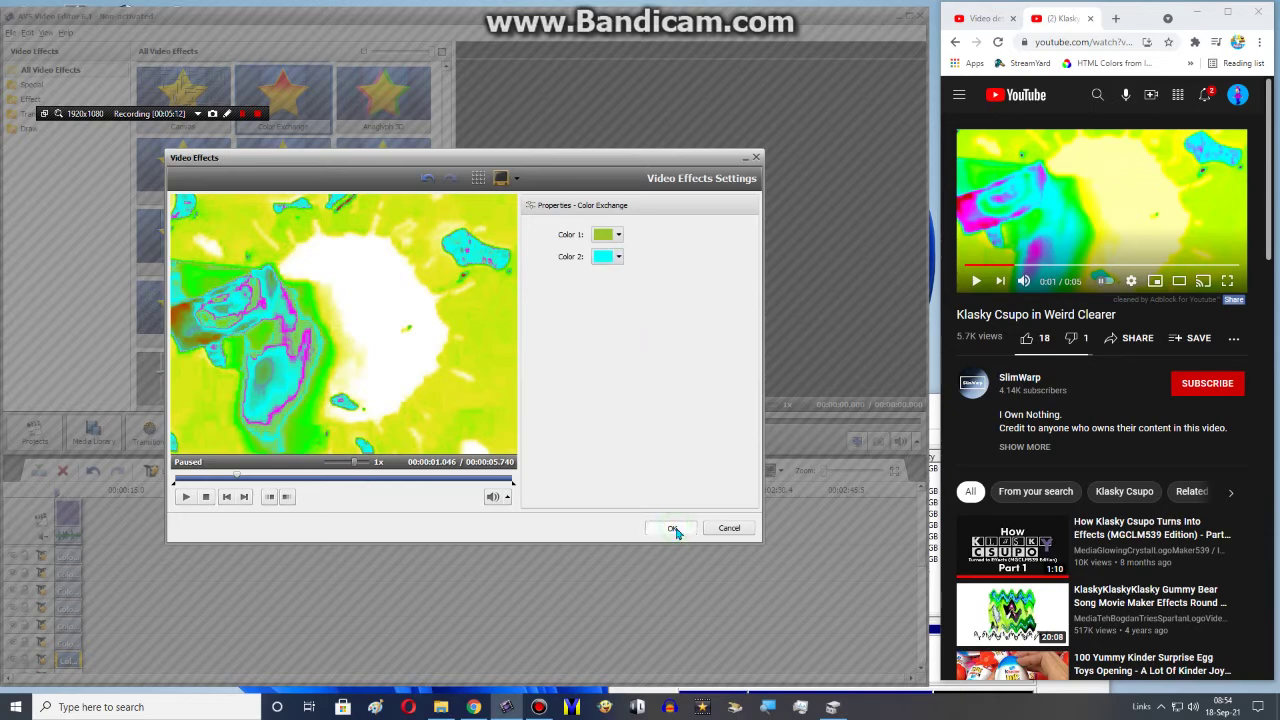
pyautogui.click(240, 478)
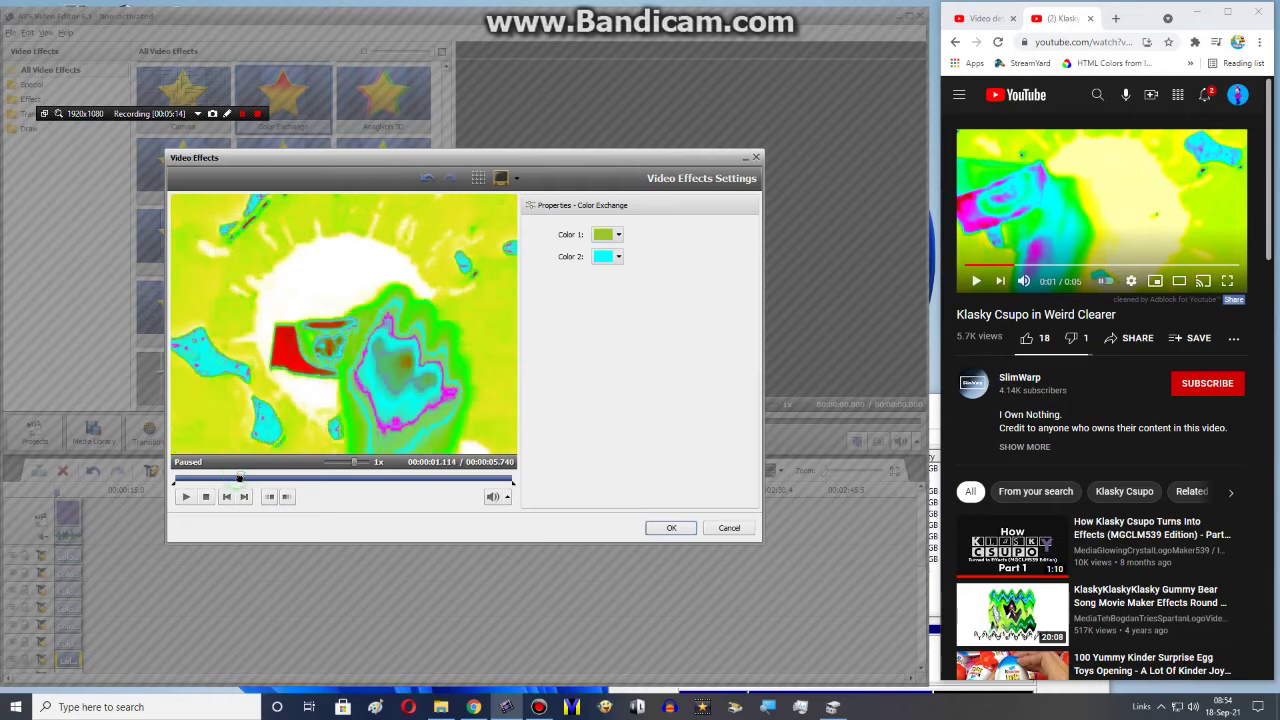
pyautogui.moveTo(240, 478); pyautogui.dragTo(237, 478)
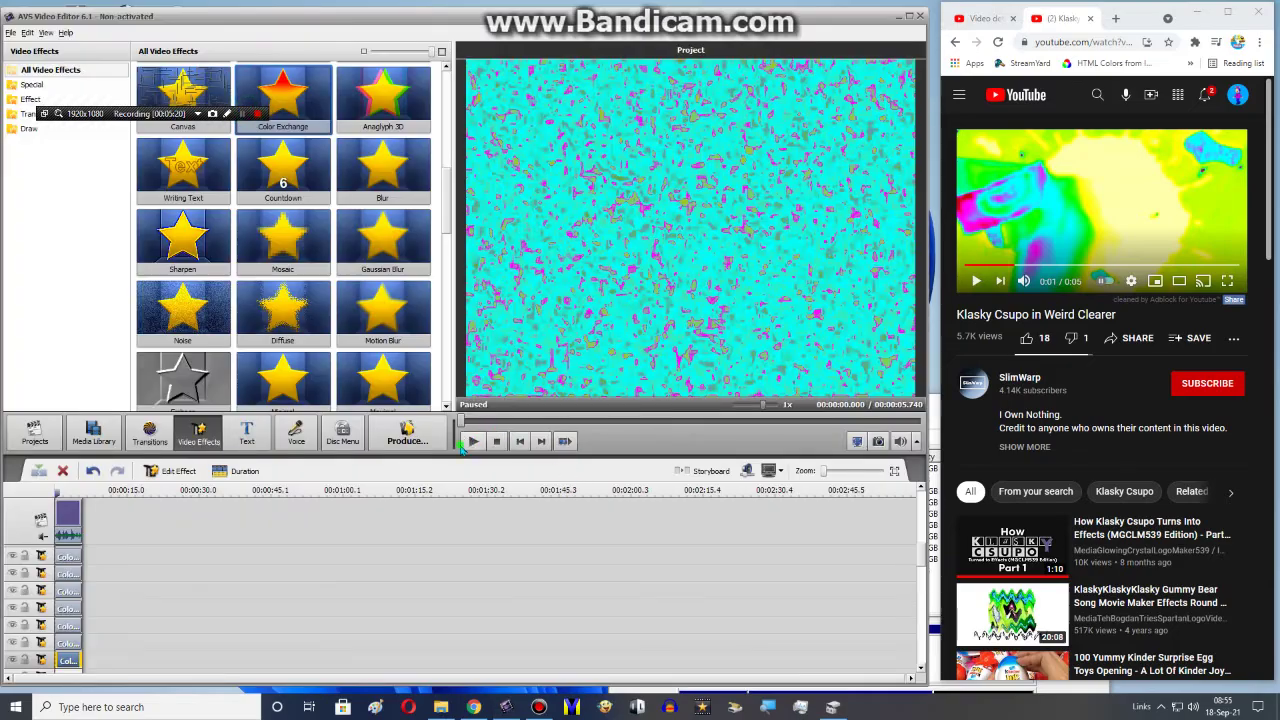
# Step: Play the project alongside the YouTube reference from its start to compare the colours
pyautogui.click(472, 441)
pyautogui.click(472, 441)
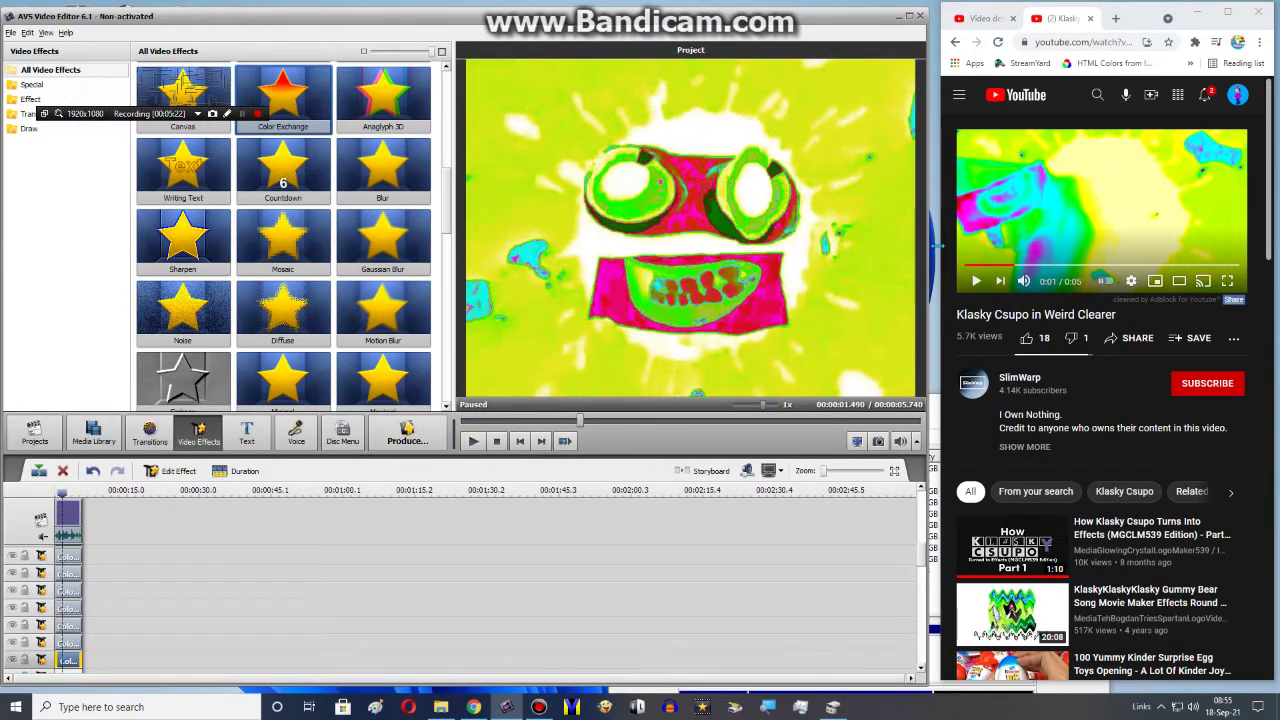
pyautogui.click(965, 265)
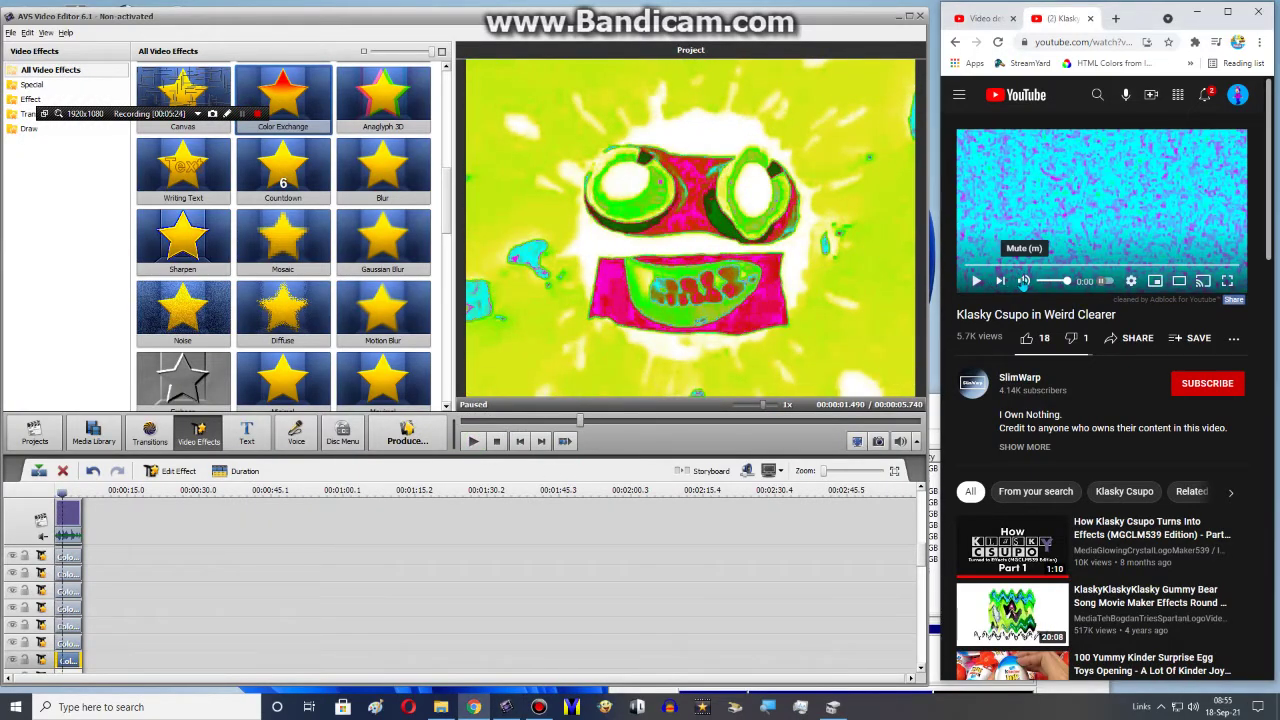
pyautogui.click(976, 281)
pyautogui.click(474, 442)
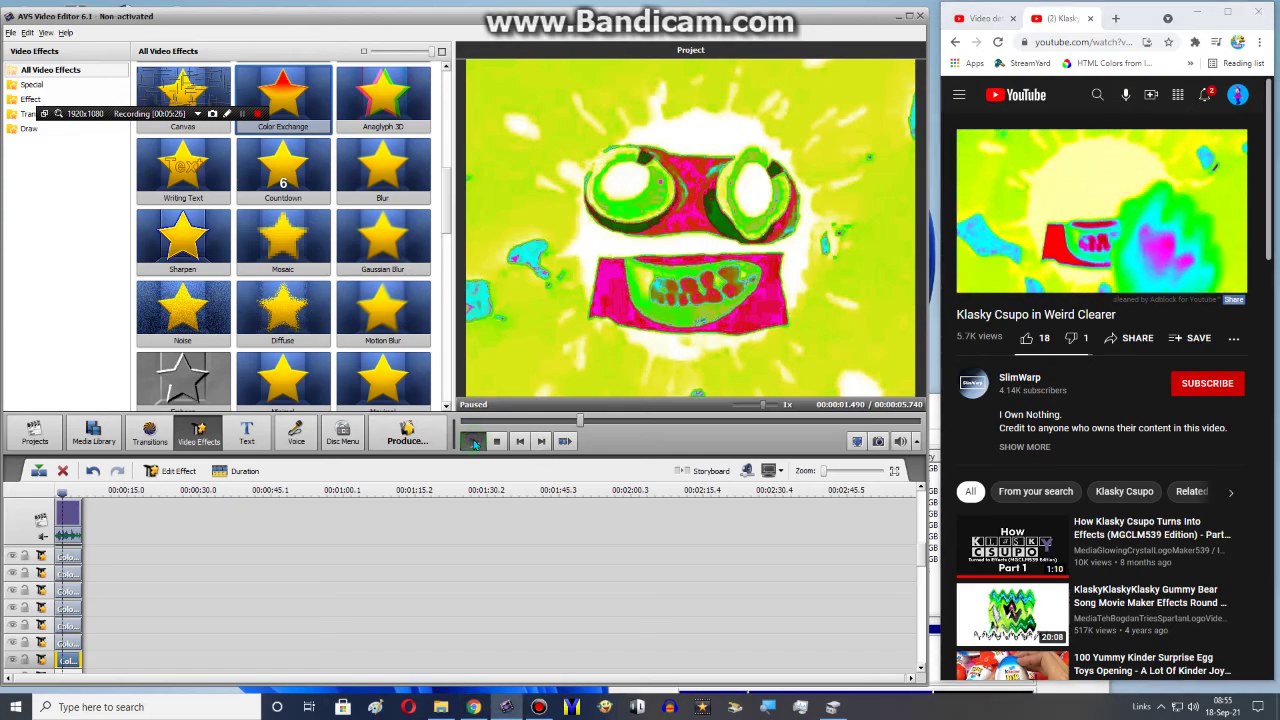
pyautogui.click(474, 444)
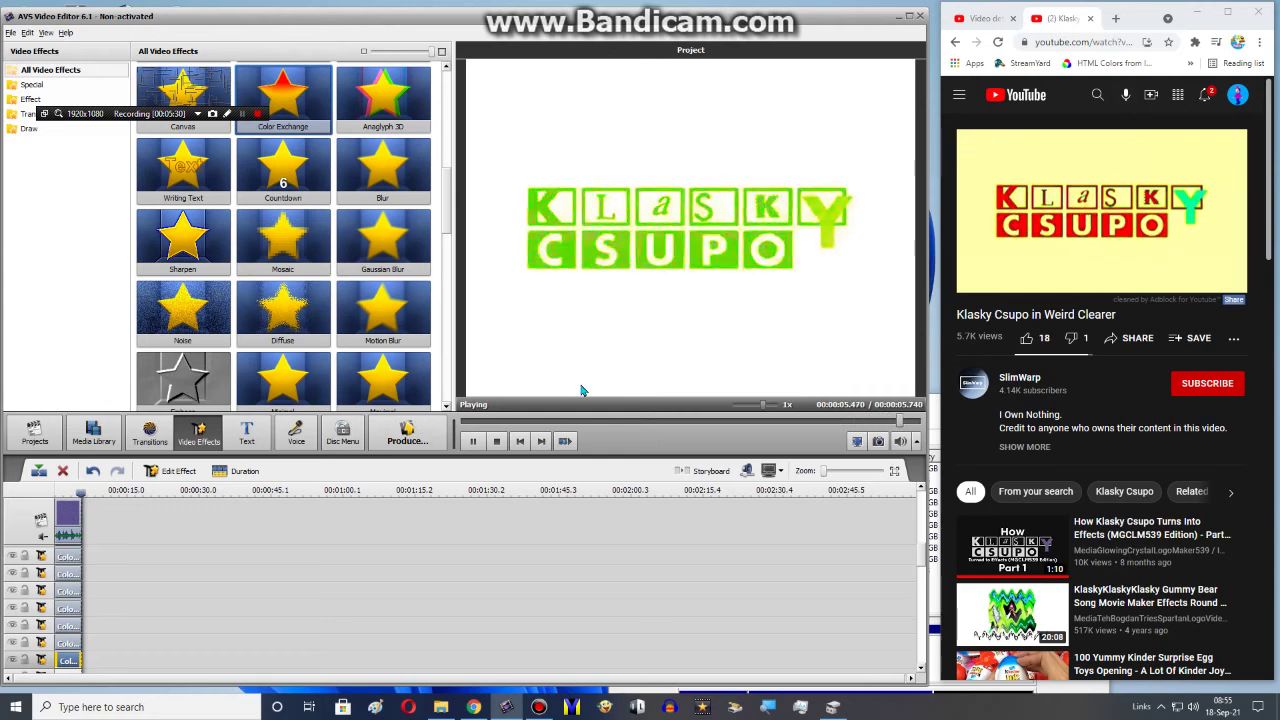
# Step: Remove the empty video effects line below the last Color Exchange
pyautogui.scroll(-3, 44, 640)
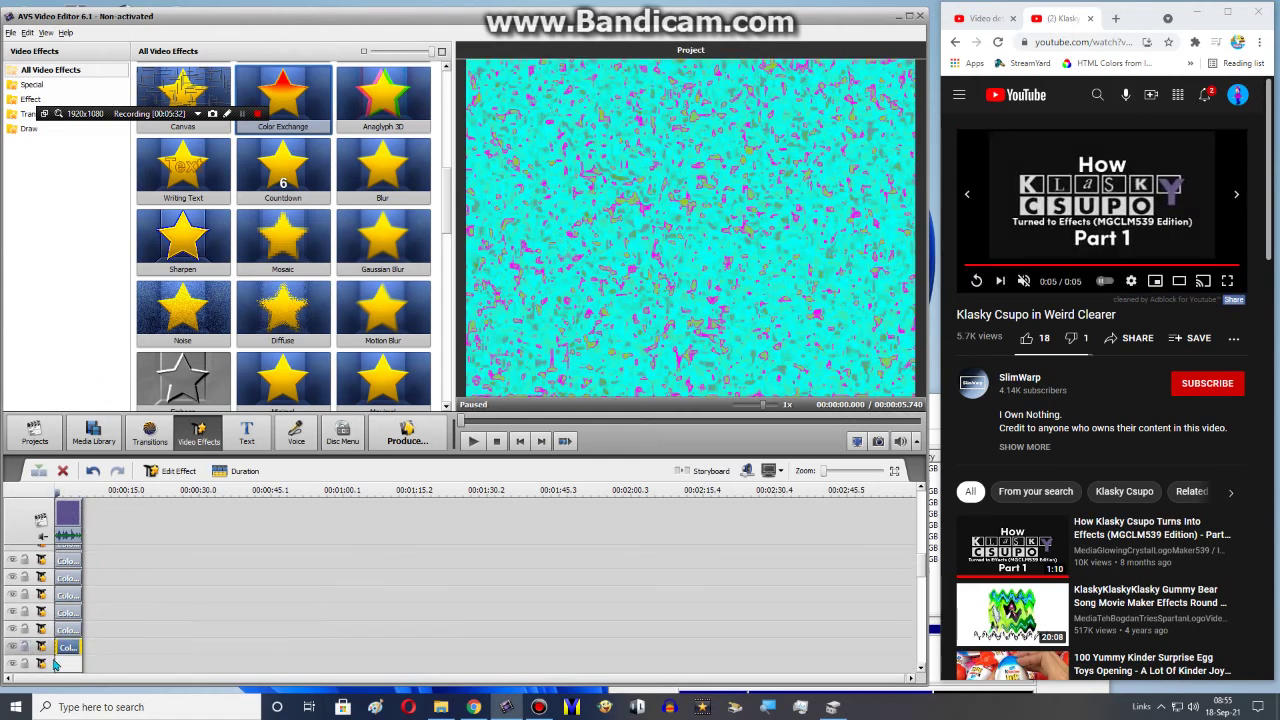
pyautogui.scroll(-2, 59, 625)
pyautogui.rightClick(78, 620)
pyautogui.click(91, 602)
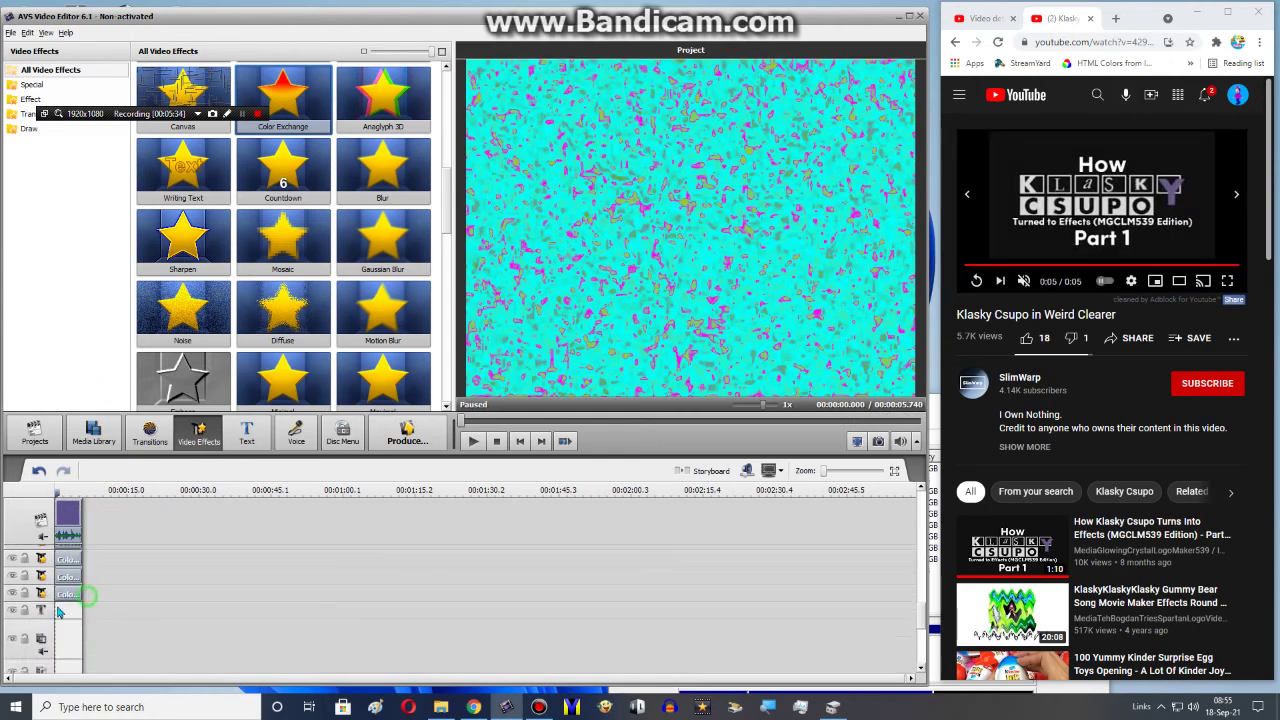
# Step: Lock every video effects line and remove the source clip from the main video track
pyautogui.scroll(2, 45, 622)
pyautogui.click(23, 632)
pyautogui.click(24, 615)
pyautogui.click(24, 598)
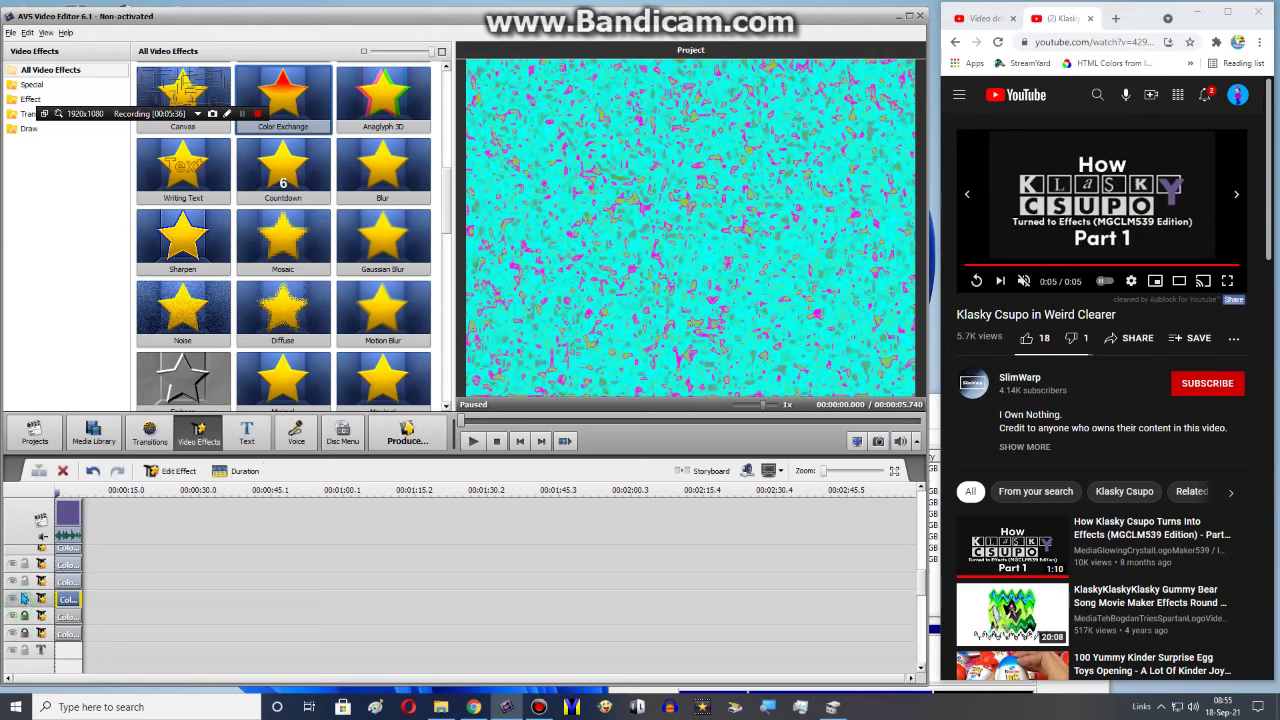
pyautogui.click(26, 566)
pyautogui.scroll(1, 25, 568)
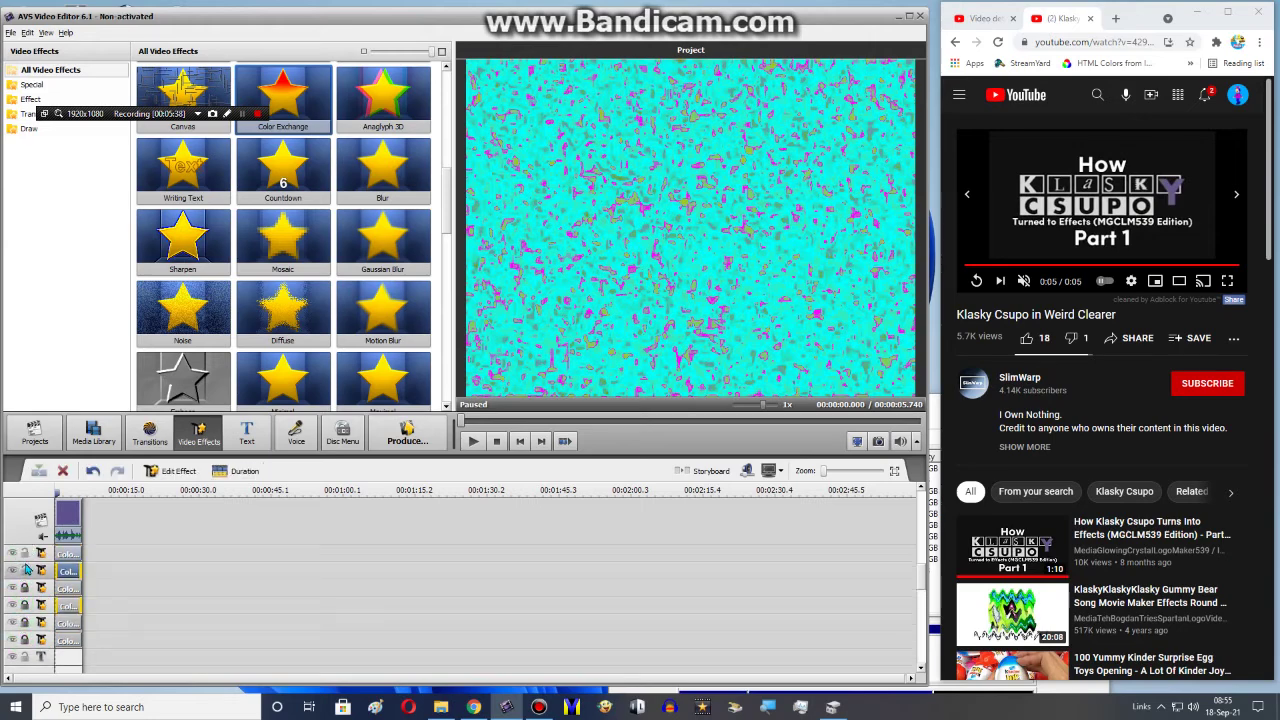
pyautogui.click(24, 566)
pyautogui.click(24, 551)
pyautogui.scroll(3, 28, 572)
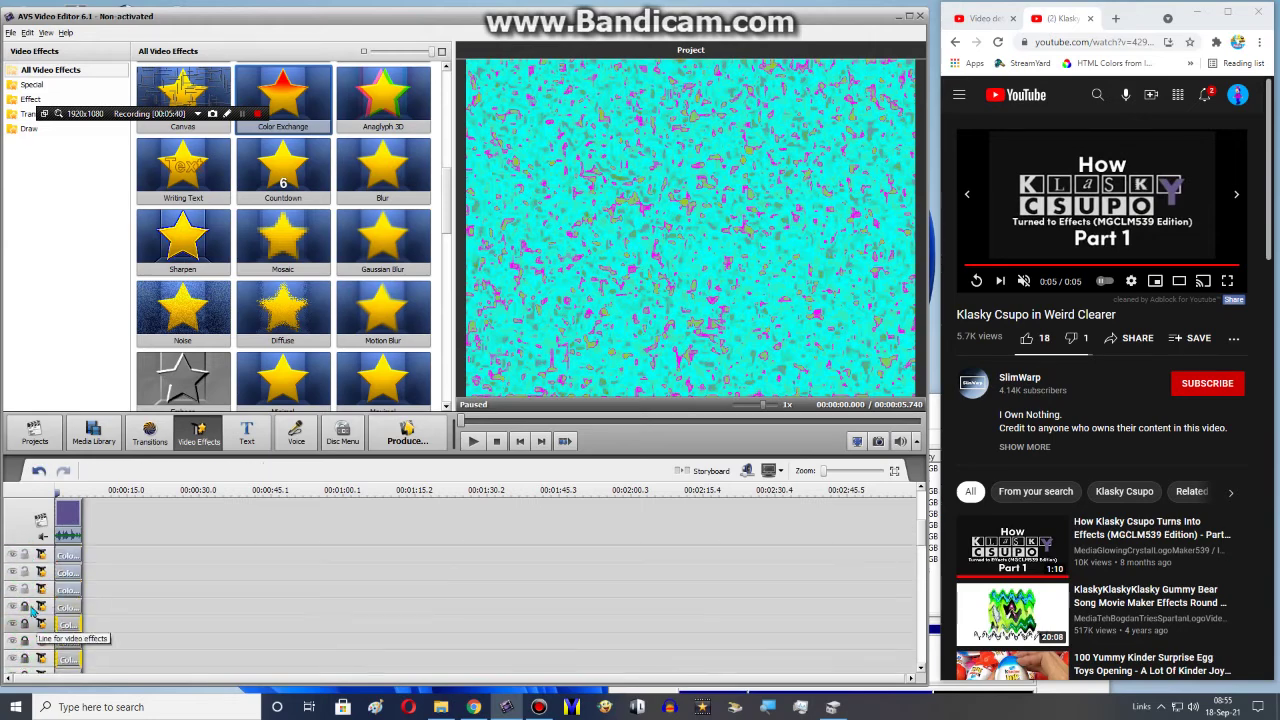
pyautogui.scroll(2, 30, 576)
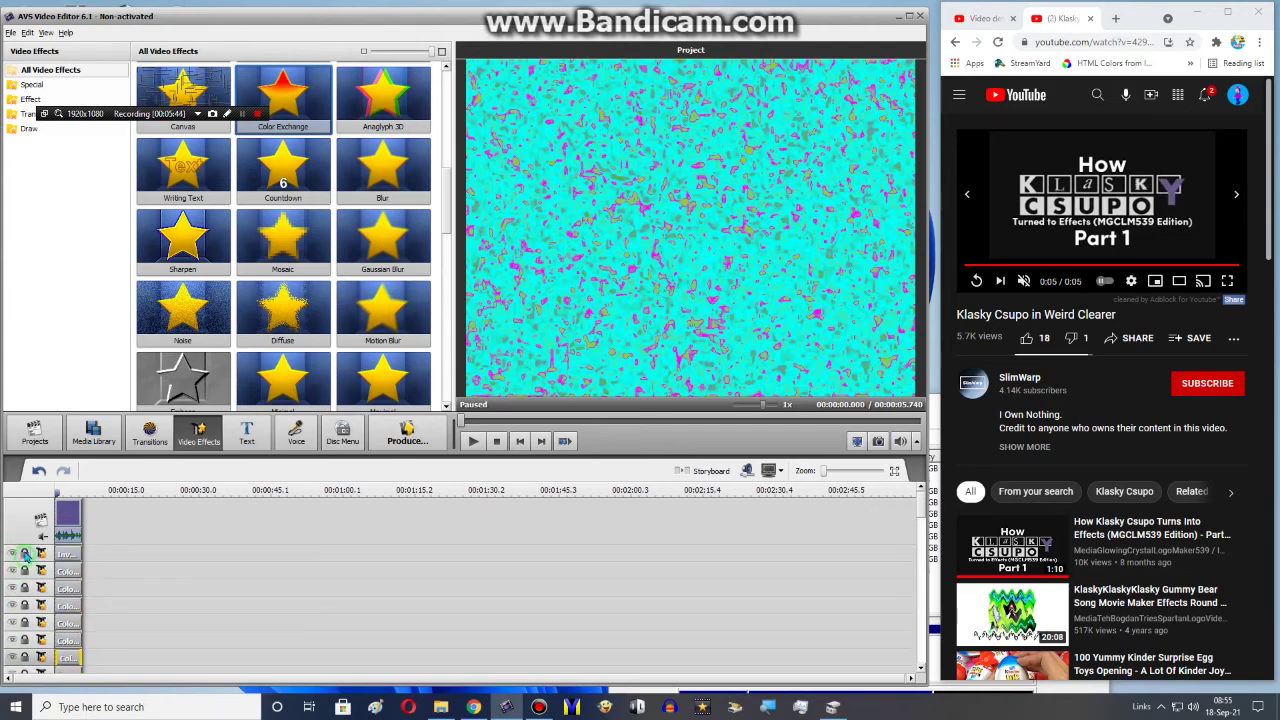
pyautogui.hotkey('ctrl', 'z')
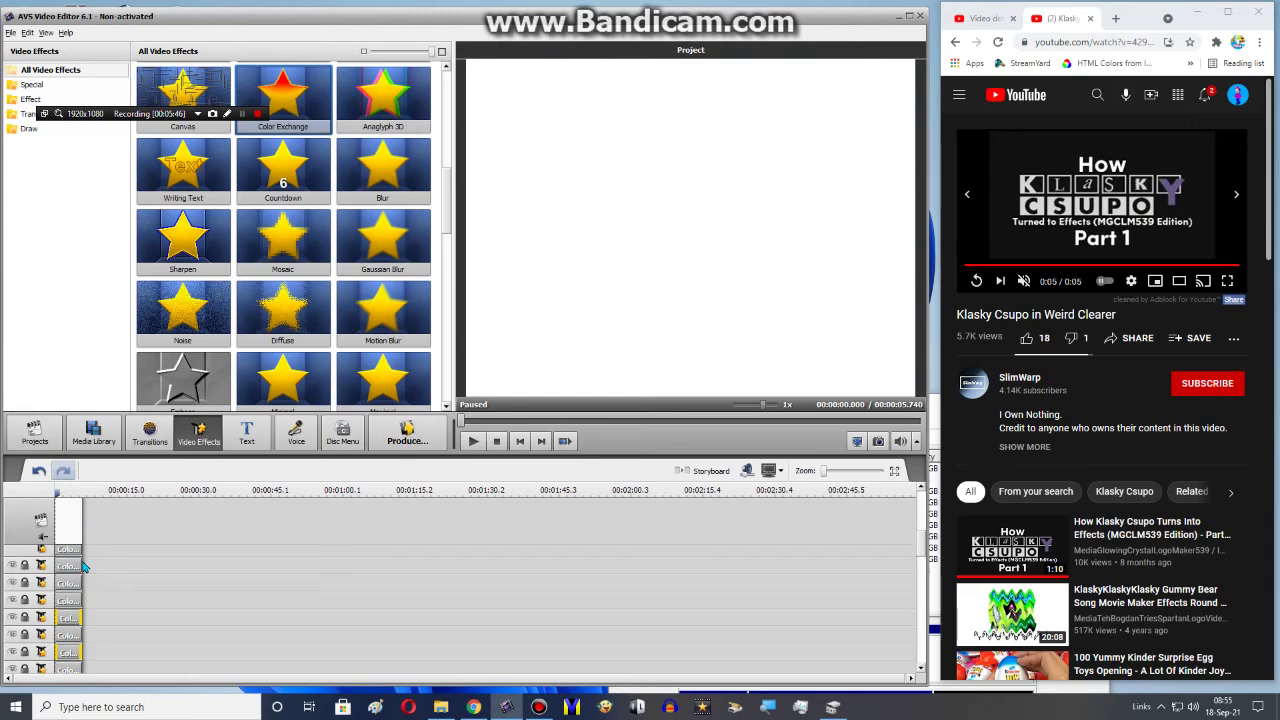
# Step: Save the project as "Weird Clearer" in the Replace Effects AVS Video Editor folder
pyautogui.click(34, 432)
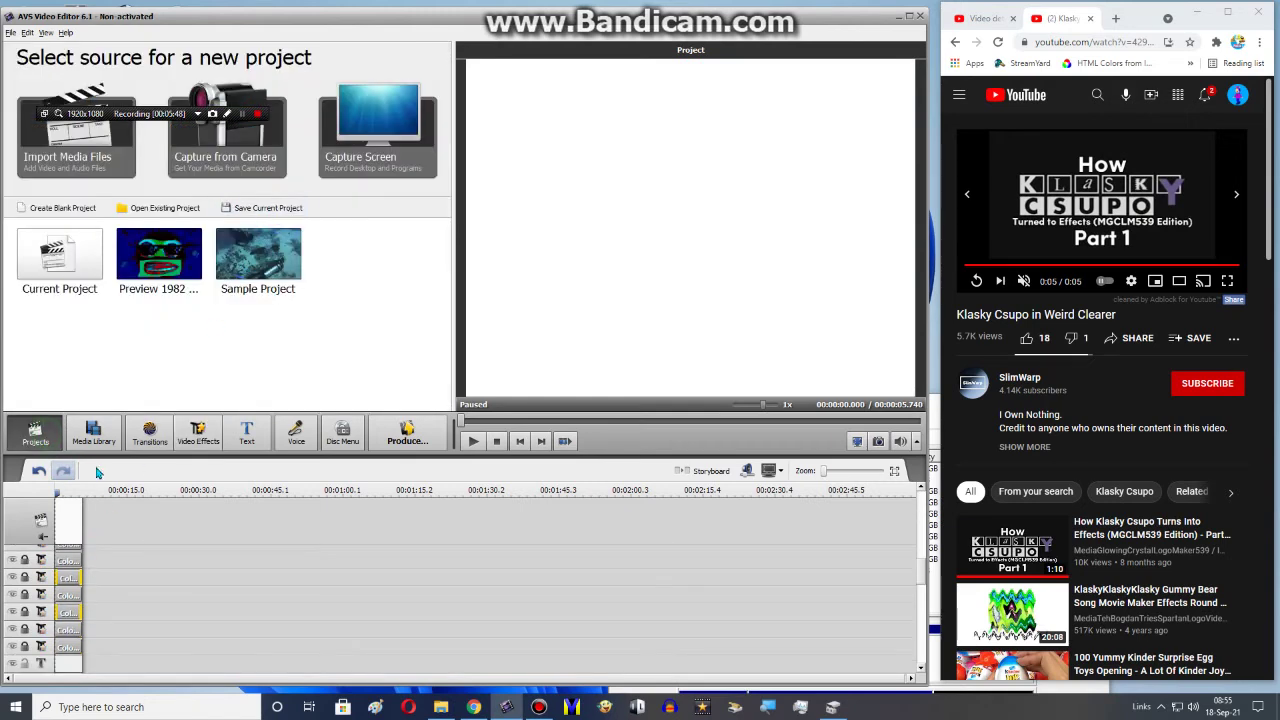
pyautogui.click(93, 435)
pyautogui.click(22, 446)
pyautogui.click(265, 208)
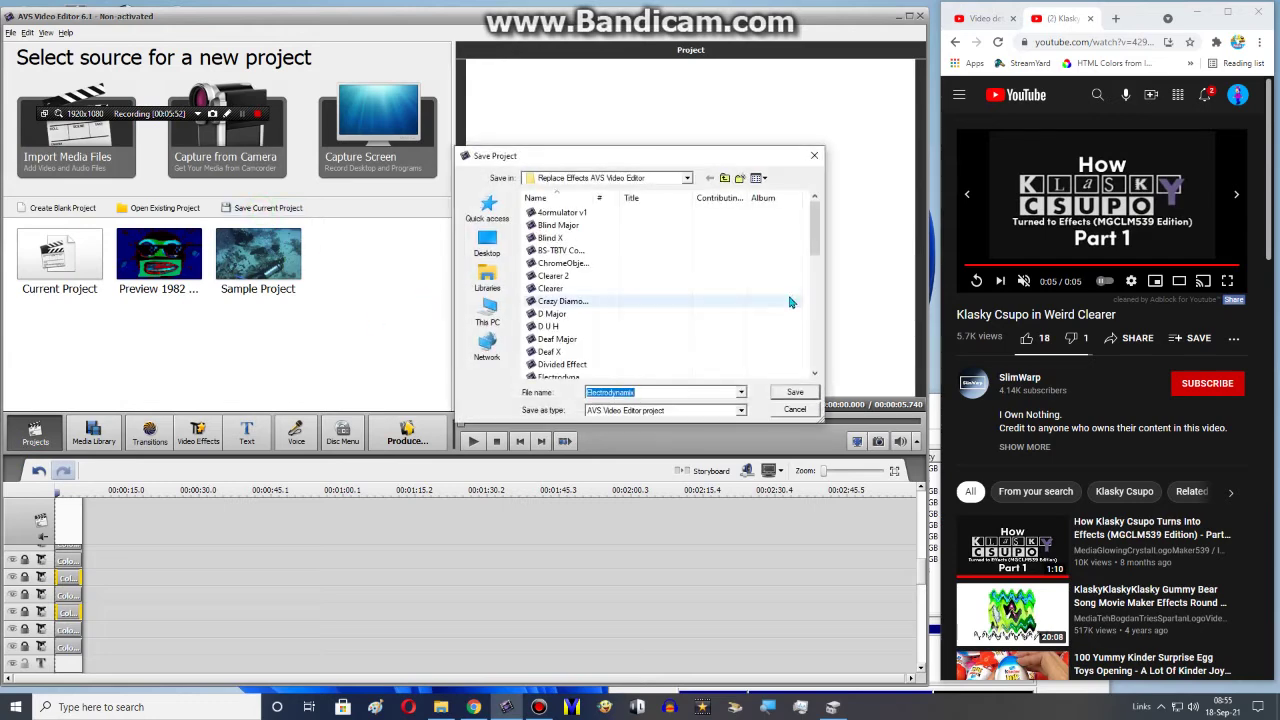
pyautogui.write('Weird Clearer')
pyautogui.press('Return')
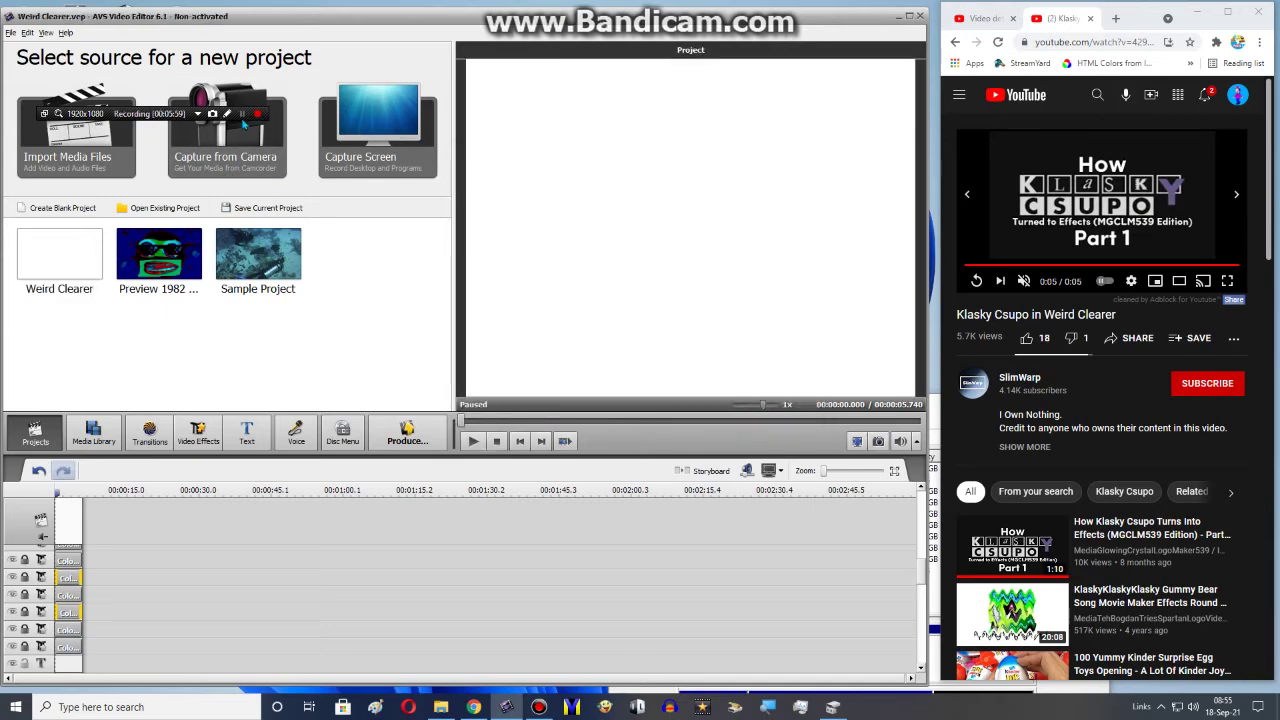
# Step: Open Bandicam's drawing tools over the screen and set the pen to 16 px in hot pink
pyautogui.click(227, 114)
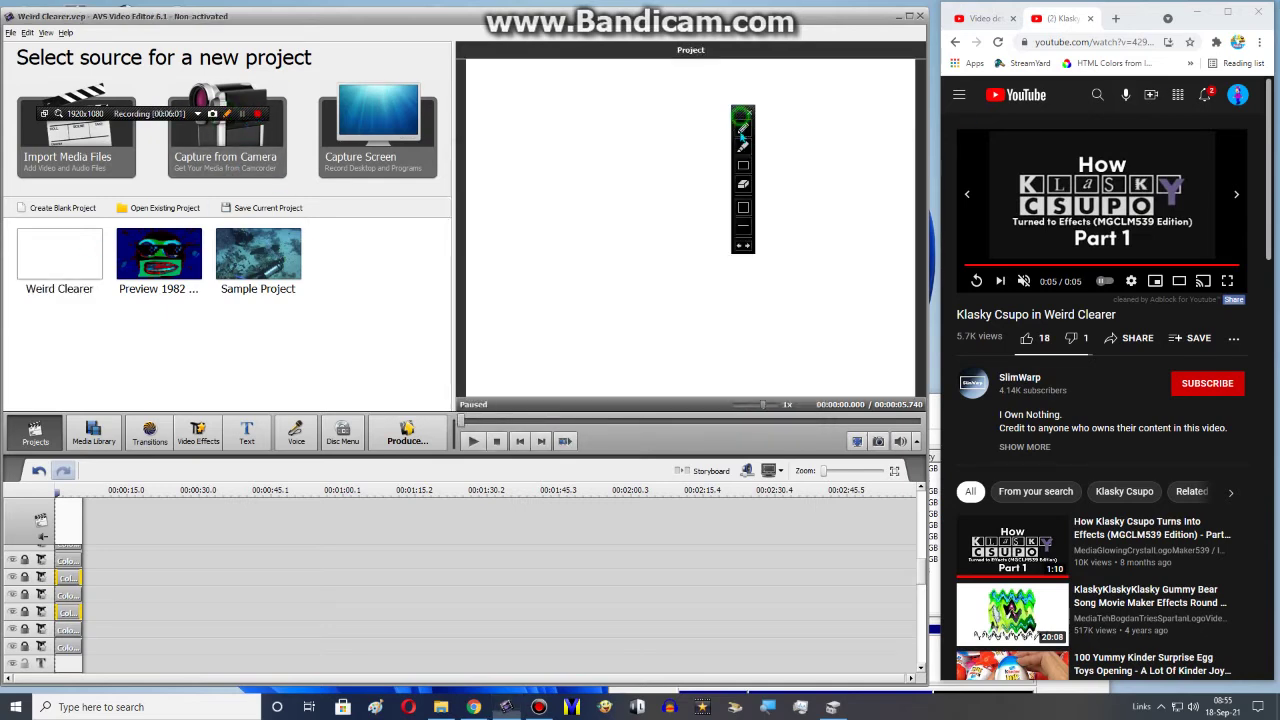
pyautogui.moveTo(742, 112); pyautogui.dragTo(998, 80)
pyautogui.click(998, 190)
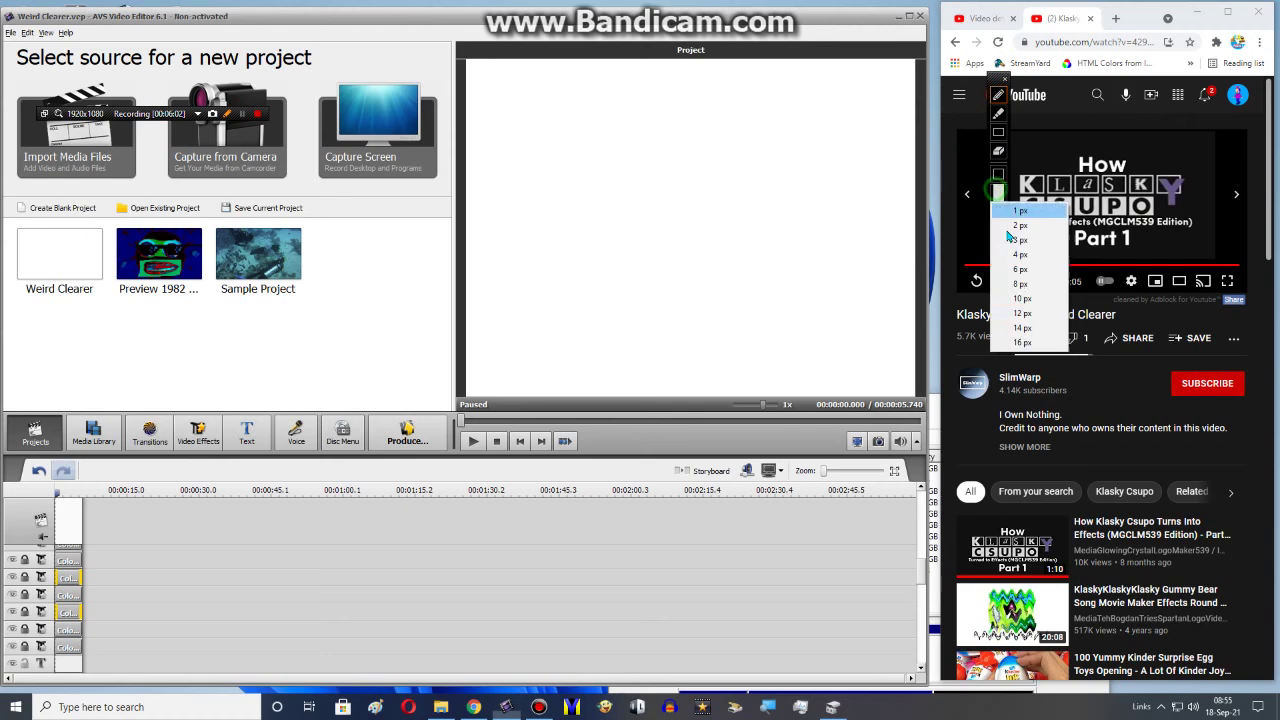
pyautogui.click(1021, 342)
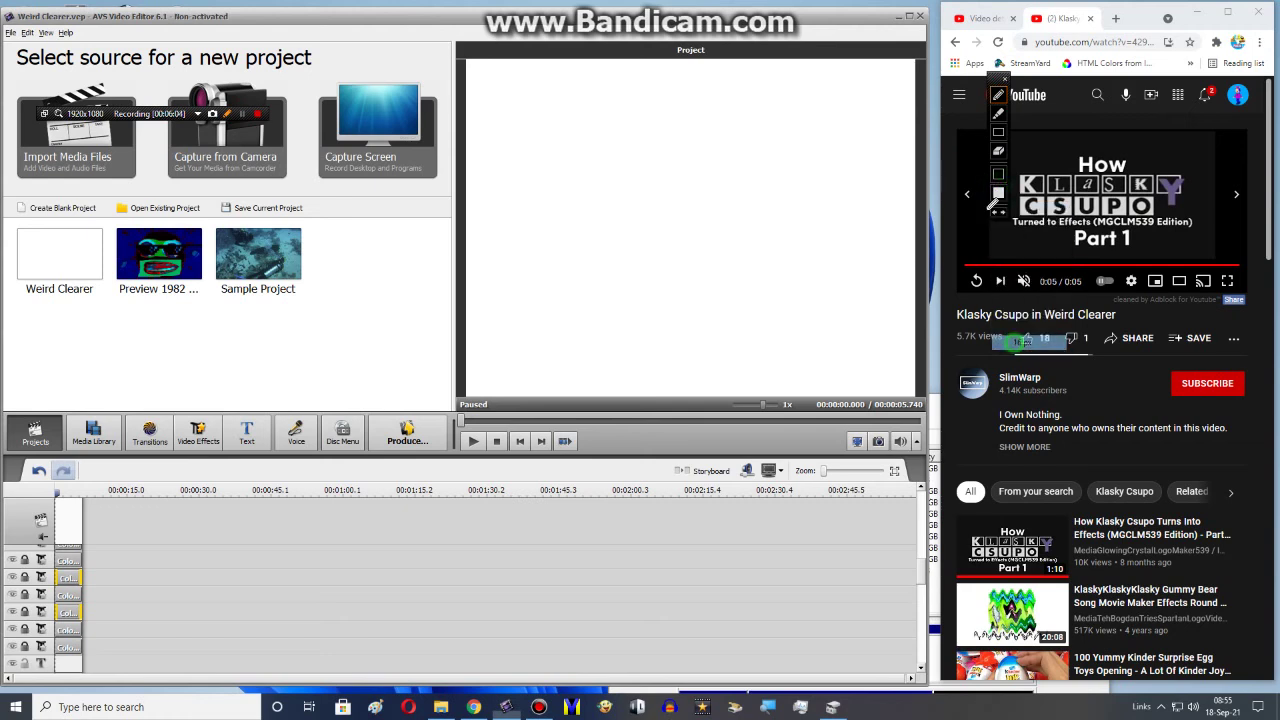
pyautogui.click(998, 173)
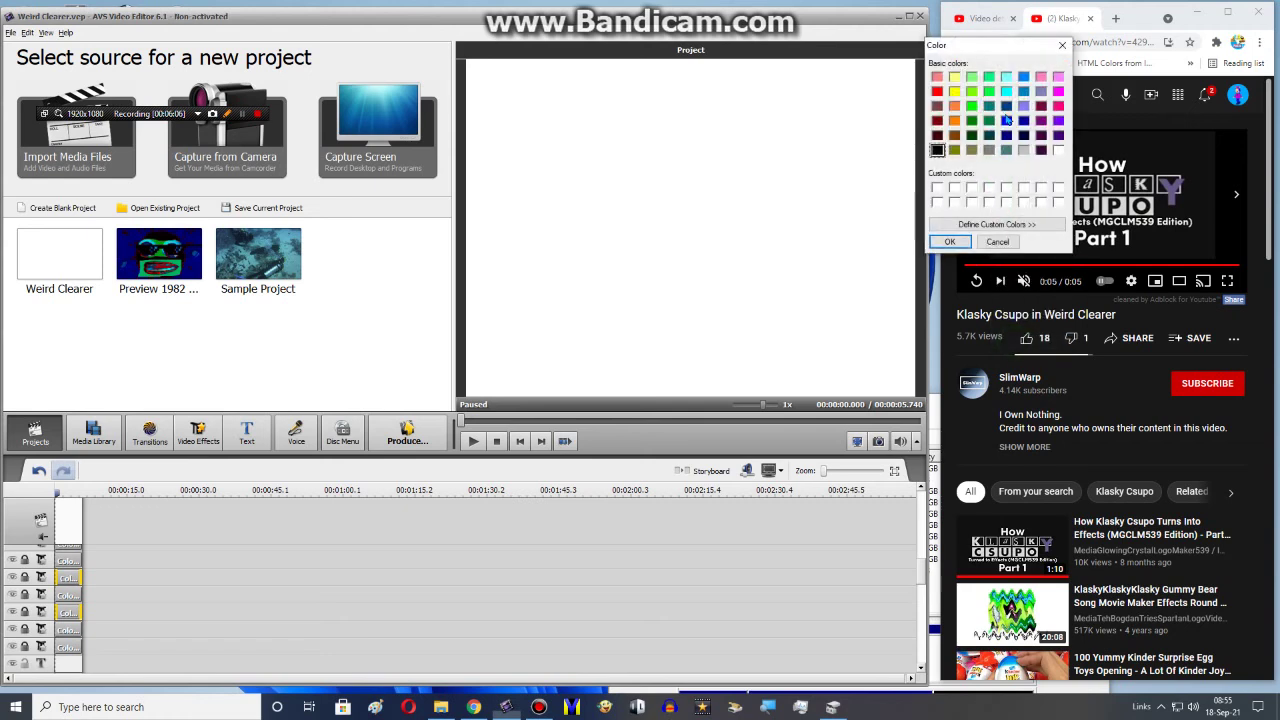
pyautogui.click(1057, 106)
pyautogui.click(949, 241)
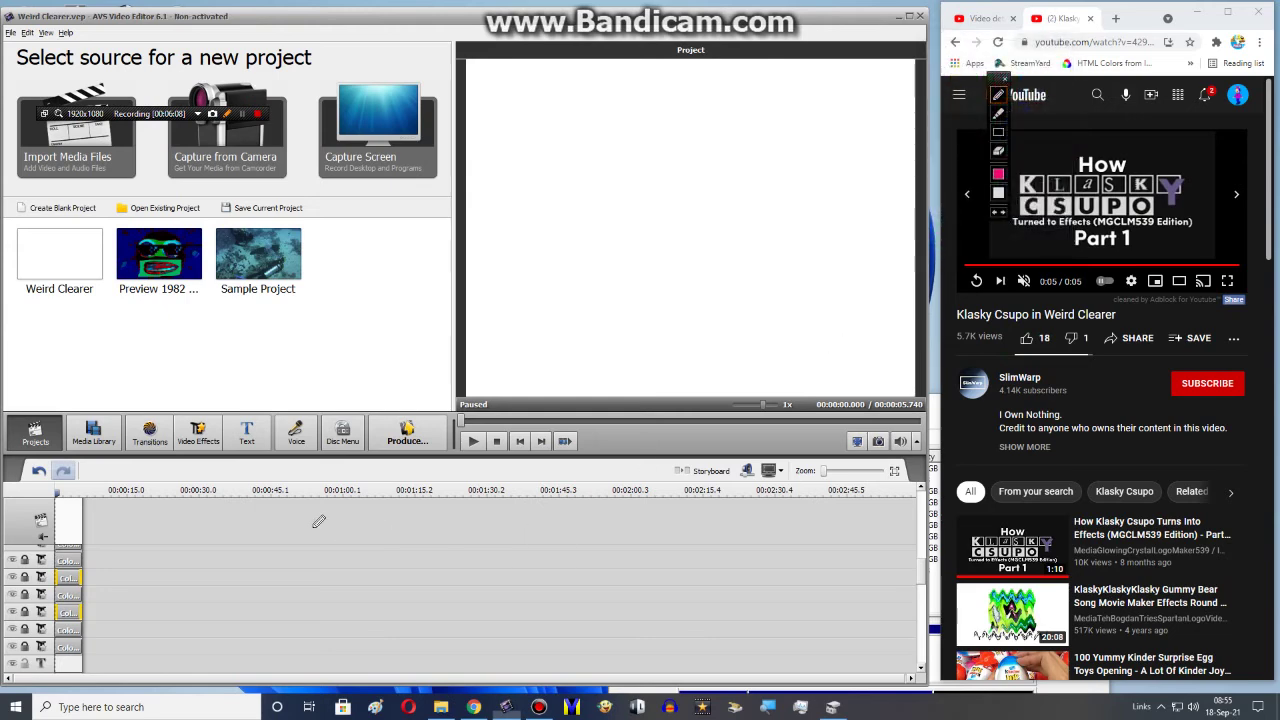
# Step: Handwrite "THX FOR" in pink over the timeline area
pyautogui.moveTo(273, 502)
pyautogui.mouseDown()
pyautogui.moveTo(268, 544)
pyautogui.moveTo(274, 511)
pyautogui.moveTo(307, 512)
pyautogui.moveTo(320, 577)
pyautogui.mouseUp()
pyautogui.moveTo(366, 492)
pyautogui.mouseDown()
pyautogui.moveTo(363, 560)
pyautogui.moveTo(370, 541)
pyautogui.mouseUp()
pyautogui.moveTo(422, 503)
pyautogui.mouseDown()
pyautogui.moveTo(405, 503)
pyautogui.moveTo(445, 582)
pyautogui.moveTo(375, 608)
pyautogui.mouseUp()
pyautogui.moveTo(466, 584)
pyautogui.mouseDown()
pyautogui.moveTo(499, 505)
pyautogui.moveTo(546, 505)
pyautogui.mouseUp()
pyautogui.moveTo(480, 546); pyautogui.dragTo(540, 535)
pyautogui.moveTo(565, 490)
pyautogui.mouseDown()
pyautogui.moveTo(580, 587)
pyautogui.moveTo(590, 492)
pyautogui.moveTo(557, 492)
pyautogui.mouseUp()
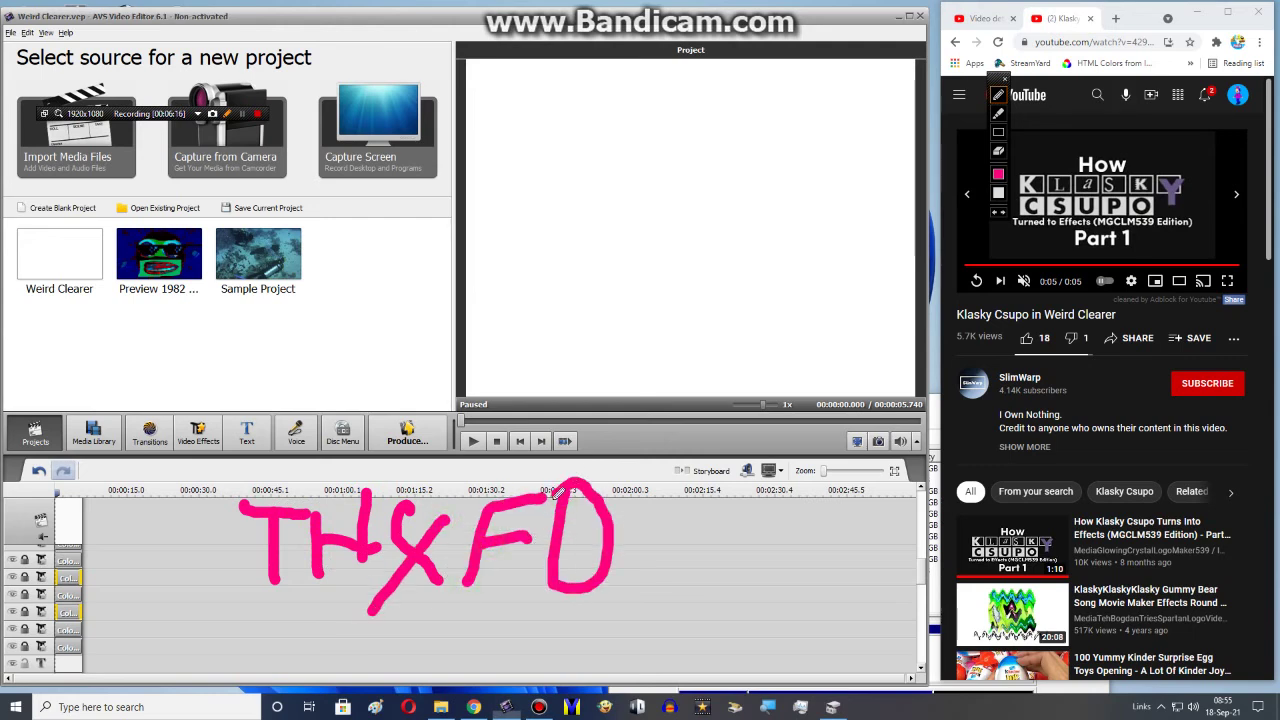
pyautogui.moveTo(614, 588)
pyautogui.mouseDown()
pyautogui.moveTo(651, 476)
pyautogui.moveTo(689, 456)
pyautogui.moveTo(649, 519)
pyautogui.moveTo(643, 510)
pyautogui.moveTo(711, 587)
pyautogui.mouseUp()
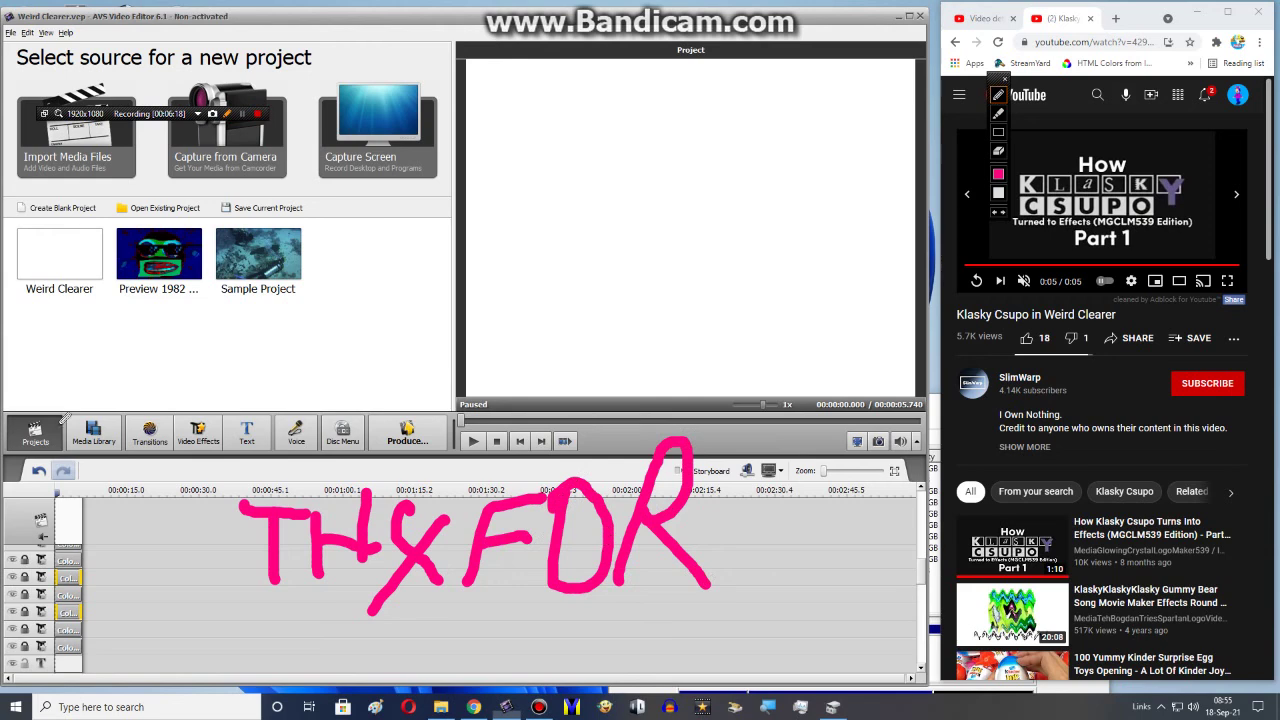
# Step: Handwrite "WATCHING" in pink after the first two words, extending across the browser window
pyautogui.moveTo(770, 460)
pyautogui.mouseDown()
pyautogui.moveTo(780, 544)
pyautogui.moveTo(810, 466)
pyautogui.moveTo(834, 541)
pyautogui.moveTo(873, 462)
pyautogui.moveTo(883, 558)
pyautogui.mouseUp()
pyautogui.moveTo(895, 460); pyautogui.dragTo(933, 563)
pyautogui.moveTo(896, 500)
pyautogui.mouseDown()
pyautogui.moveTo(954, 490)
pyautogui.moveTo(971, 469)
pyautogui.moveTo(960, 594)
pyautogui.mouseUp()
pyautogui.moveTo(1040, 472)
pyautogui.mouseDown()
pyautogui.moveTo(1001, 491)
pyautogui.moveTo(1050, 566)
pyautogui.mouseUp()
pyautogui.moveTo(1096, 470); pyautogui.dragTo(1100, 636)
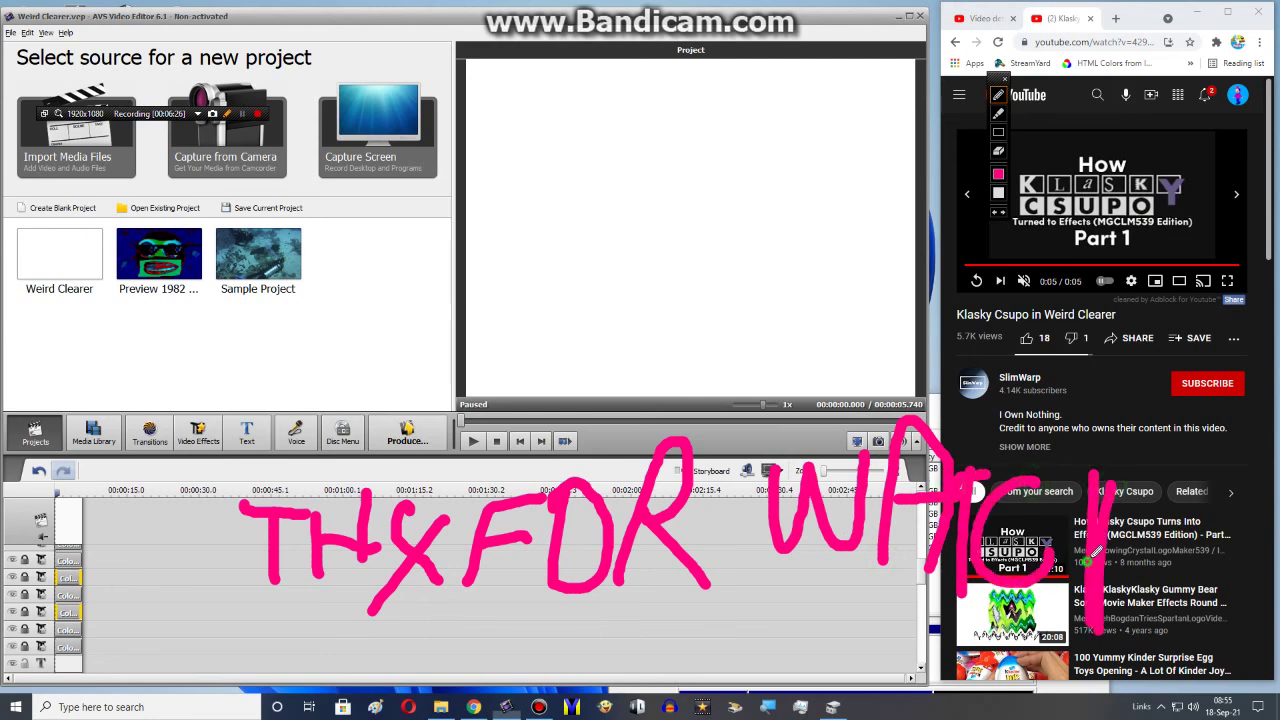
pyautogui.moveTo(1068, 470); pyautogui.dragTo(1056, 688)
pyautogui.moveTo(1050, 560); pyautogui.dragTo(1090, 545)
pyautogui.moveTo(1126, 494)
pyautogui.mouseDown()
pyautogui.moveTo(1130, 660)
pyautogui.moveTo(1200, 572)
pyautogui.moveTo(1205, 640)
pyautogui.mouseUp()
pyautogui.moveTo(1238, 516)
pyautogui.mouseDown()
pyautogui.moveTo(1222, 612)
pyautogui.moveTo(1228, 565)
pyautogui.moveTo(1272, 604)
pyautogui.moveTo(1252, 587)
pyautogui.mouseUp()
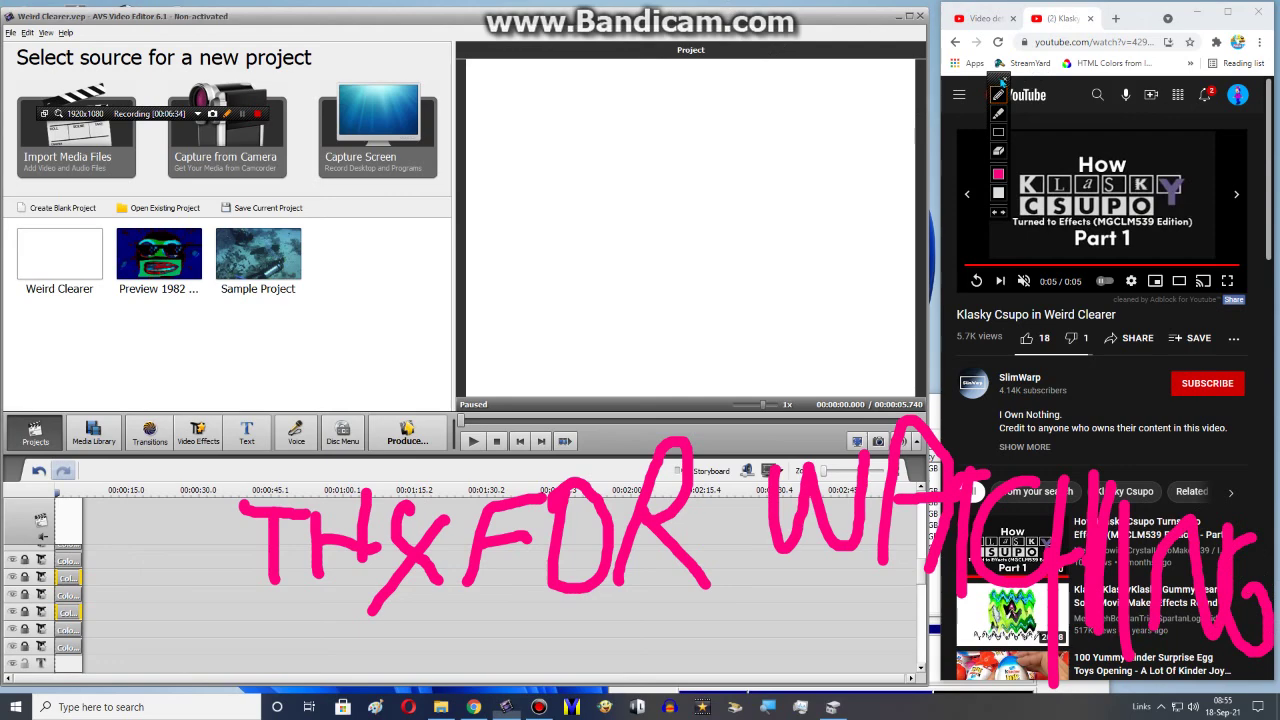
# Step: Close the drawing tools to clear the handwriting and bring up the main Bandicam window
pyautogui.click(1002, 80)
pyautogui.click(539, 707)
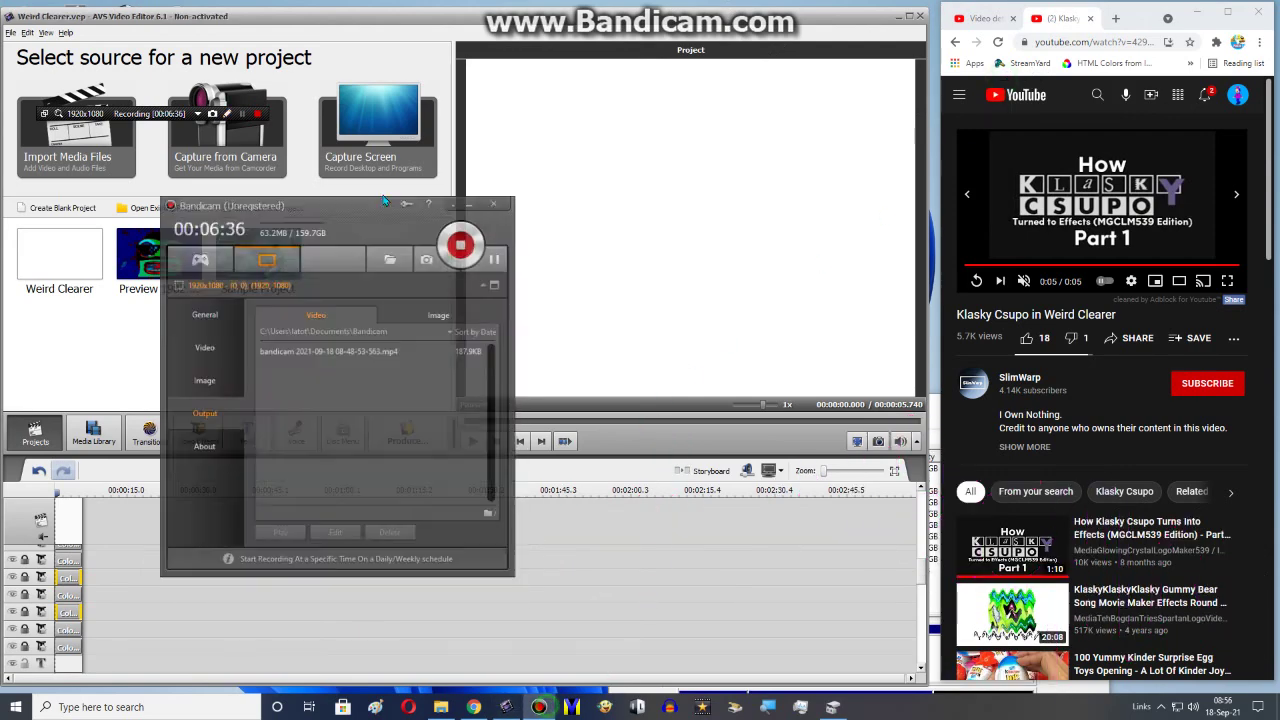